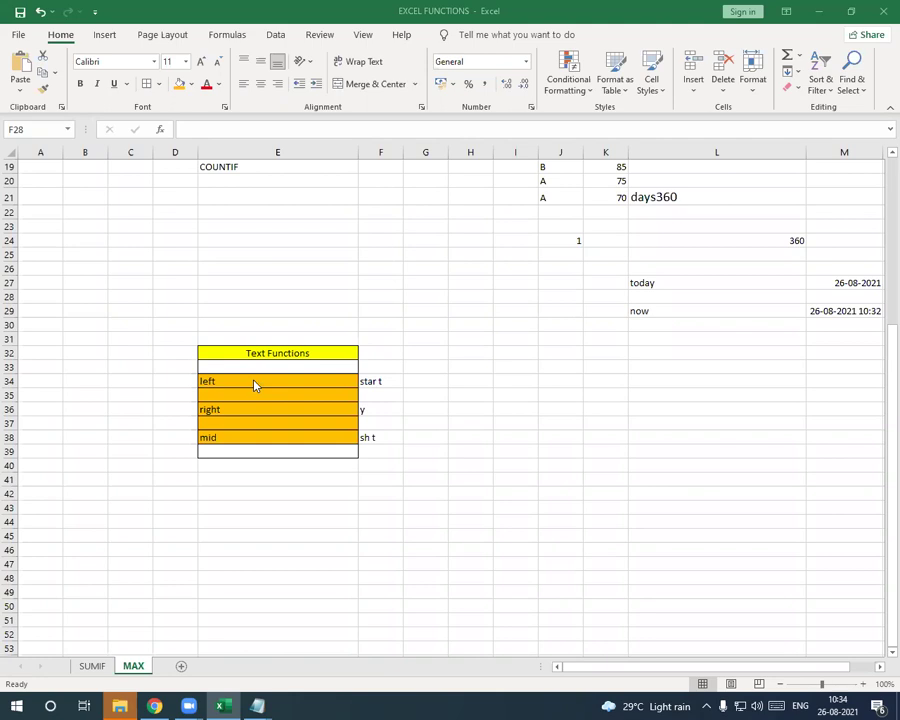
- Check the MID formula in cell F38, and enter the label UPPER in cell E40 below the text functions list
{"action": "double_click", "coordinate": [372, 440]}
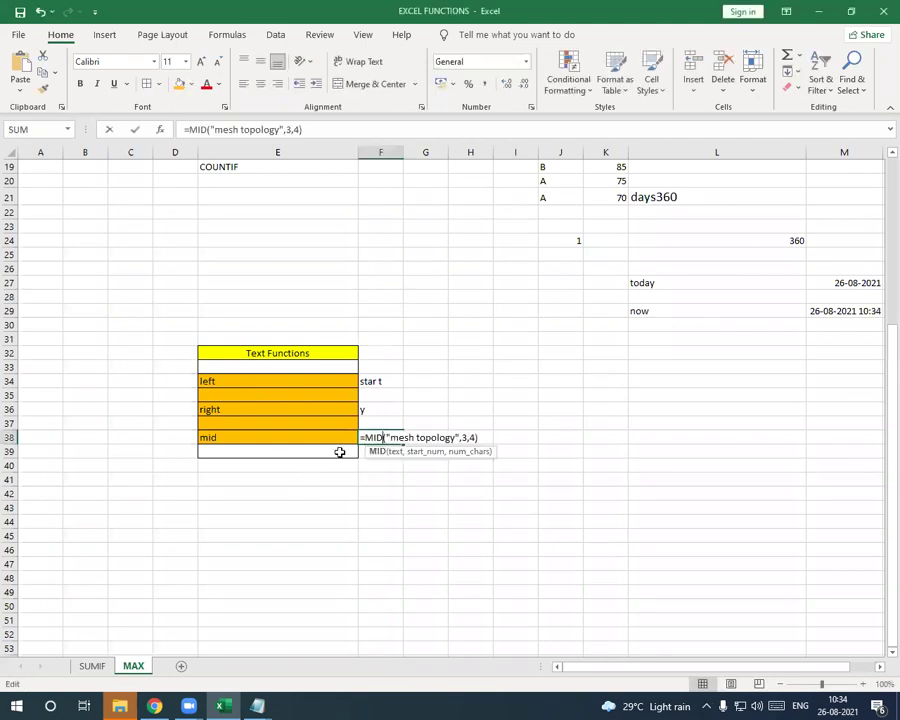
{"action": "left_click", "coordinate": [238, 468]}
{"action": "double_click", "coordinate": [238, 469]}
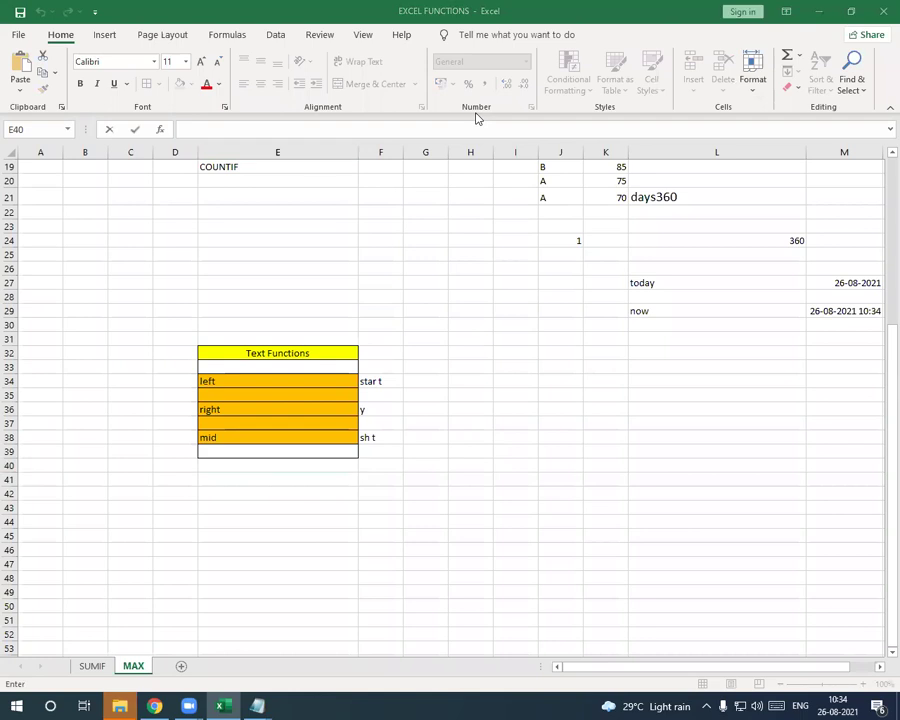
{"action": "type", "text": "u"}
{"action": "key", "text": "BackSpace"}
{"action": "type", "text": "UPPER"}
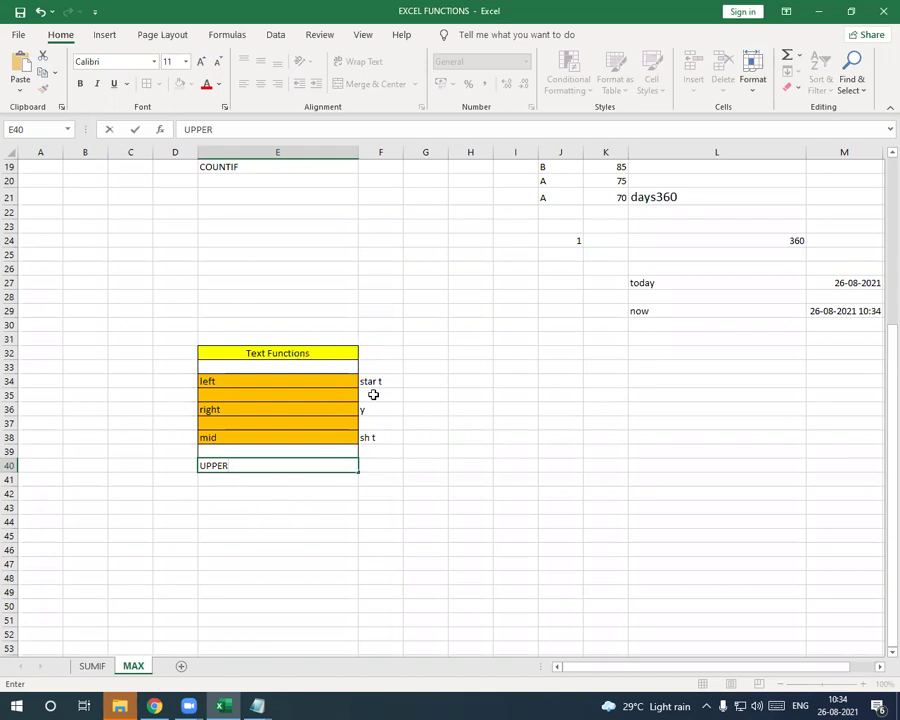
- Enter the formula =UPPER("Router") in cell F40, beside the UPPER label
{"action": "double_click", "coordinate": [369, 465]}
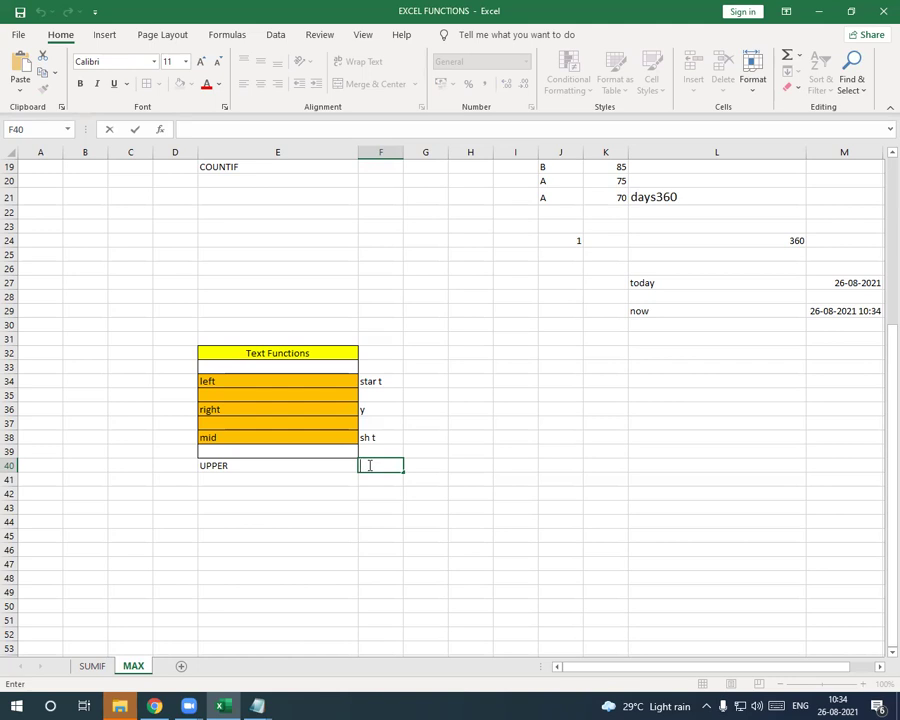
{"action": "type", "text": "=UPP"}
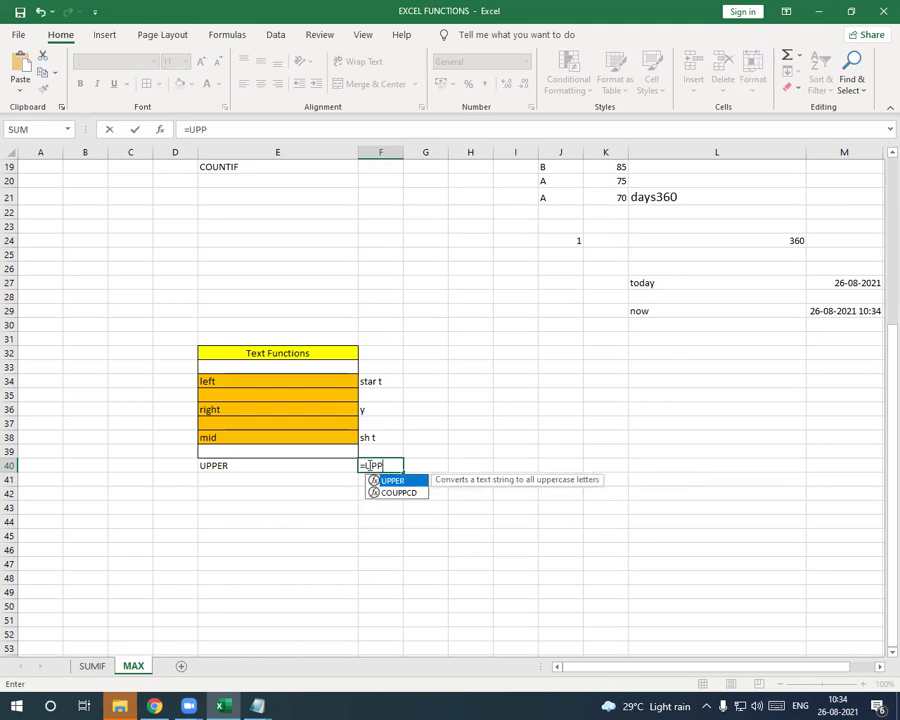
{"action": "type", "text": "ER"}
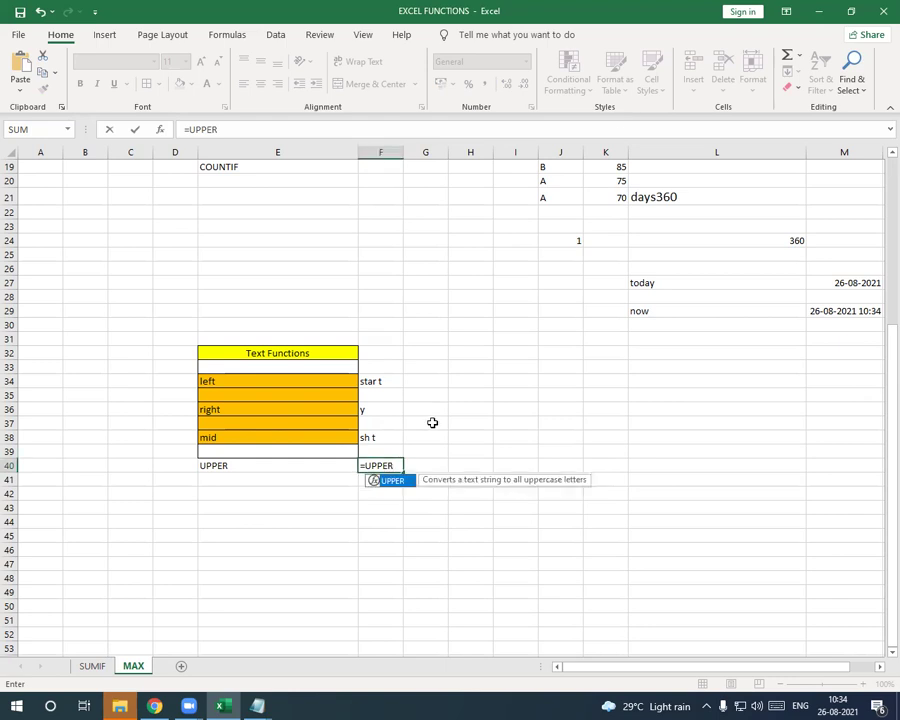
{"action": "type", "text": "("}
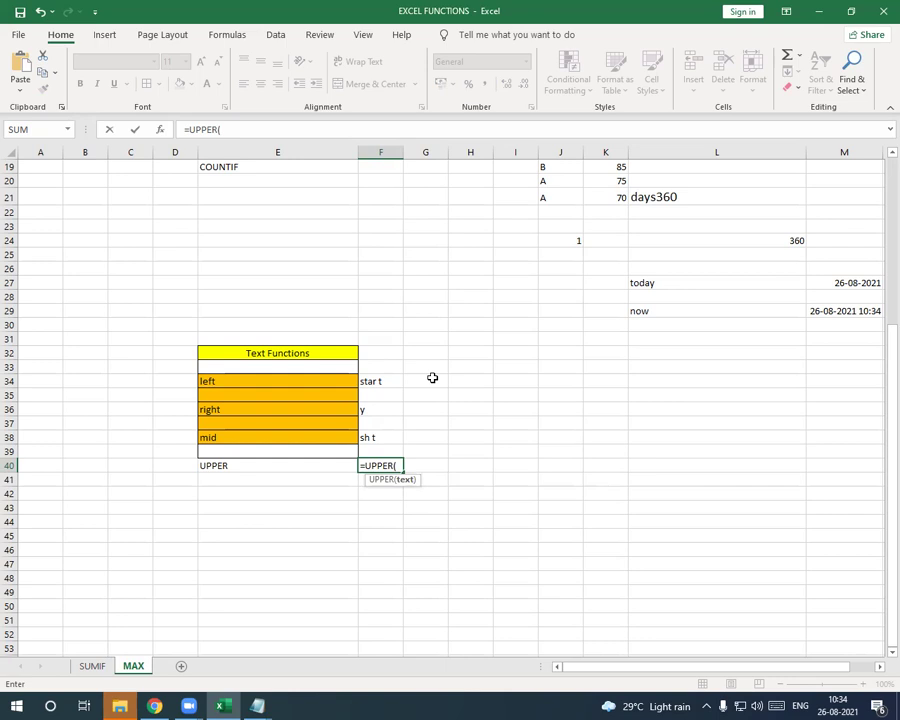
{"action": "key", "text": "Return"}
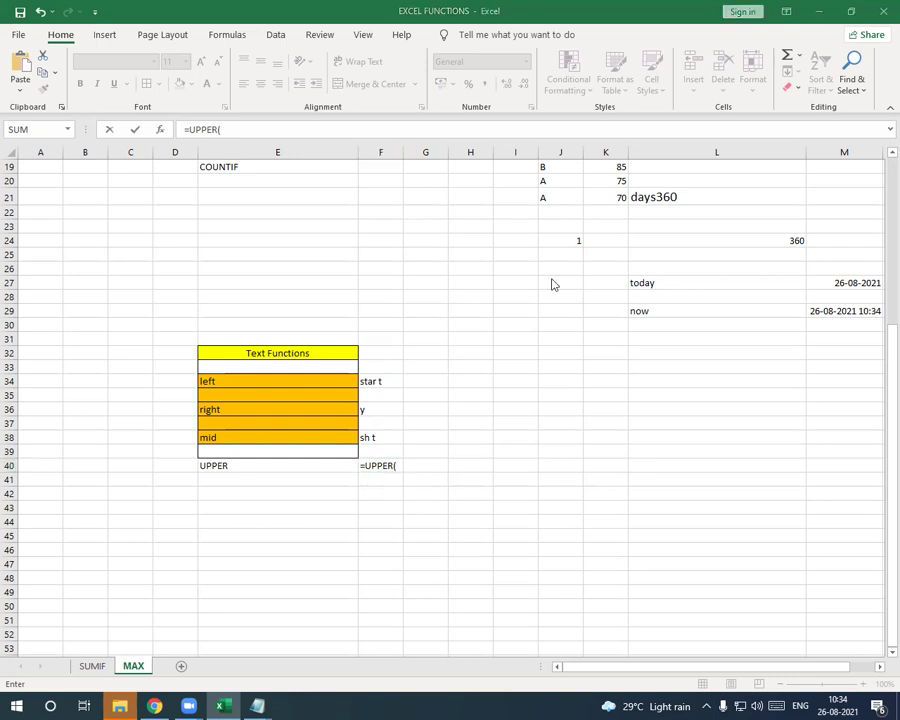
{"action": "left_click", "coordinate": [400, 466]}
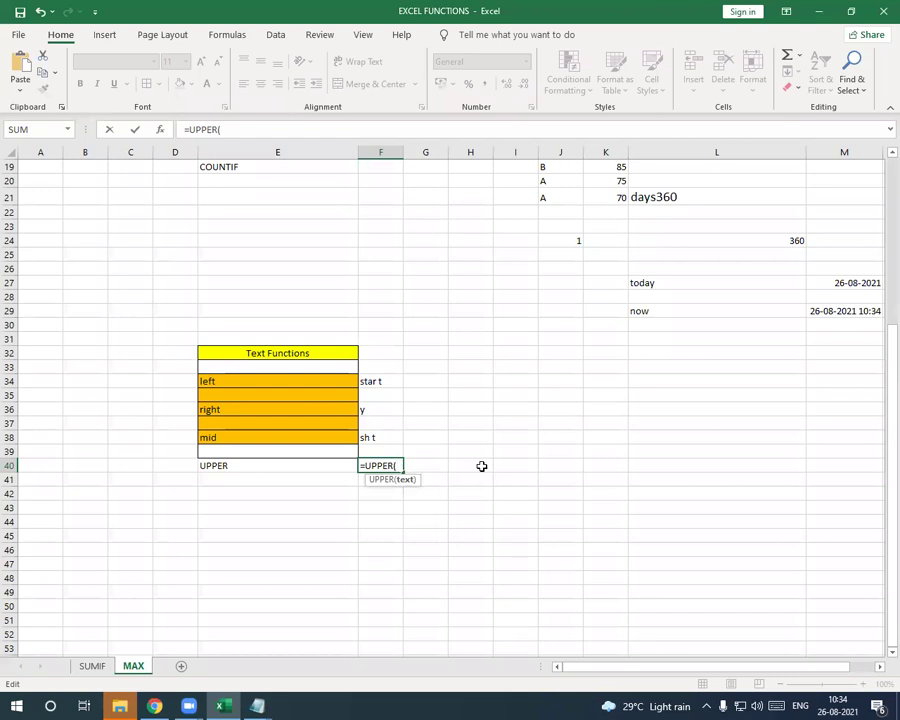
{"action": "type", "text": "rOUTER"}
{"action": "key", "text": "BackSpace"}
{"action": "key", "text": "BackSpace"}
{"action": "key", "text": "BackSpace"}
{"action": "key", "text": "BackSpace"}
{"action": "key", "text": "BackSpace"}
{"action": "key", "text": "BackSpace"}
{"action": "type", "text": "Router\""}
{"action": "key", "text": "Left"}
{"action": "key", "text": "Left"}
{"action": "key", "text": "Left"}
{"action": "key", "text": "Left"}
{"action": "key", "text": "Left"}
{"action": "key", "text": "Left"}
{"action": "key", "text": "Left"}
{"action": "type", "text": "\""}
{"action": "key", "text": "End"}
{"action": "type", "text": ")"}
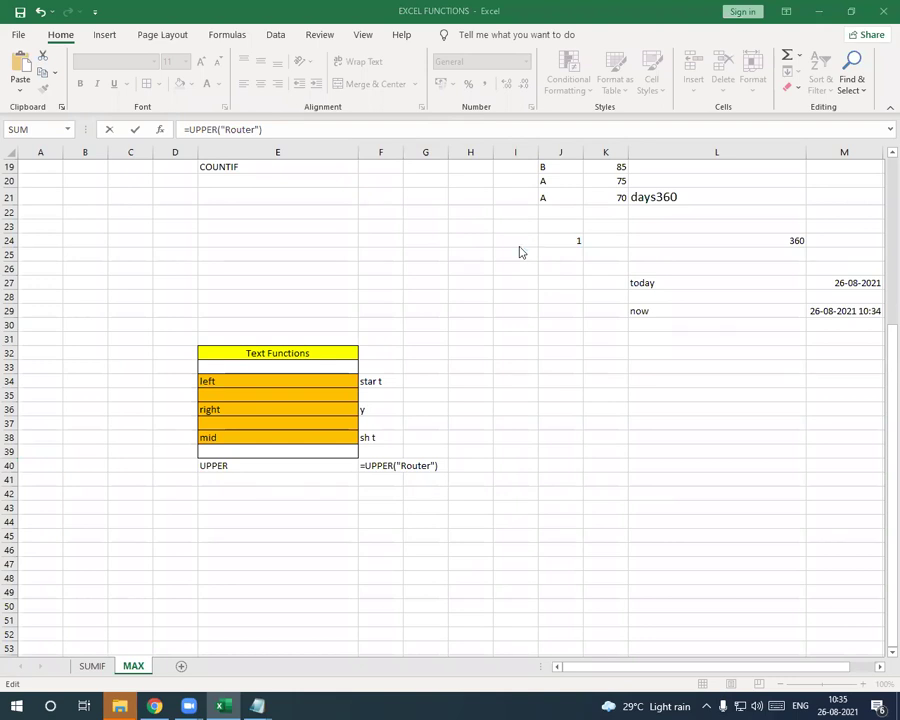
{"action": "left_click", "coordinate": [438, 465]}
{"action": "key", "text": "Return"}
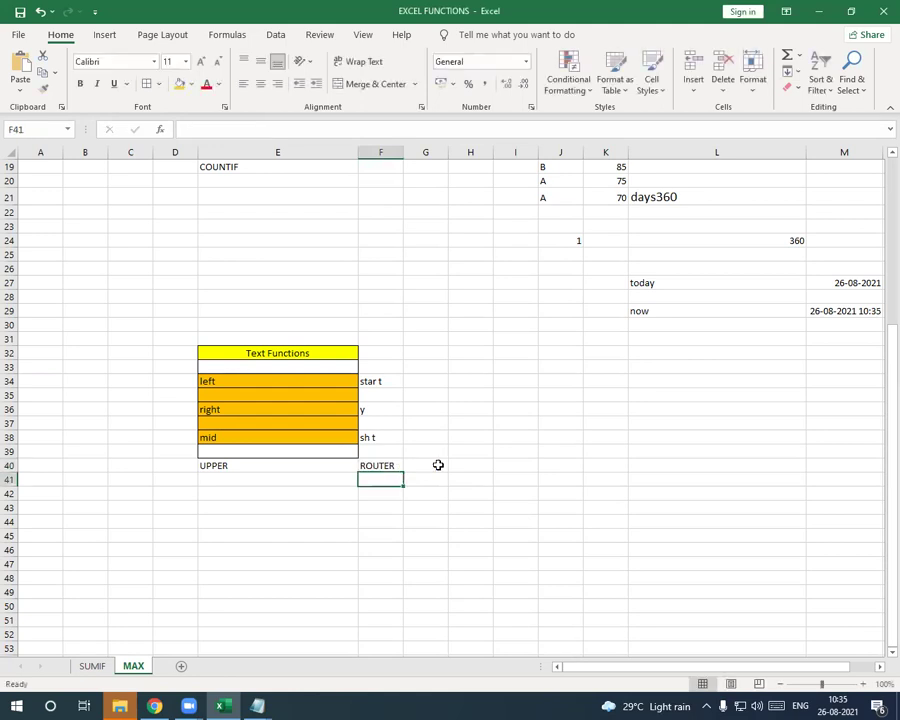
- Examine the UPPER formula in cell F40 and leave it as it is
{"action": "double_click", "coordinate": [392, 466]}
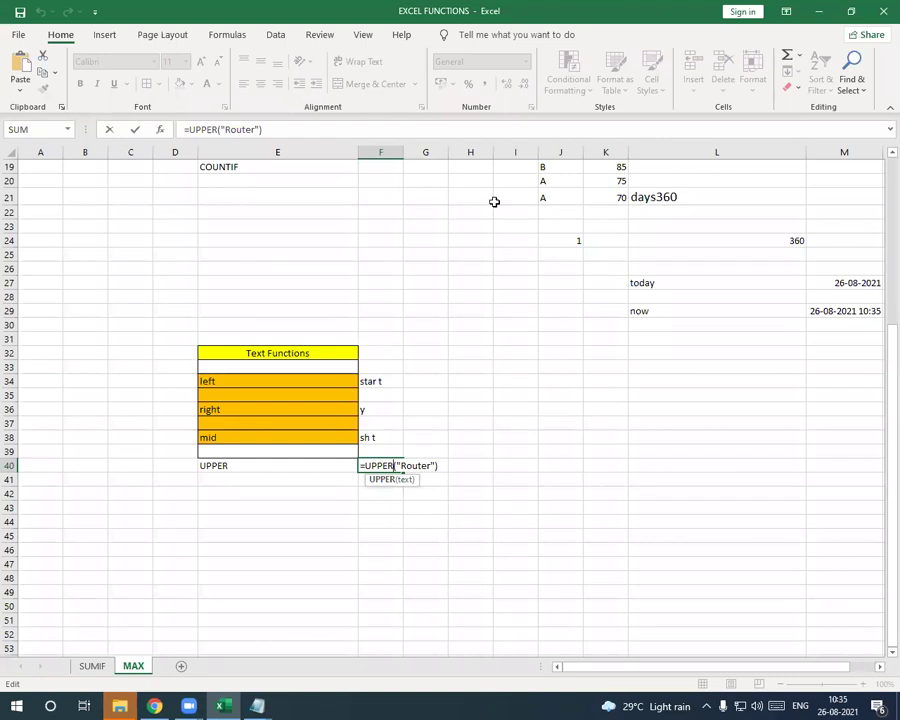
{"action": "left_click", "coordinate": [444, 466]}
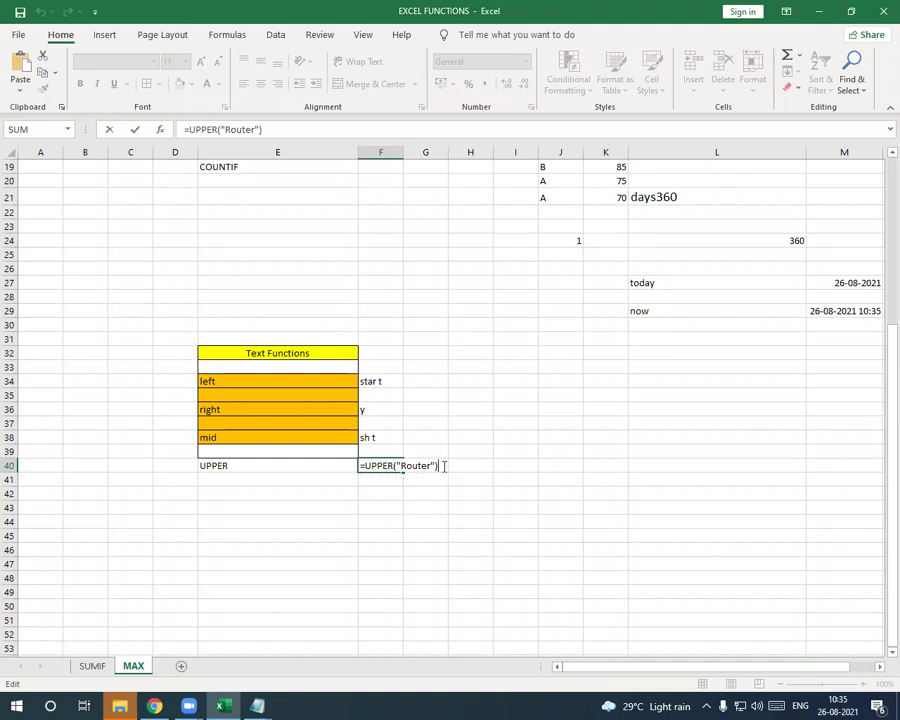
{"action": "key", "text": "Return"}
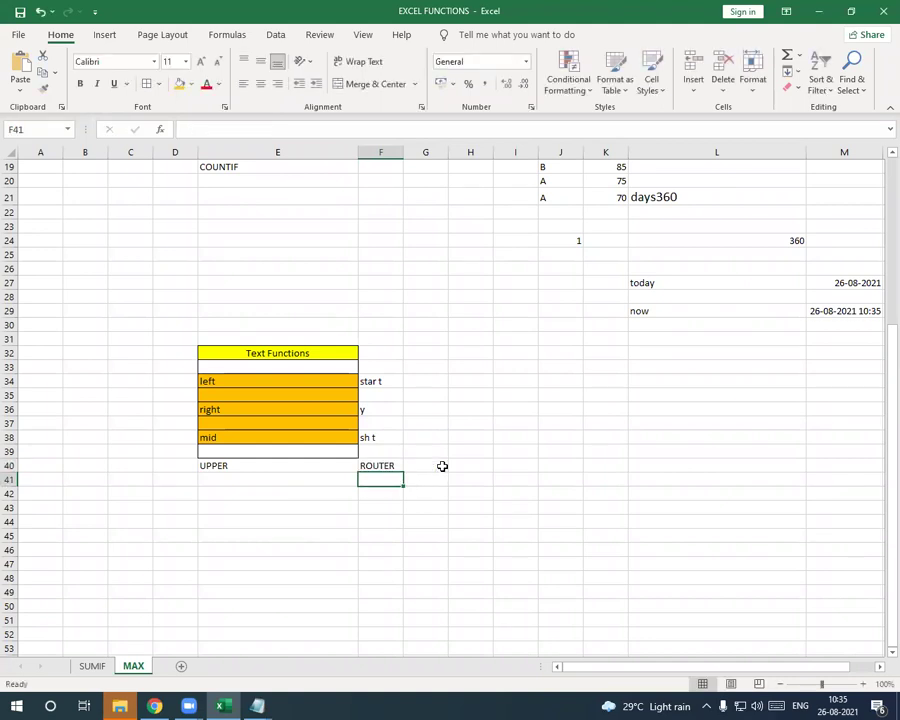
- Enter the label Lower in cell E44, a few rows below the UPPER label
{"action": "left_click", "coordinate": [235, 525]}
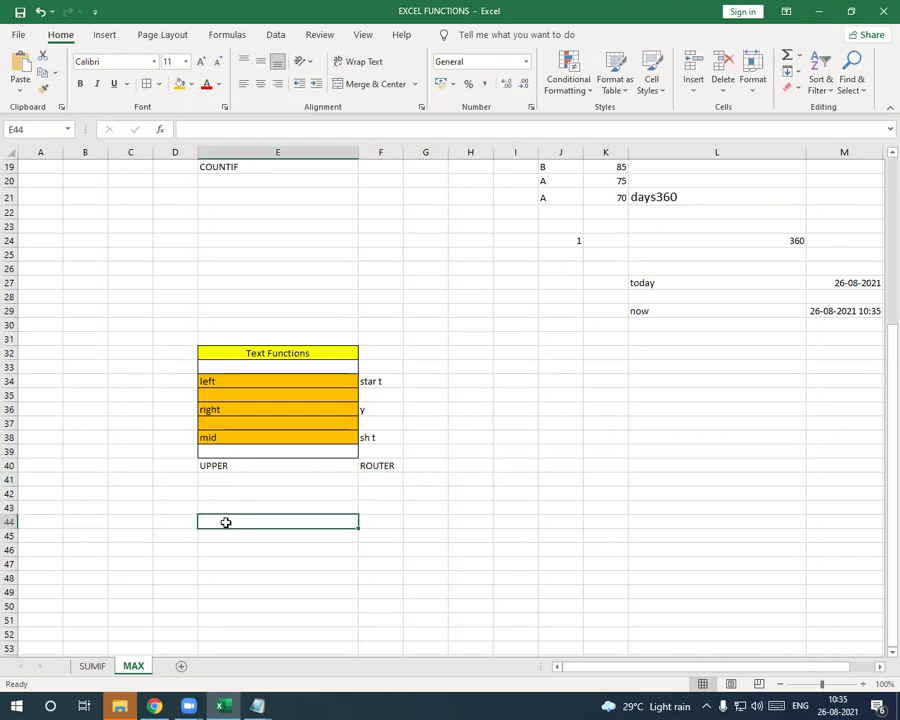
{"action": "type", "text": "lo"}
{"action": "key", "text": "BackSpace"}
{"action": "key", "text": "BackSpace"}
{"action": "type", "text": "Lower"}
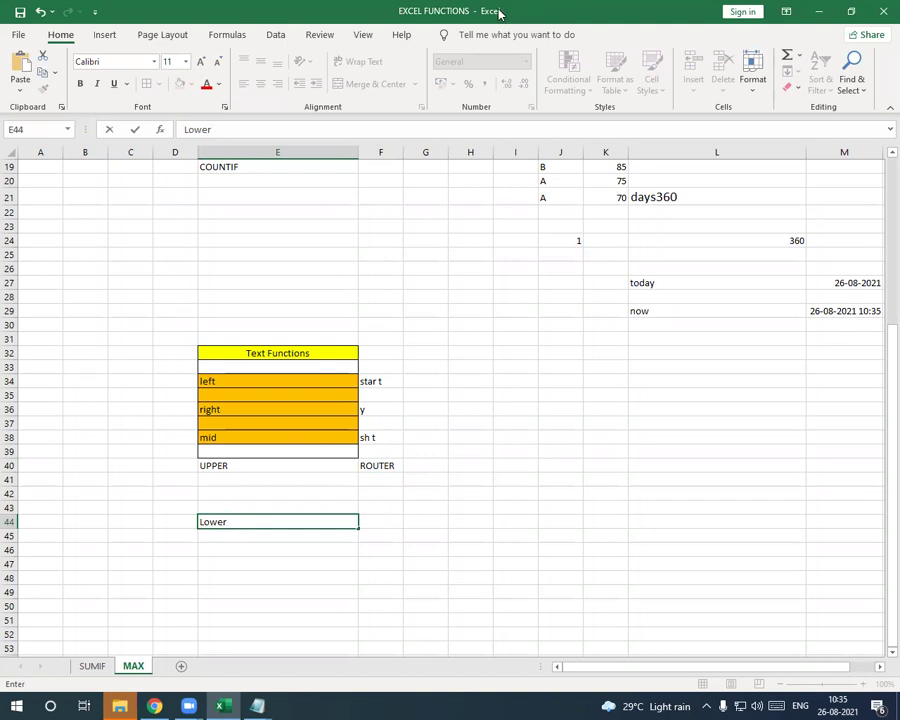
{"action": "left_click", "coordinate": [434, 133]}
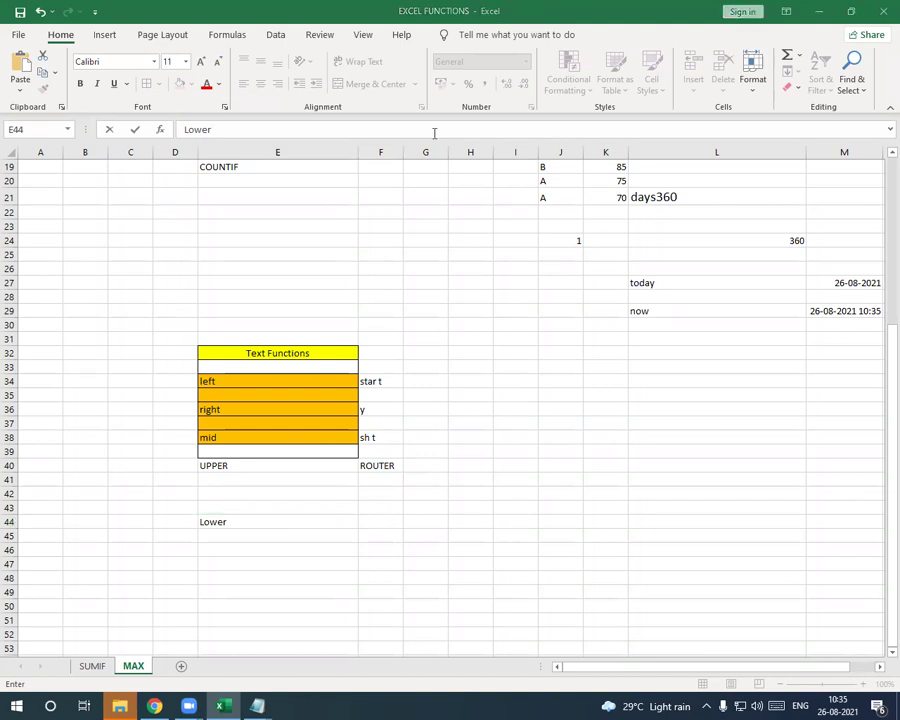
- Write the formula =lower("switch") in cell F44, beside the Lower label
{"action": "left_click", "coordinate": [389, 519]}
{"action": "double_click", "coordinate": [391, 521]}
{"action": "type", "text": "="}
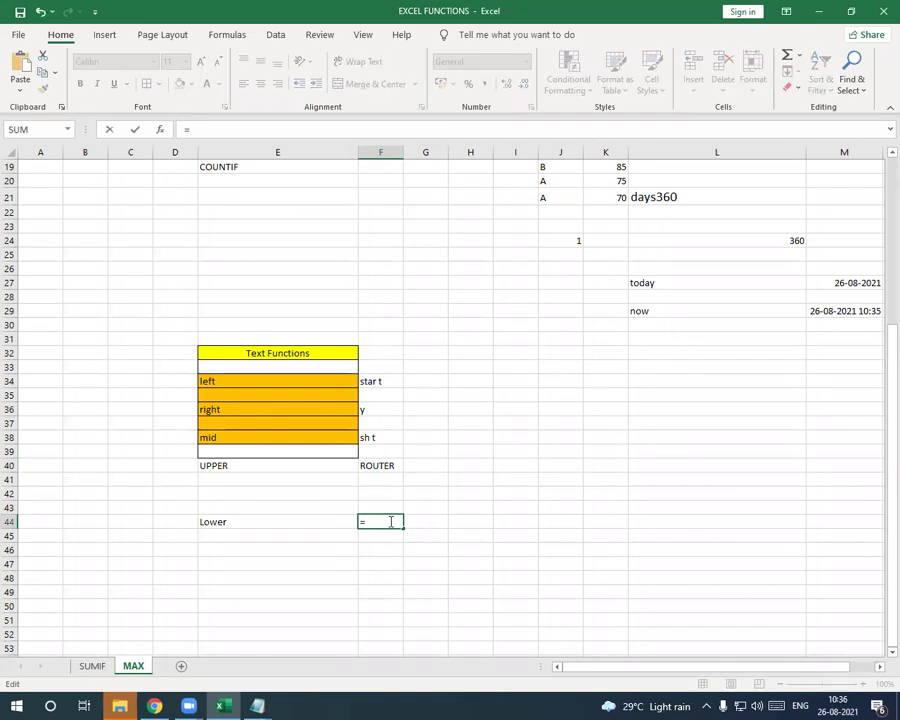
{"action": "type", "text": "lower"}
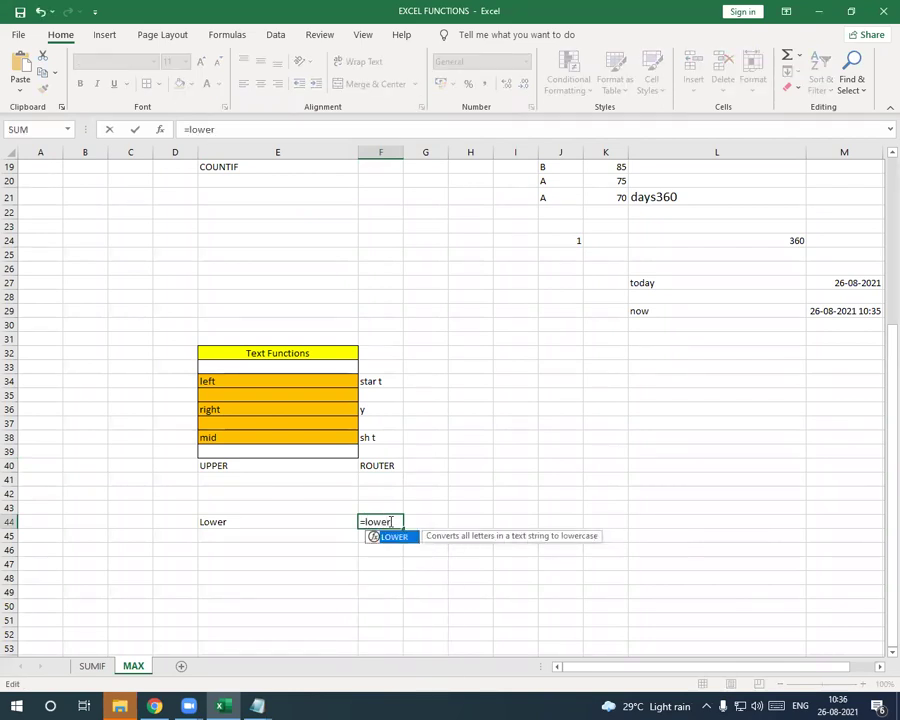
{"action": "type", "text": "(\"\""}
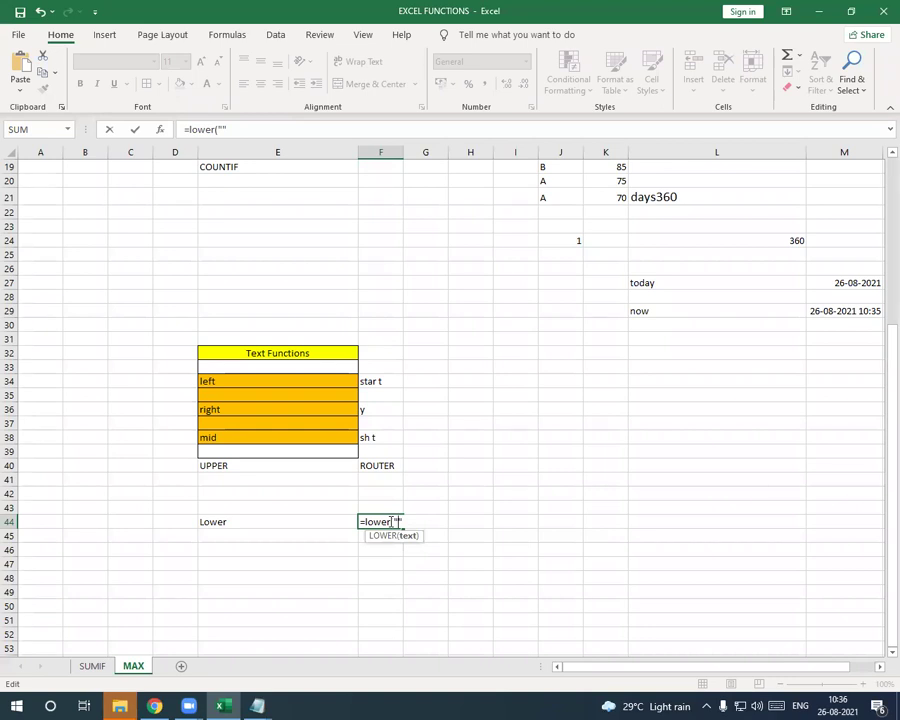
{"action": "type", "text": "router"}
{"action": "key", "text": "Right"}
{"action": "key", "text": "BackSpace"}
{"action": "key", "text": "BackSpace"}
{"action": "key", "text": "BackSpace"}
{"action": "key", "text": "BackSpace"}
{"action": "key", "text": "BackSpace"}
{"action": "key", "text": "BackSpace"}
{"action": "type", "text": "switch\")"}
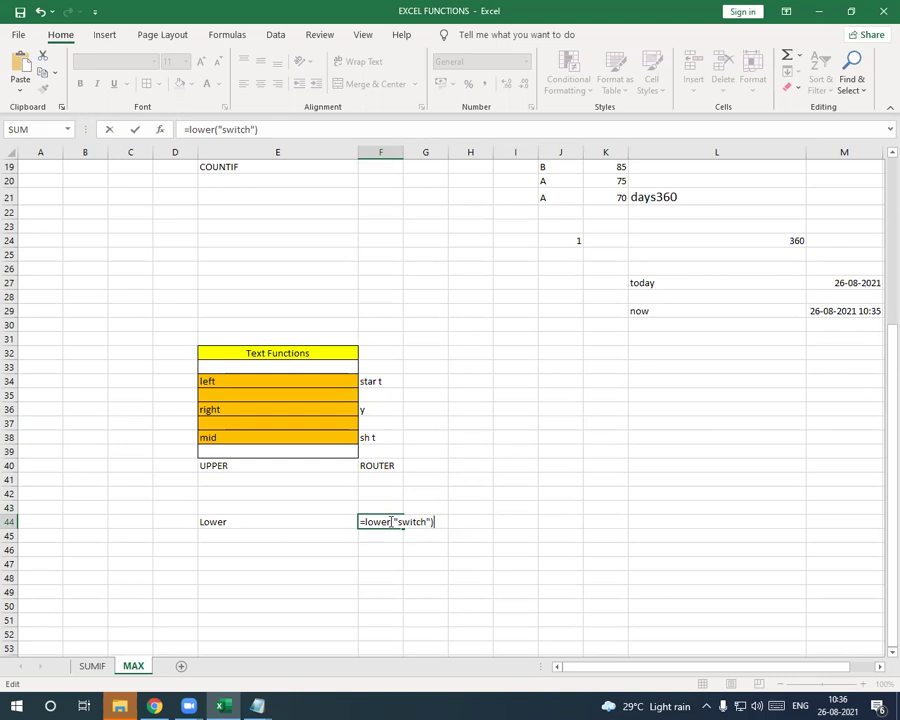
{"action": "left_click", "coordinate": [510, 13]}
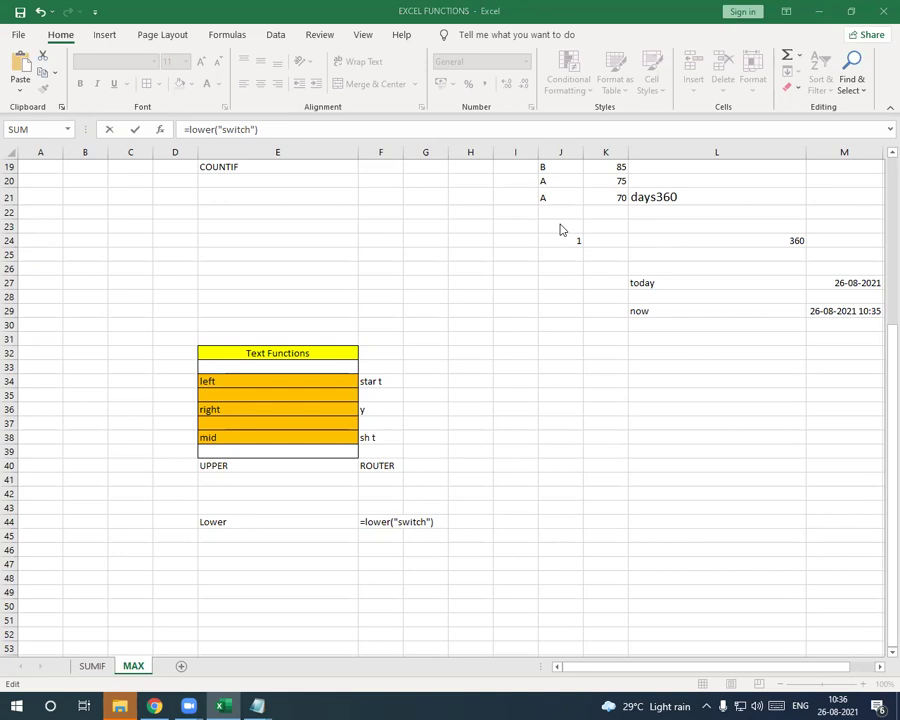
- Replace the text inside the LOWER formula in cell F44 with "SWITCH" in capitals and commit the formula
{"action": "left_click", "coordinate": [426, 520]}
{"action": "key", "text": "BackSpace"}
{"action": "key", "text": "BackSpace"}
{"action": "key", "text": "BackSpace"}
{"action": "key", "text": "BackSpace"}
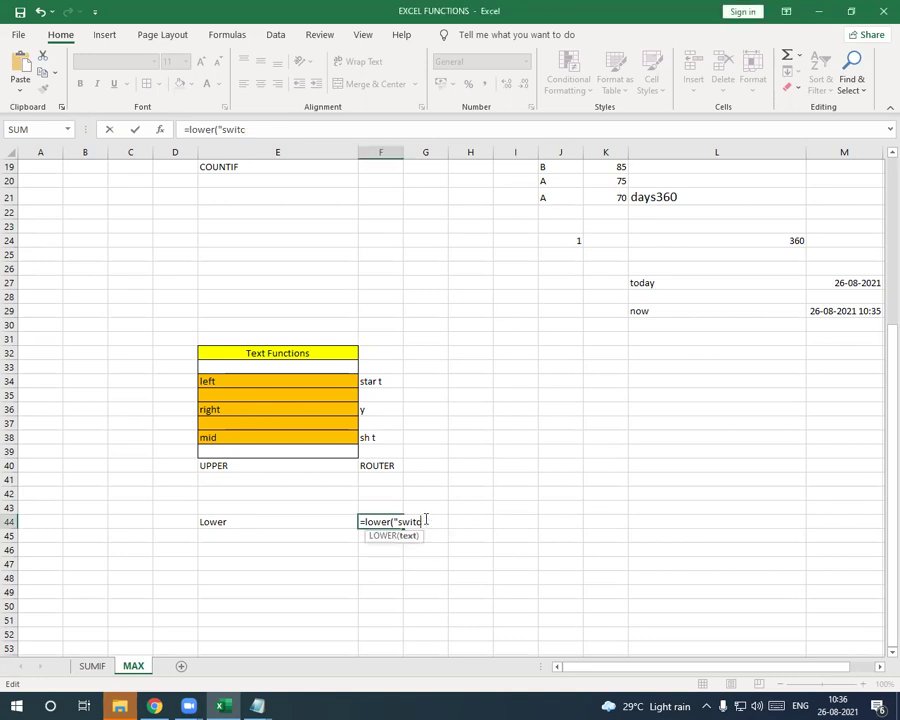
{"action": "key", "text": "BackSpace"}
{"action": "key", "text": "BackSpace"}
{"action": "key", "text": "BackSpace"}
{"action": "key", "text": "BackSpace"}
{"action": "type", "text": "SWITCH\")"}
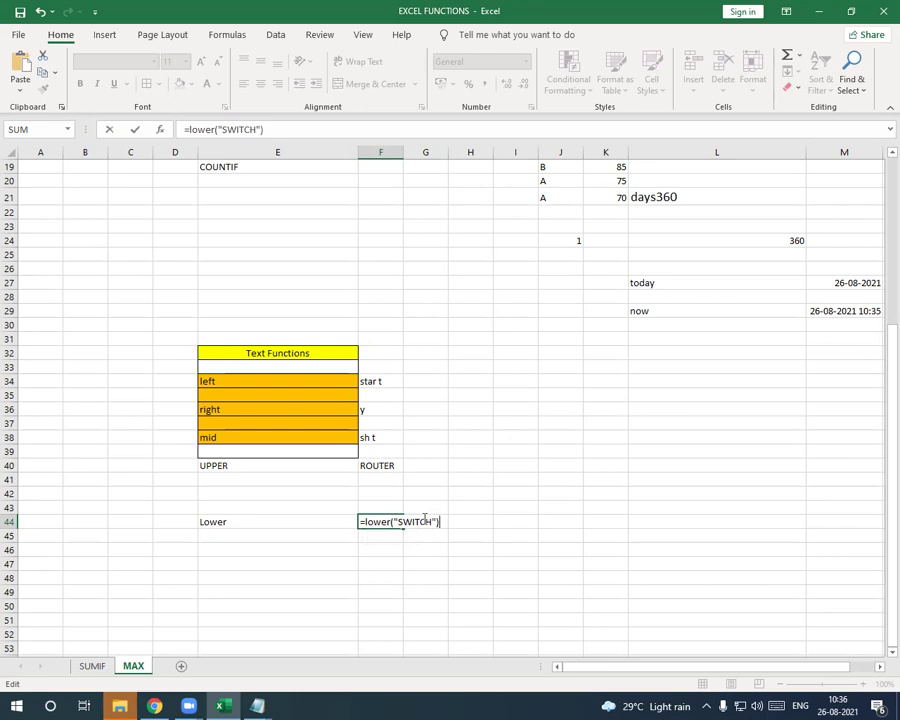
{"action": "key", "text": "Return"}
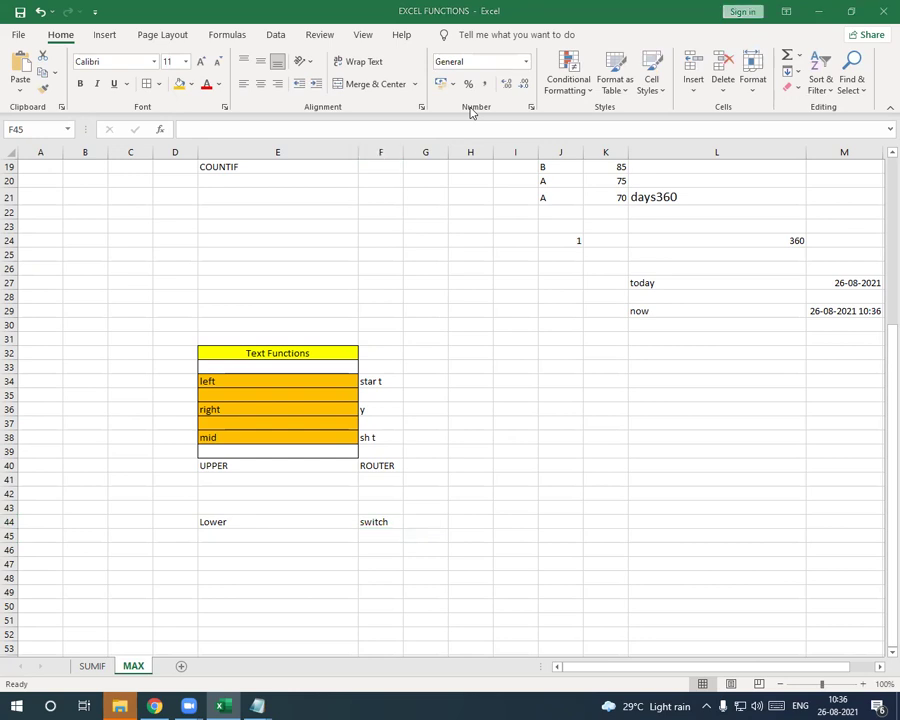
- Compare the UPPER formula in cell F40 with the LOWER formula in cell F44
{"action": "left_click", "coordinate": [300, 466]}
{"action": "double_click", "coordinate": [385, 465]}
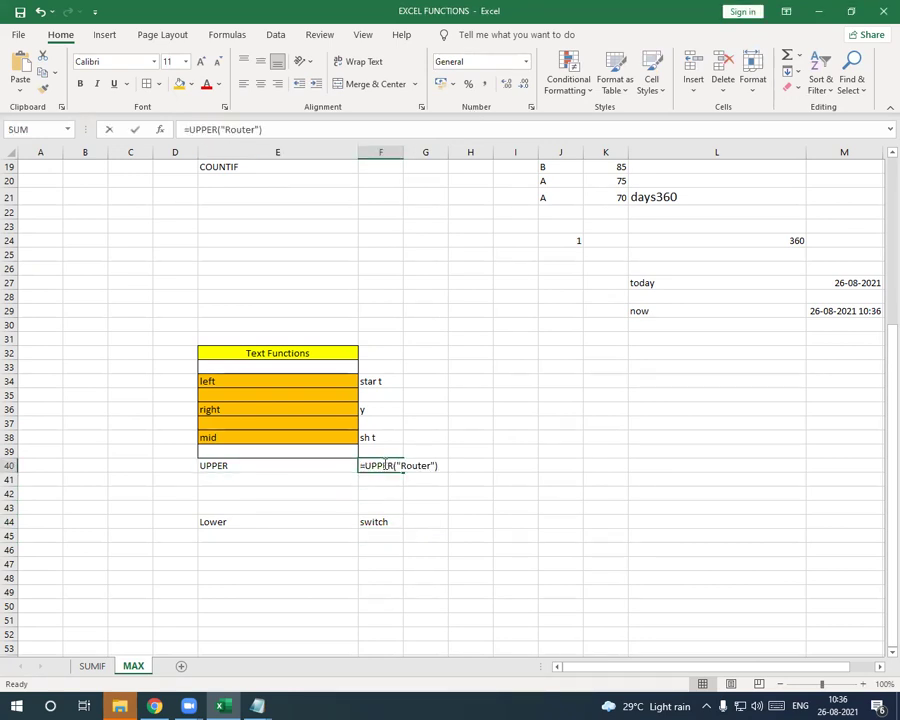
{"action": "left_click", "coordinate": [400, 517]}
{"action": "left_click", "coordinate": [395, 466]}
{"action": "left_click", "coordinate": [389, 521]}
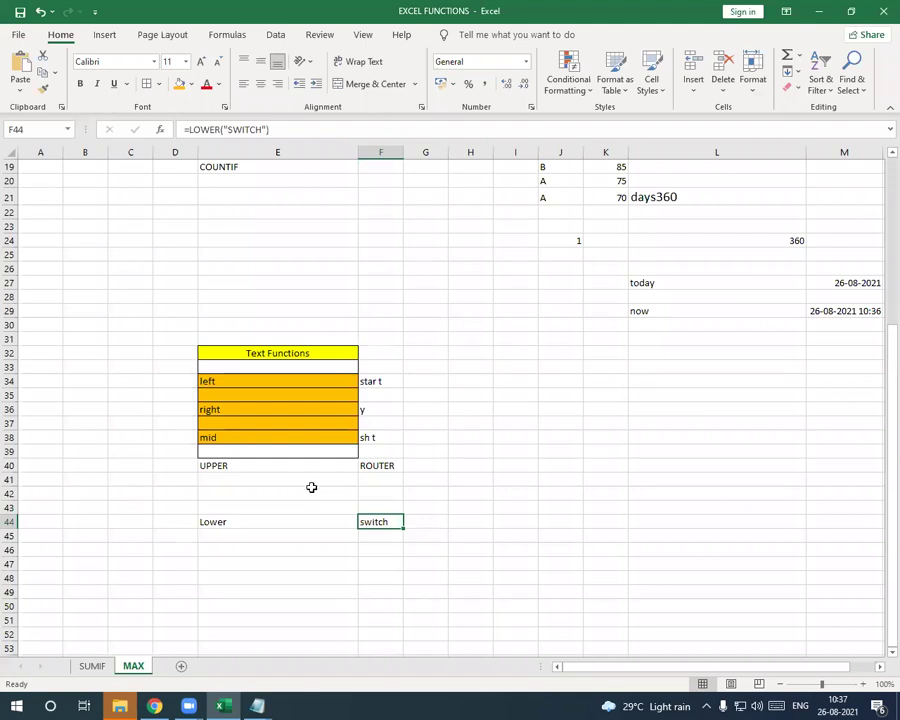
- Enter the label PROPER in cell E46, two rows below the Lower label
{"action": "left_click", "coordinate": [236, 556]}
{"action": "type", "text": "P"}
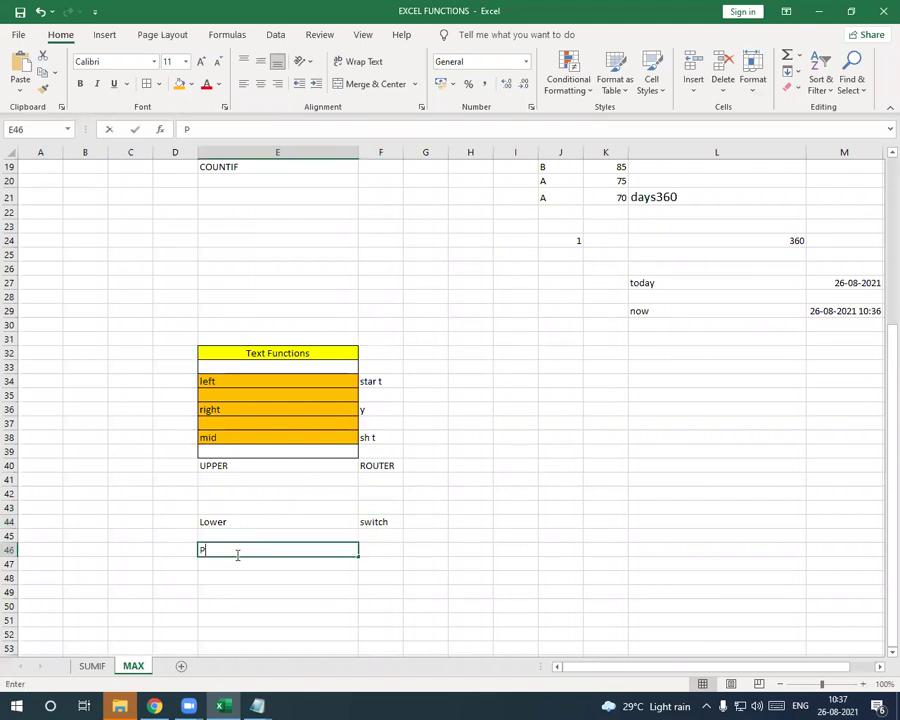
{"action": "type", "text": "ROPER"}
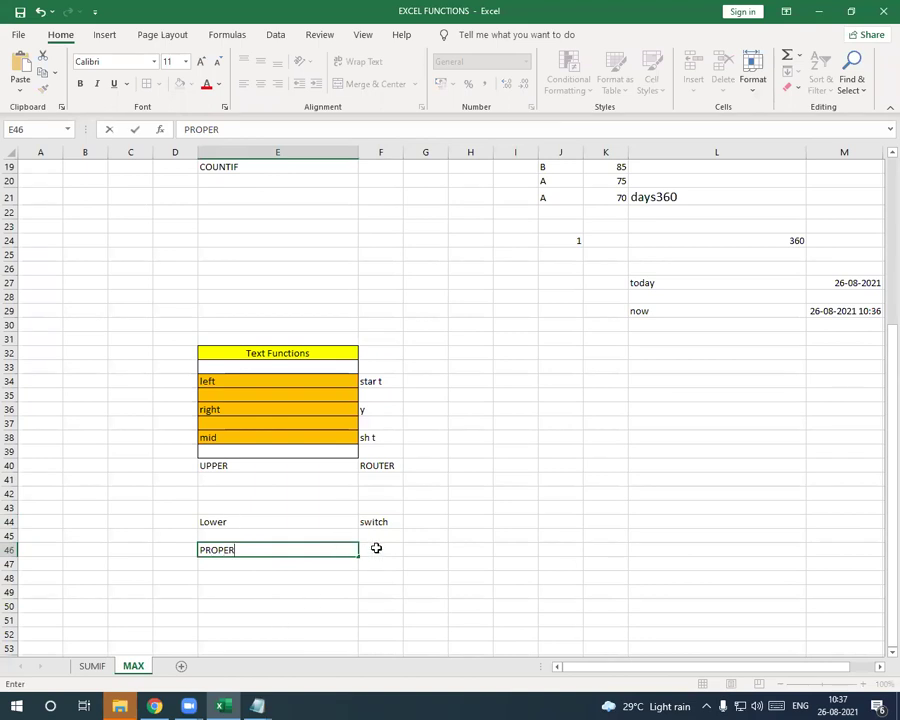
{"action": "key", "text": "Tab"}
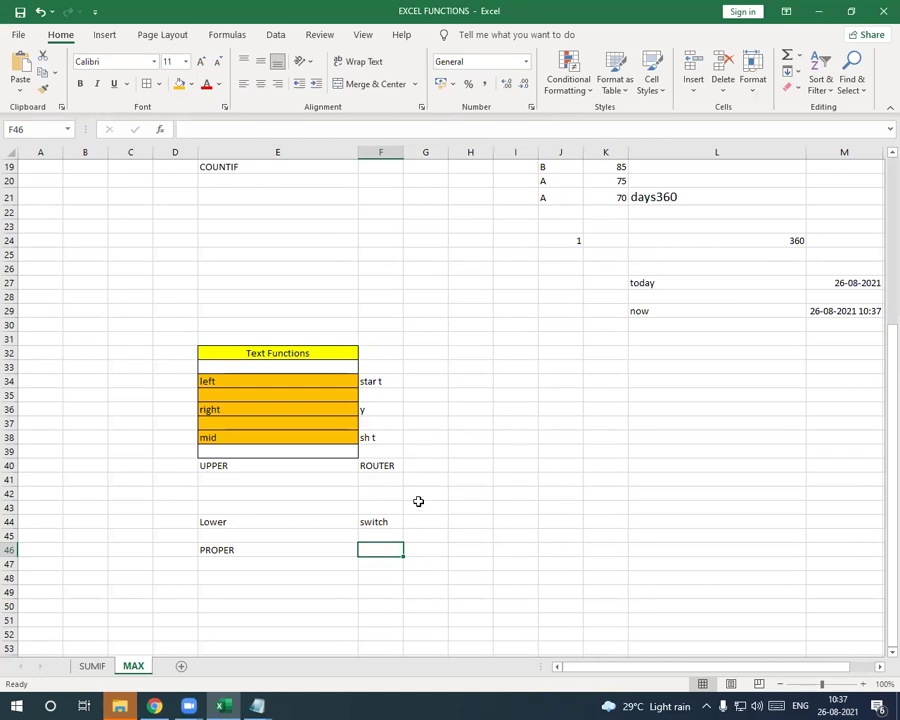
- Write the formula =PROPER("TODAY IS Thursday") in cell F46, beside the PROPER label
{"action": "double_click", "coordinate": [375, 550]}
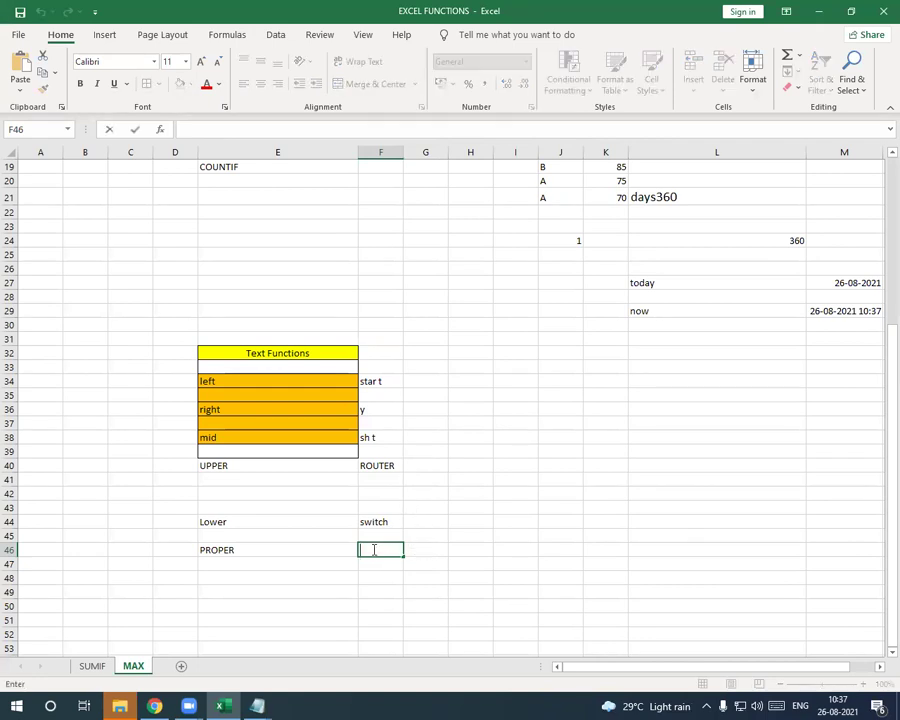
{"action": "type", "text": "=PRO"}
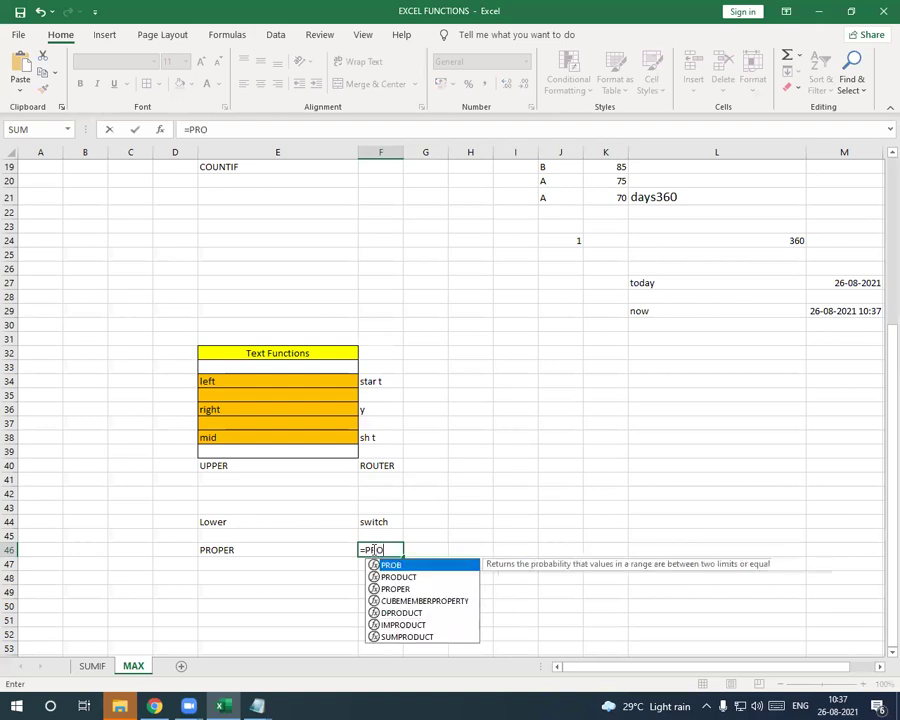
{"action": "type", "text": "PER("}
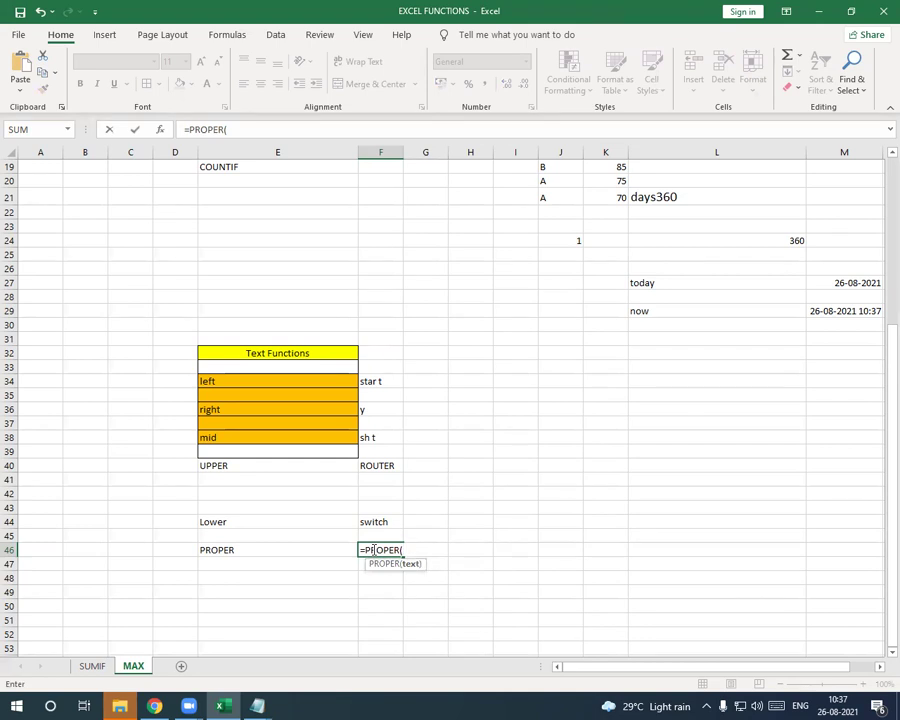
{"action": "type", "text": "\"TODAY IS tHURSA"}
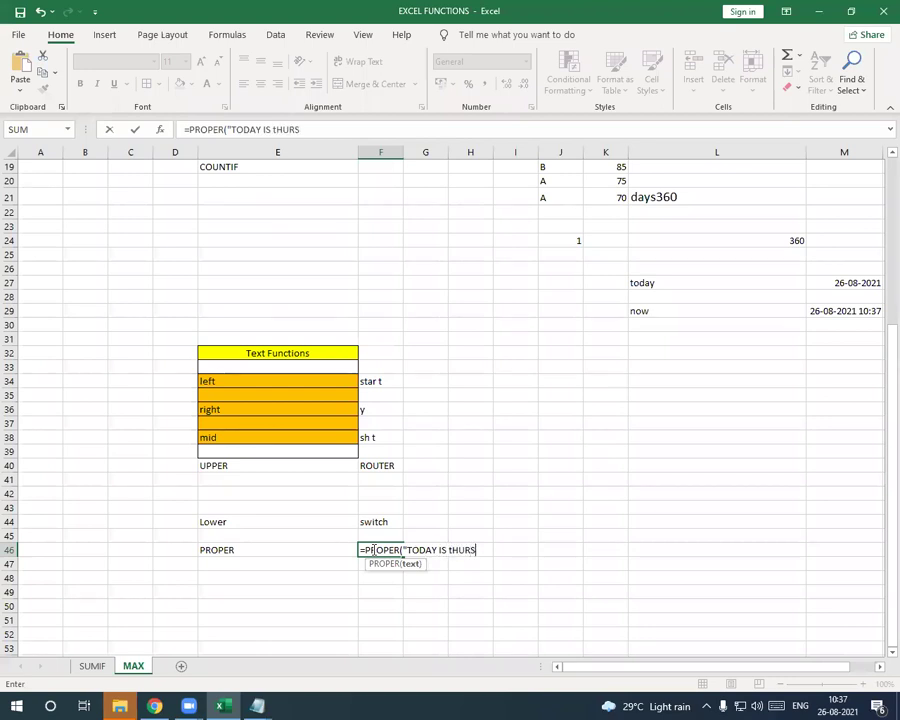
{"action": "key", "text": "BackSpace"}
{"action": "key", "text": "BackSpace"}
{"action": "key", "text": "BackSpace"}
{"action": "key", "text": "BackSpace"}
{"action": "key", "text": "BackSpace"}
{"action": "key", "text": "BackSpace"}
{"action": "type", "text": "Thursday"}
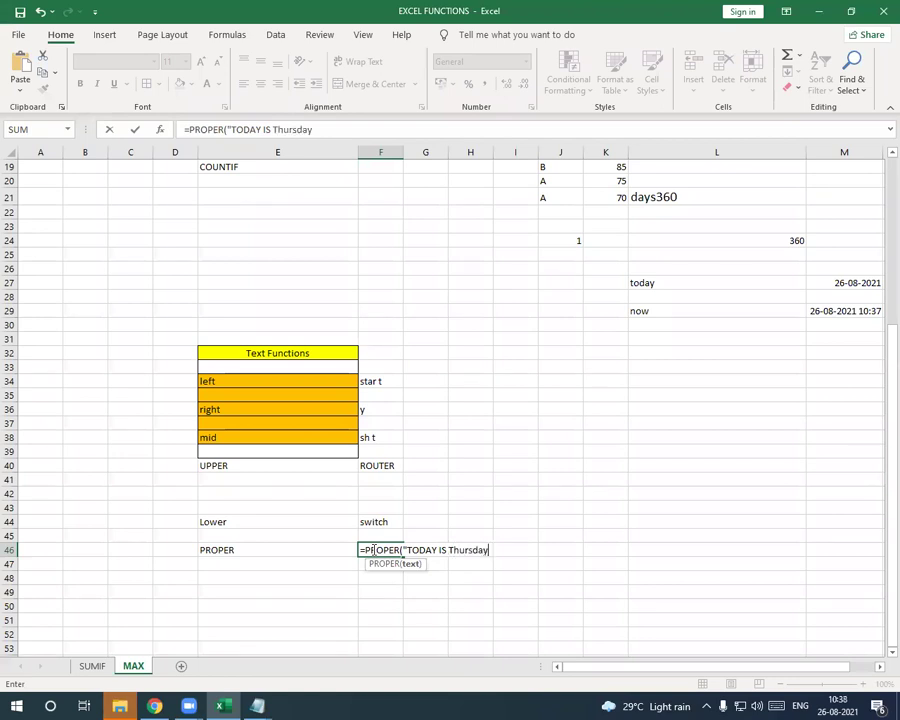
{"action": "type", "text": "\")"}
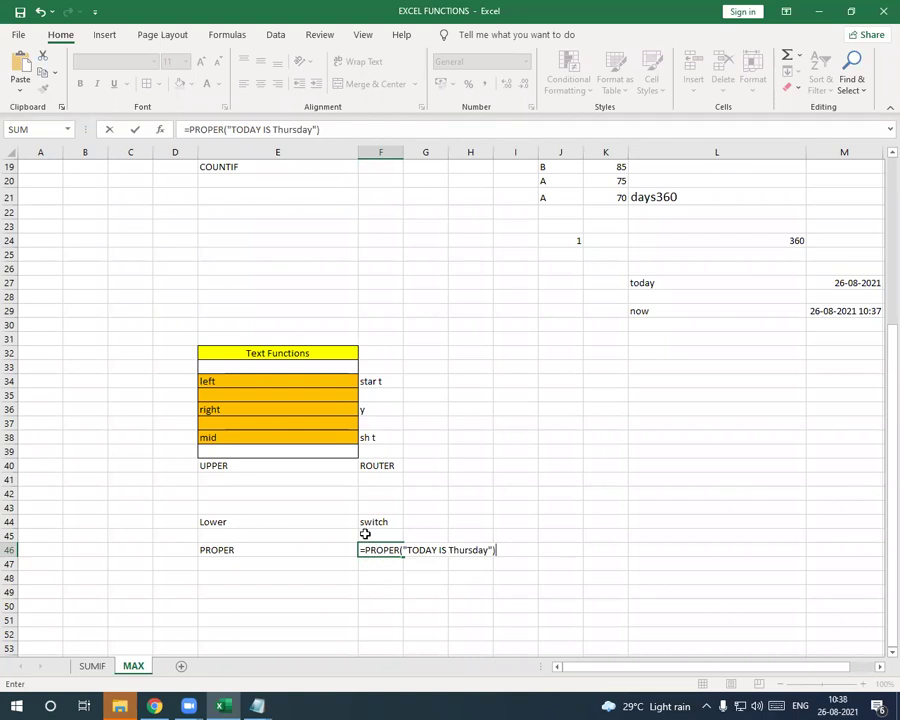
- Change the text inside the PROPER formula in cell F46 to "Today is Thursday" and commit the formula
{"action": "left_click", "coordinate": [440, 550]}
{"action": "key", "text": "BackSpace"}
{"action": "key", "text": "BackSpace"}
{"action": "key", "text": "BackSpace"}
{"action": "key", "text": "BackSpace"}
{"action": "type", "text": "od"}
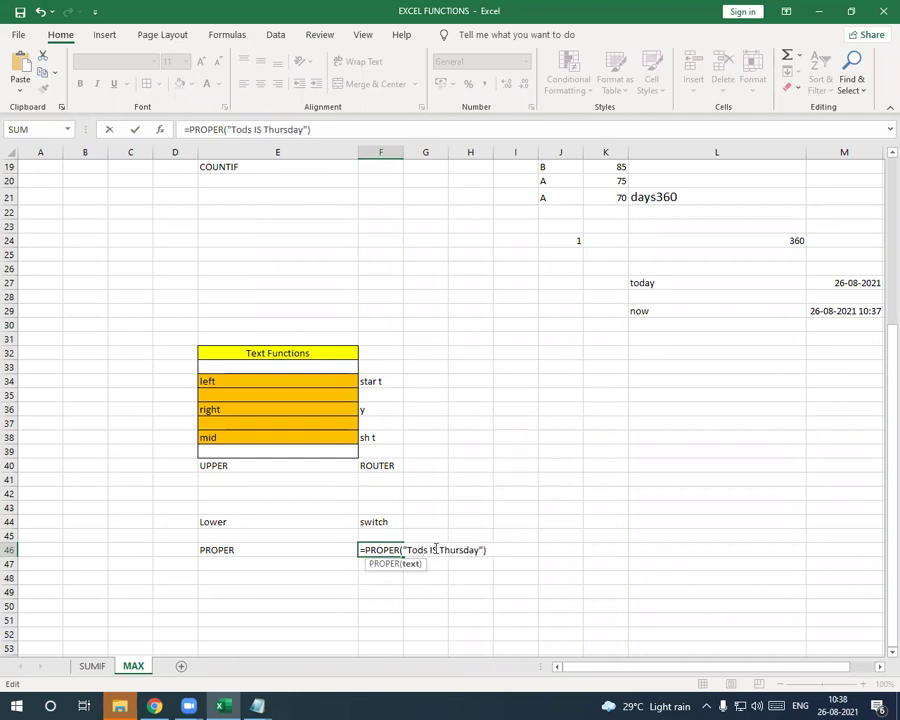
{"action": "type", "text": "ay"}
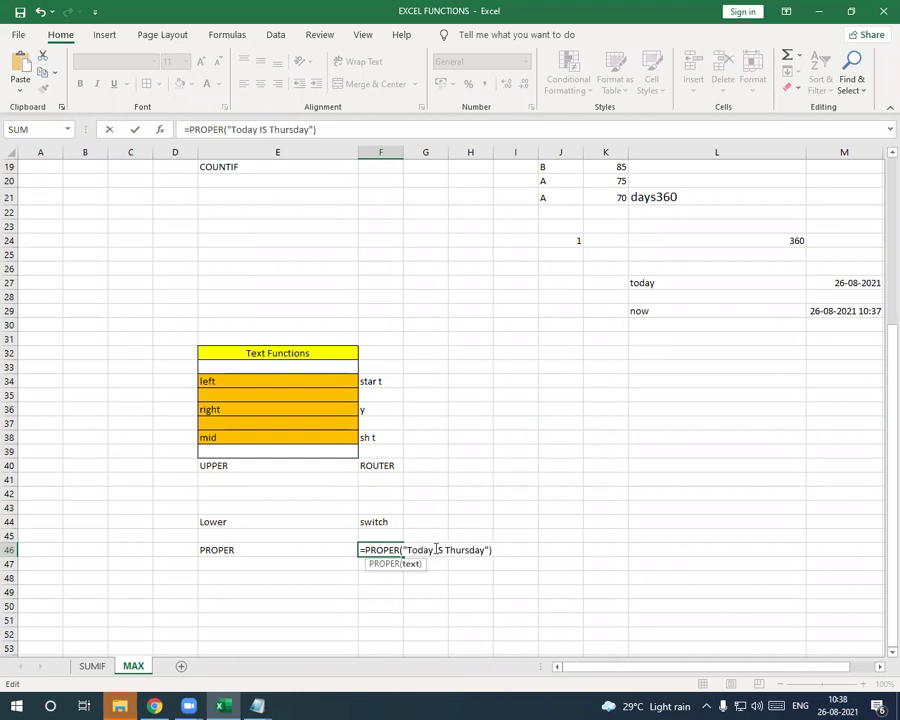
{"action": "left_click", "coordinate": [443, 549]}
{"action": "key", "text": "BackSpace"}
{"action": "key", "text": "BackSpace"}
{"action": "type", "text": "is"}
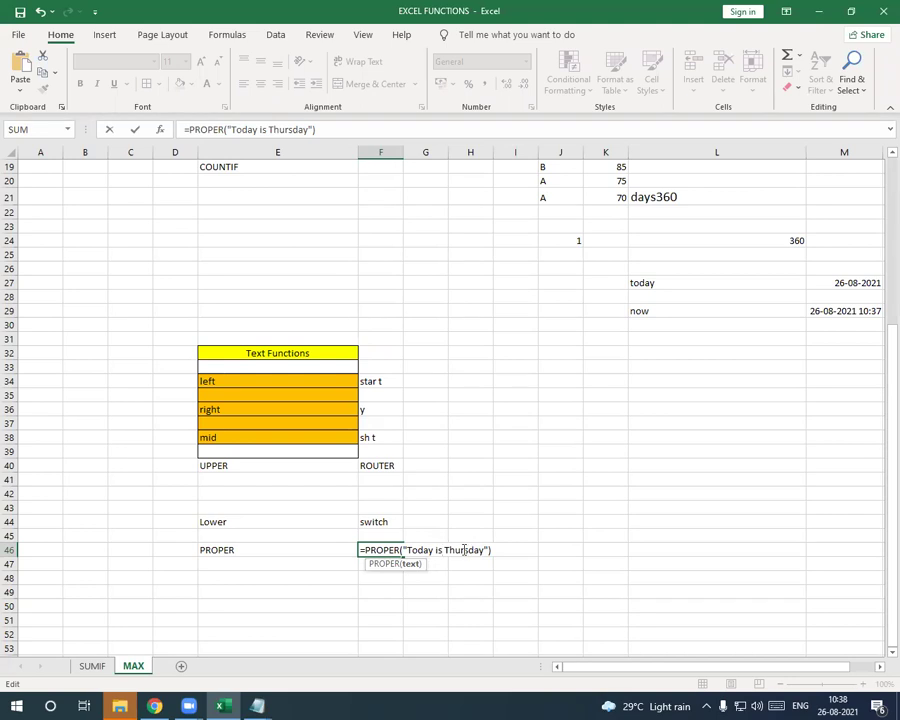
{"action": "left_click", "coordinate": [498, 550]}
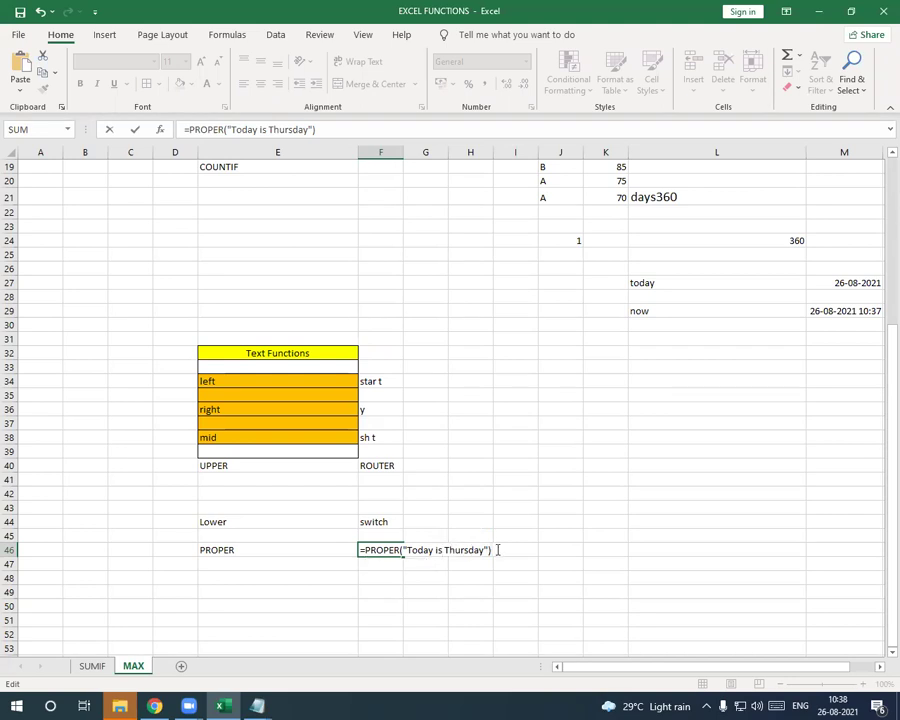
{"action": "key", "text": "Return"}
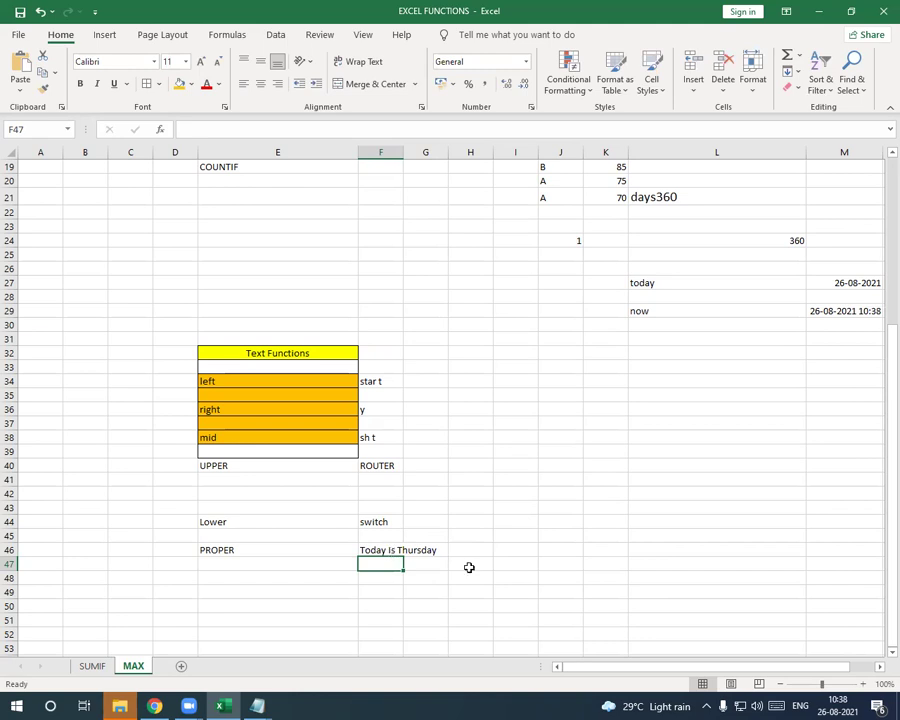
- Make both capital letters in the PROPER formula's text in cell F46 lowercase, giving "today is thursday", and commit it
{"action": "double_click", "coordinate": [398, 550]}
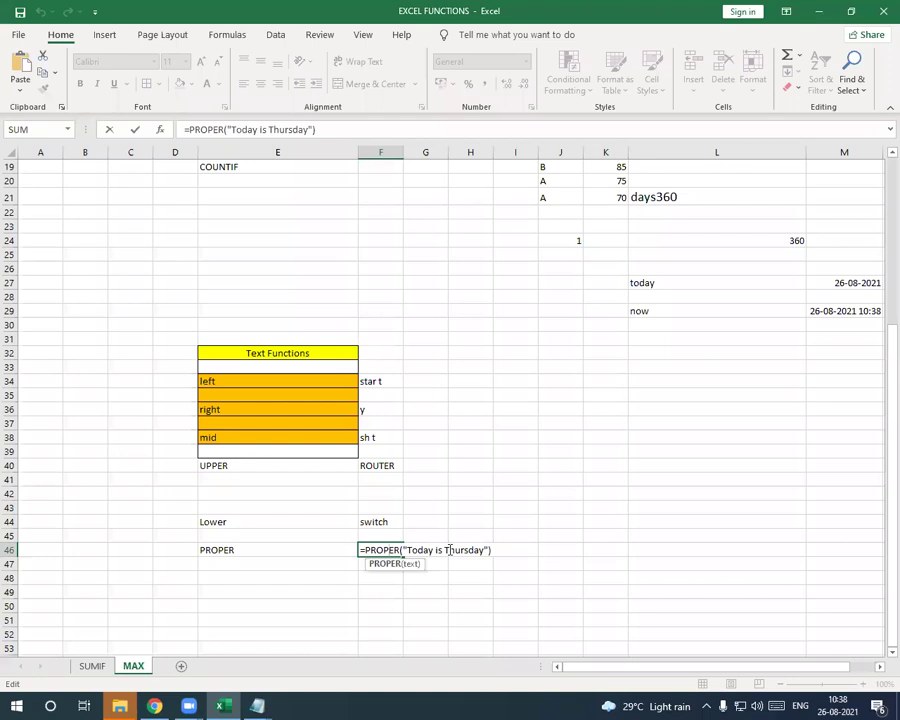
{"action": "left_click", "coordinate": [438, 612]}
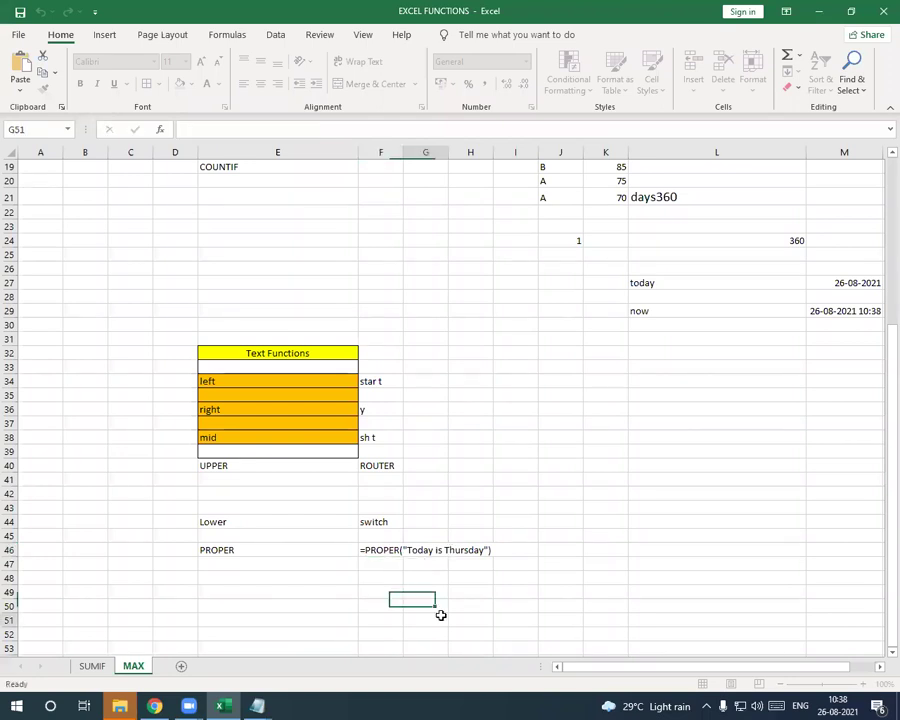
{"action": "left_click", "coordinate": [386, 544]}
{"action": "double_click", "coordinate": [430, 549]}
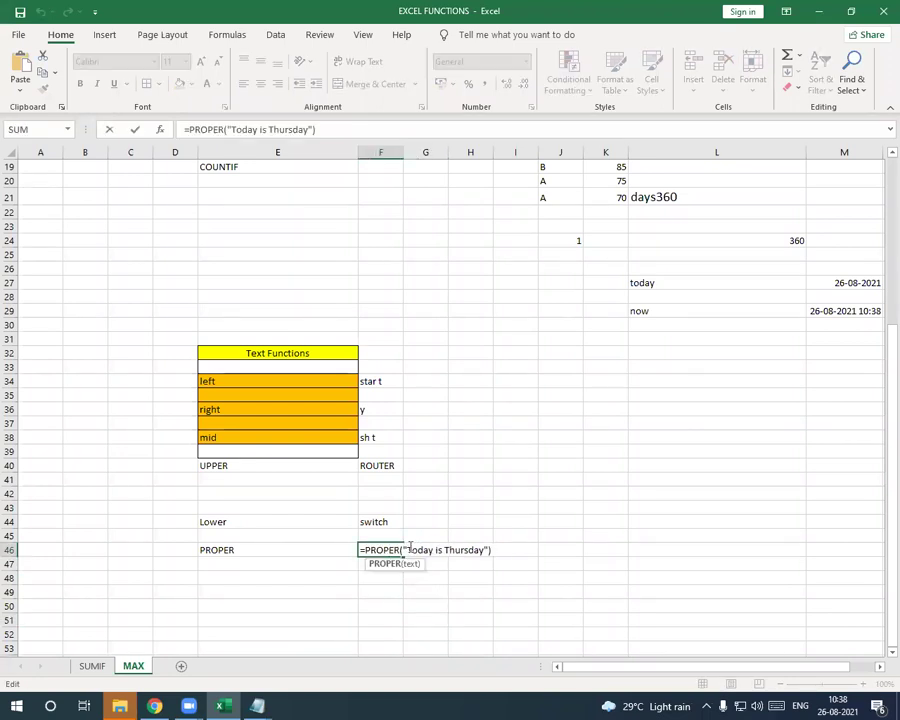
{"action": "key", "text": "BackSpace"}
{"action": "type", "text": "t"}
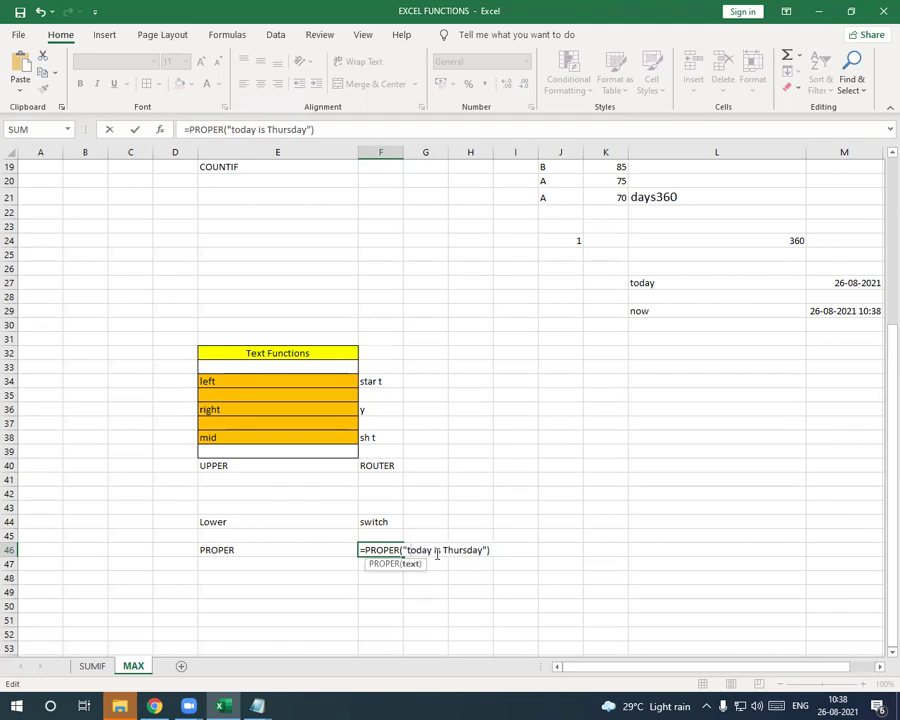
{"action": "left_click", "coordinate": [450, 551]}
{"action": "key", "text": "BackSpace"}
{"action": "type", "text": "t"}
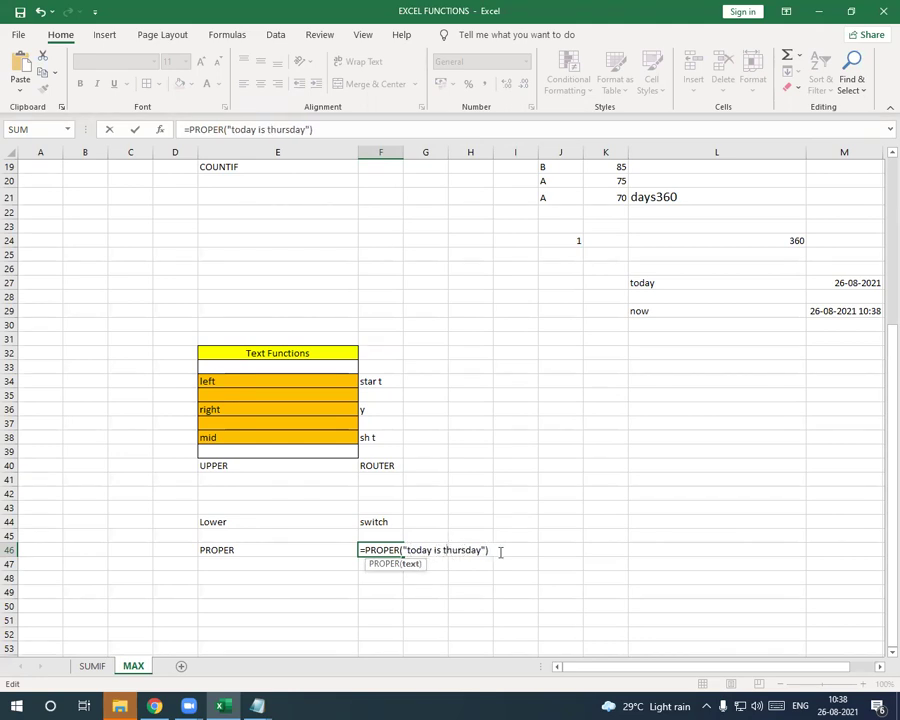
{"action": "left_click", "coordinate": [503, 551]}
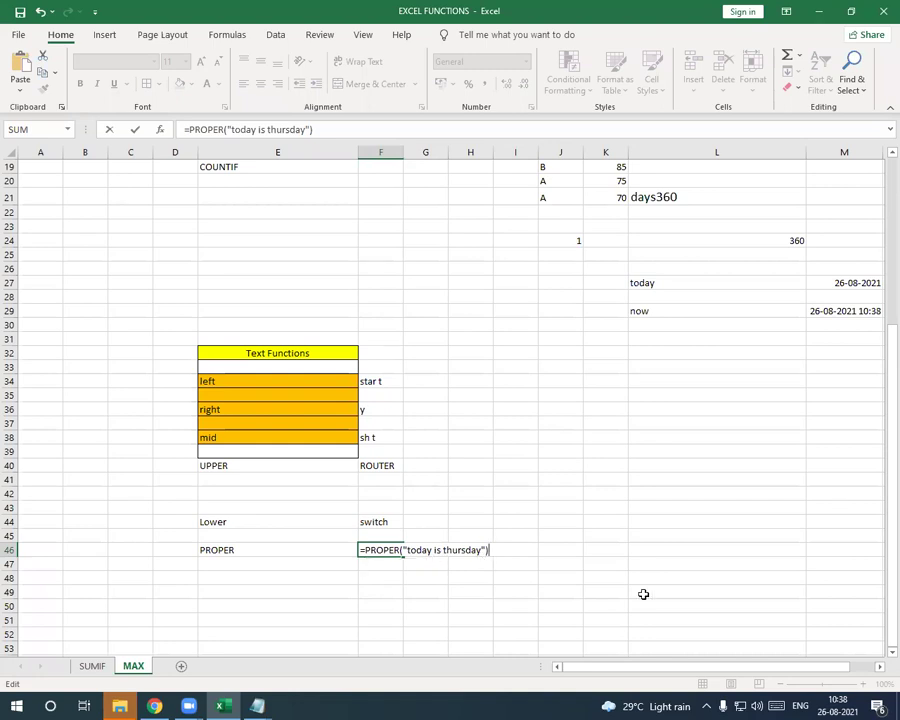
{"action": "key", "text": "Return"}
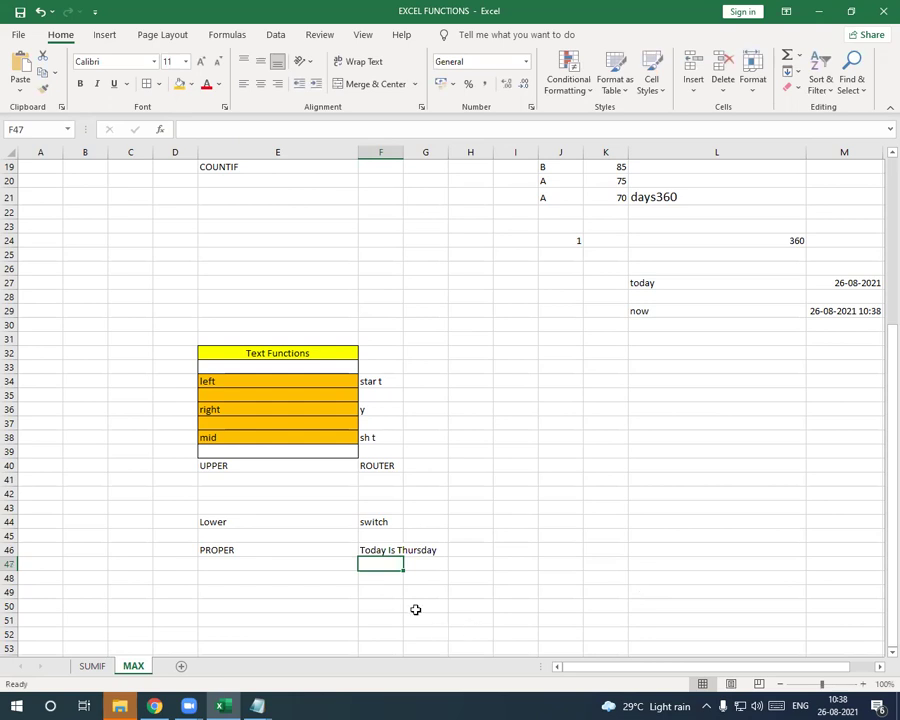
- Review the PROPER formula in cell F46 against its displayed text
{"action": "left_click", "coordinate": [387, 548]}
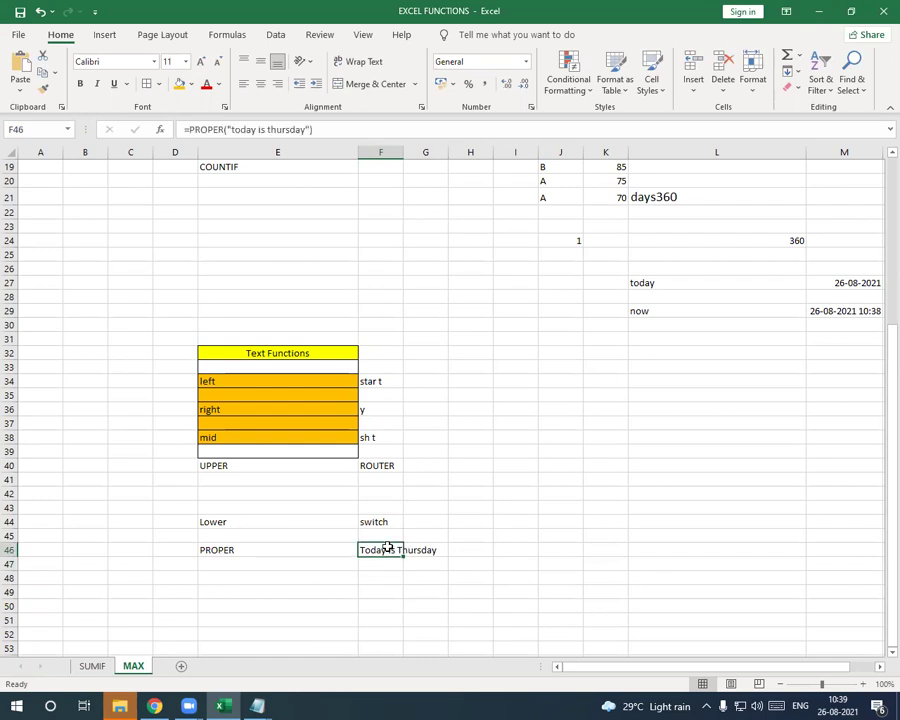
{"action": "double_click", "coordinate": [387, 548]}
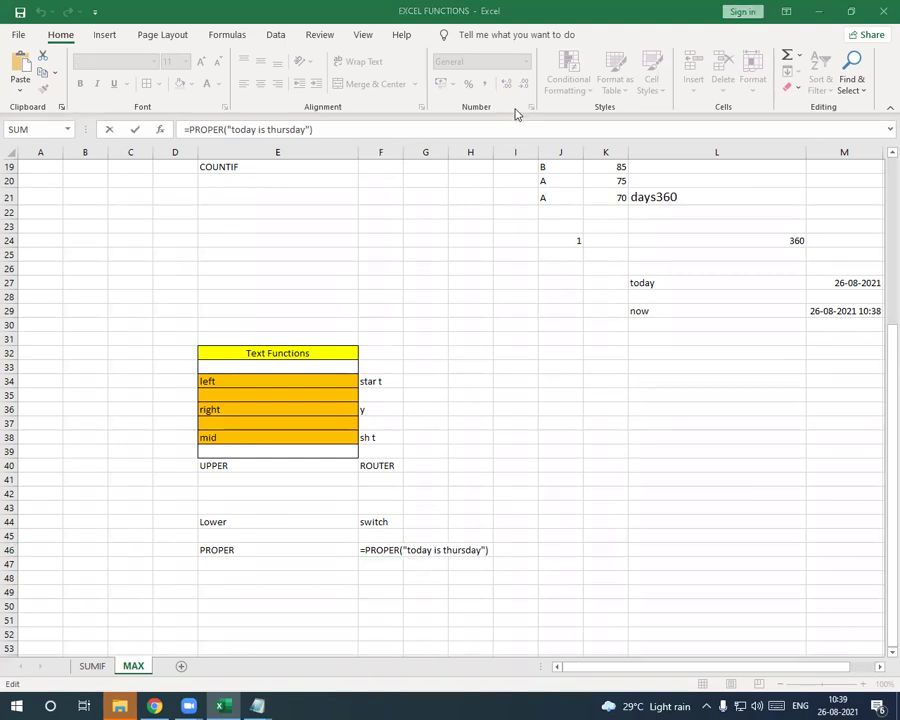
{"action": "left_click", "coordinate": [425, 590]}
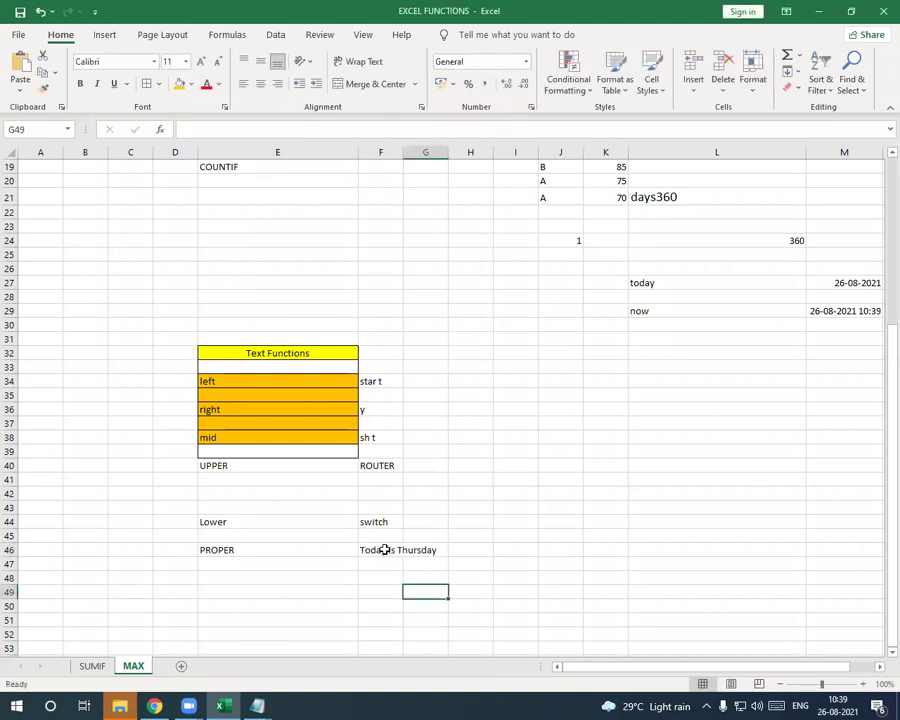
- Enter the label len in cell E48, two rows below the PROPER label
{"action": "left_click", "coordinate": [237, 575]}
{"action": "type", "text": "len"}
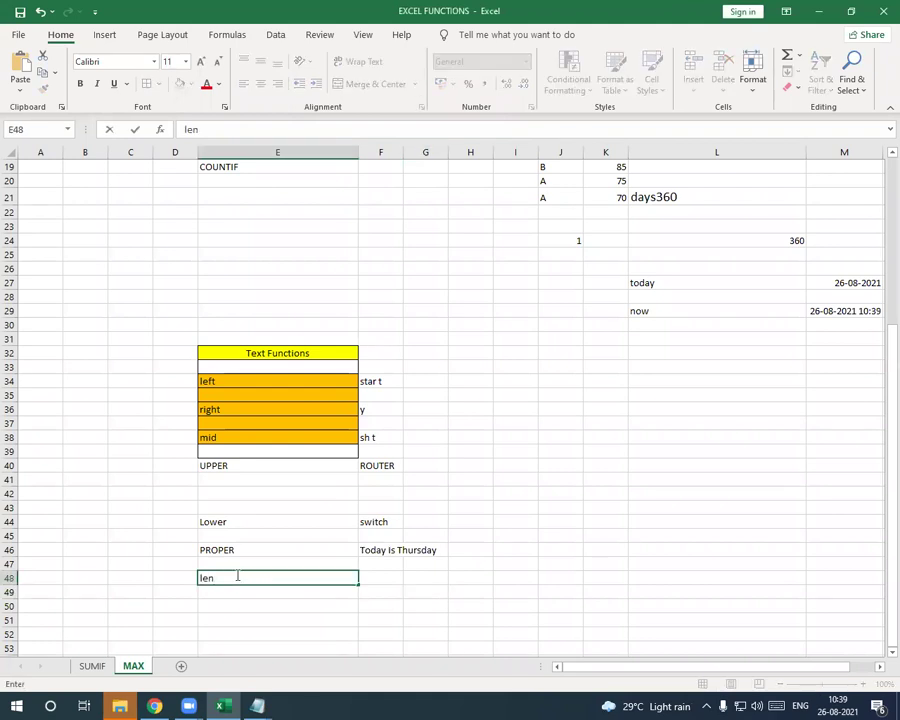
{"action": "left_click", "coordinate": [389, 575]}
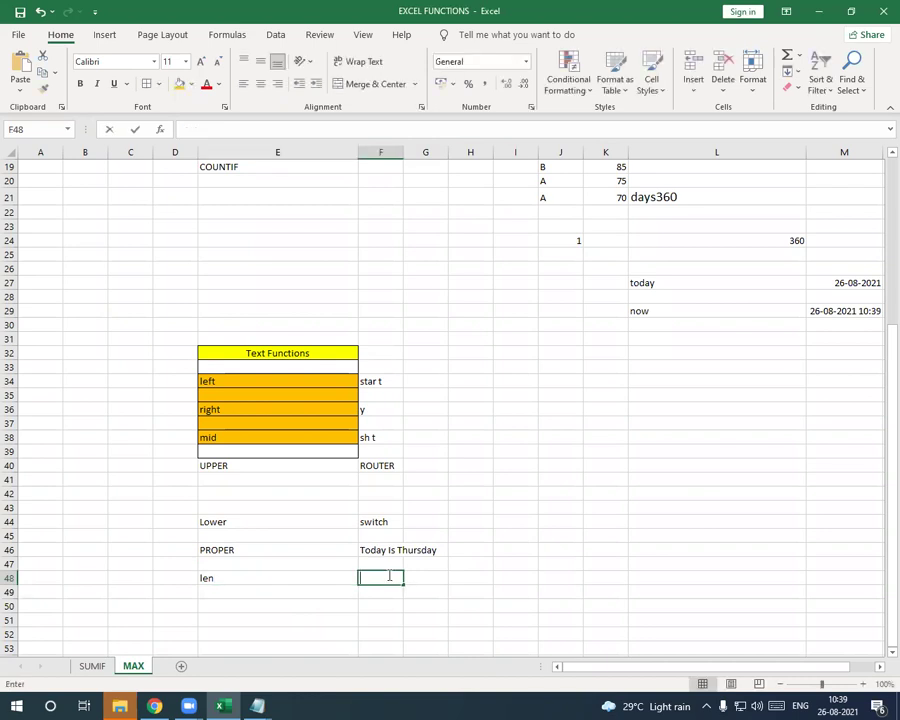
- Enter the formula =len("Exam") in cell F48, beside the len label
{"action": "type", "text": "=len("}
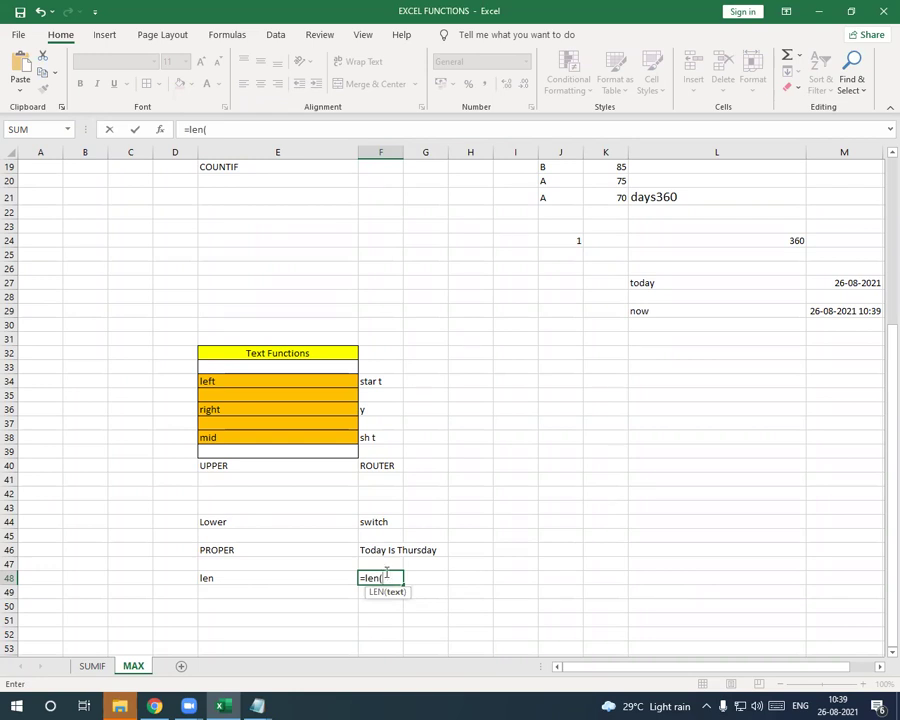
{"action": "type", "text": "\""}
{"action": "key", "text": "Return"}
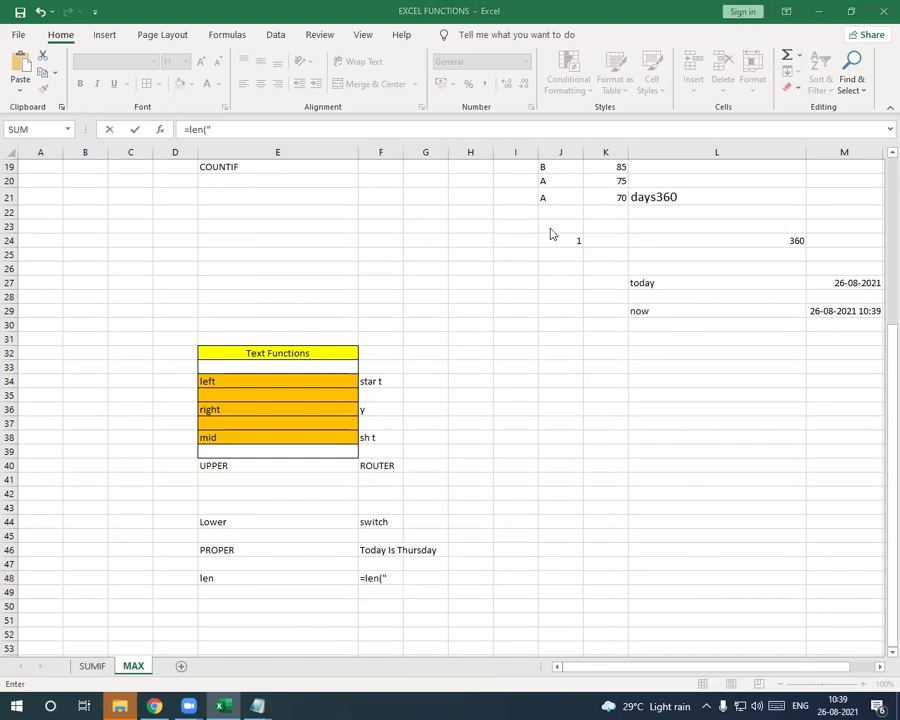
{"action": "left_click", "coordinate": [388, 573]}
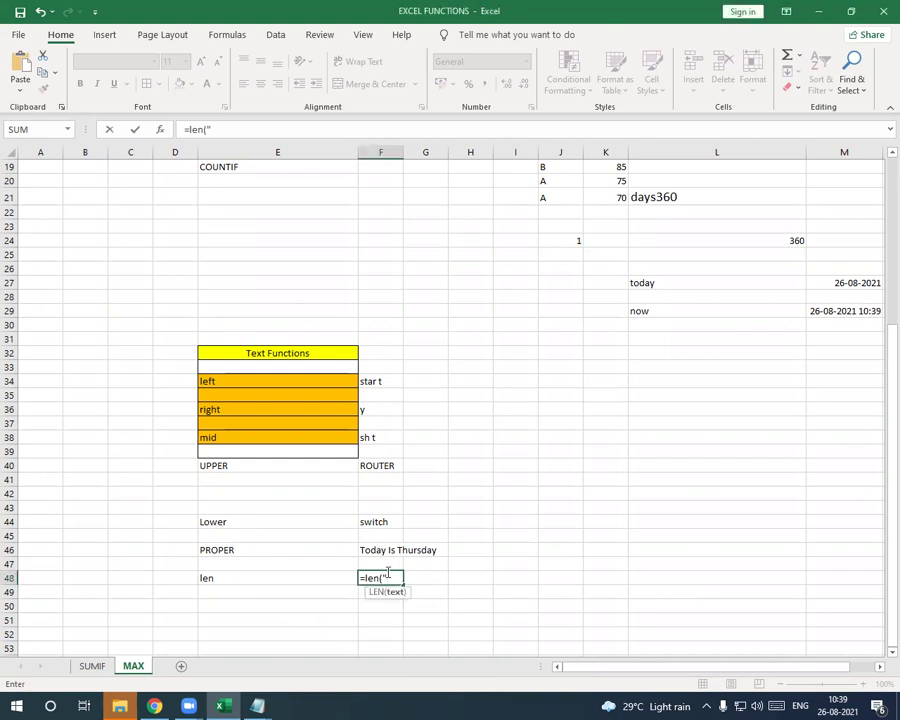
{"action": "type", "text": "T"}
{"action": "key", "text": "BackSpace"}
{"action": "type", "text": "Ind"}
{"action": "key", "text": "BackSpace"}
{"action": "key", "text": "BackSpace"}
{"action": "key", "text": "BackSpace"}
{"action": "type", "text": "Exam\")"}
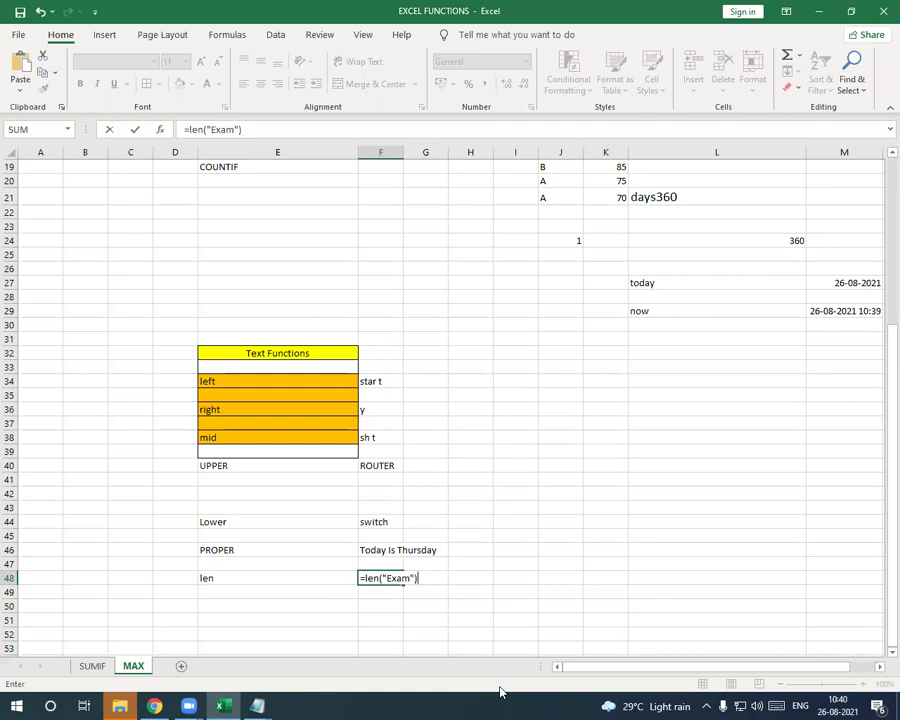
{"action": "key", "text": "Return"}
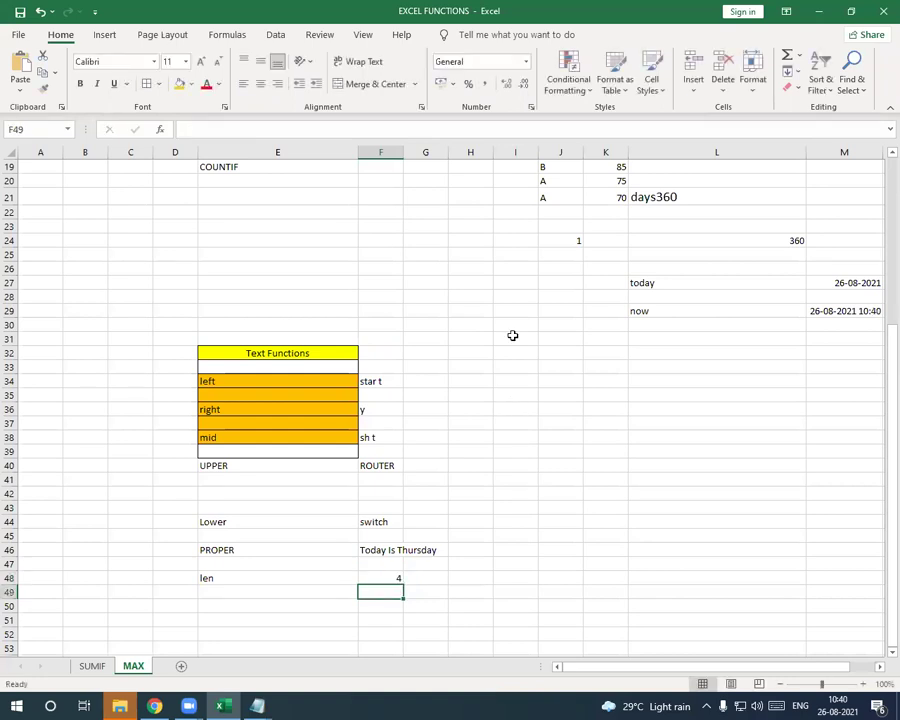
- Extend the text inside the LEN formula in cell F48 to " Internal Exam", with a leading space, and commit it
{"action": "left_click", "coordinate": [396, 580]}
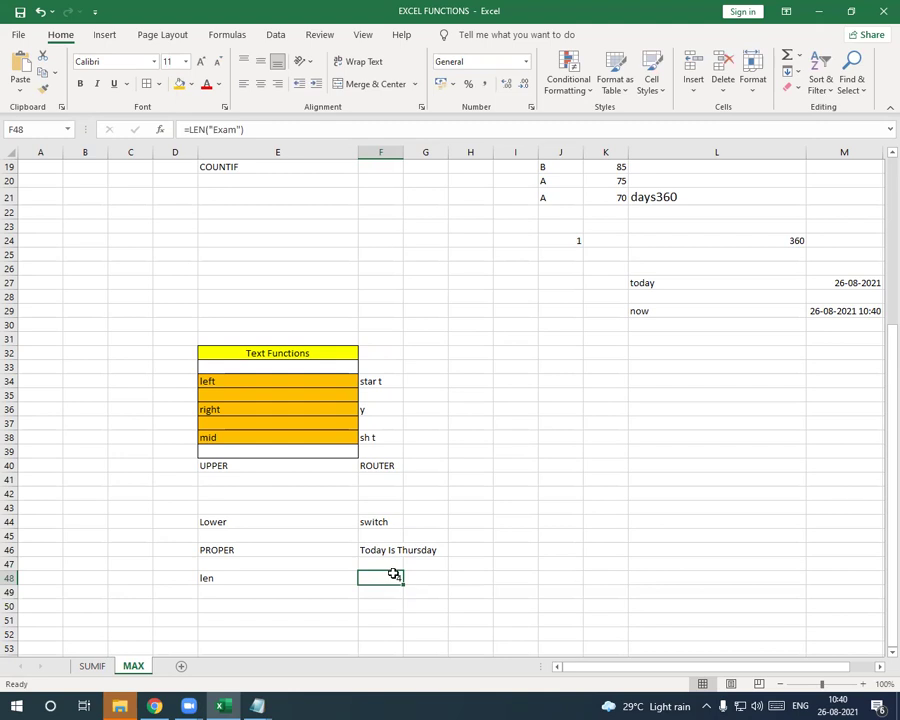
{"action": "double_click", "coordinate": [394, 575]}
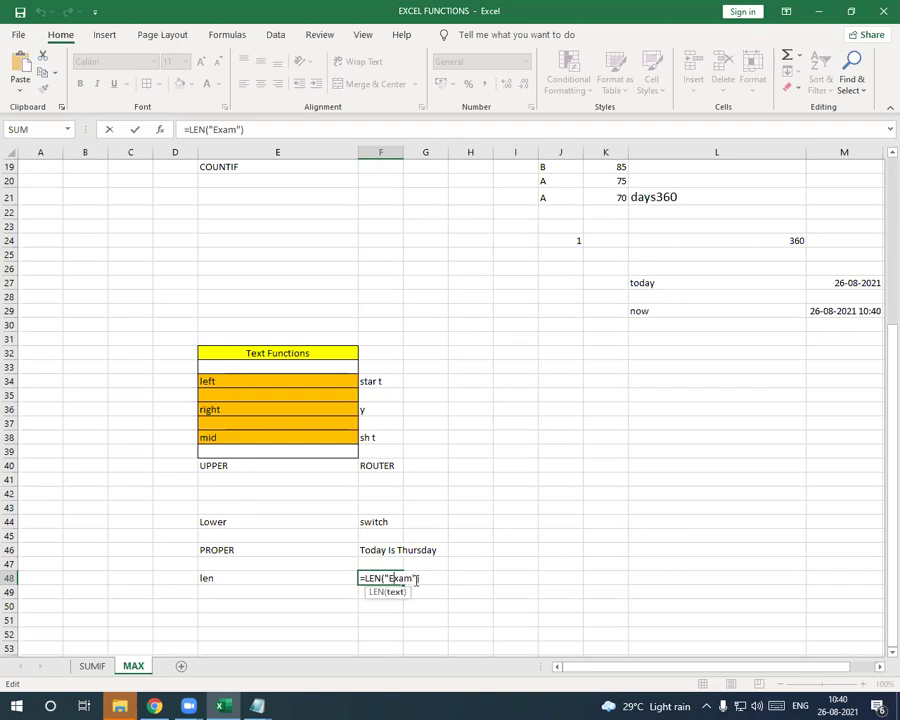
{"action": "left_click", "coordinate": [415, 578]}
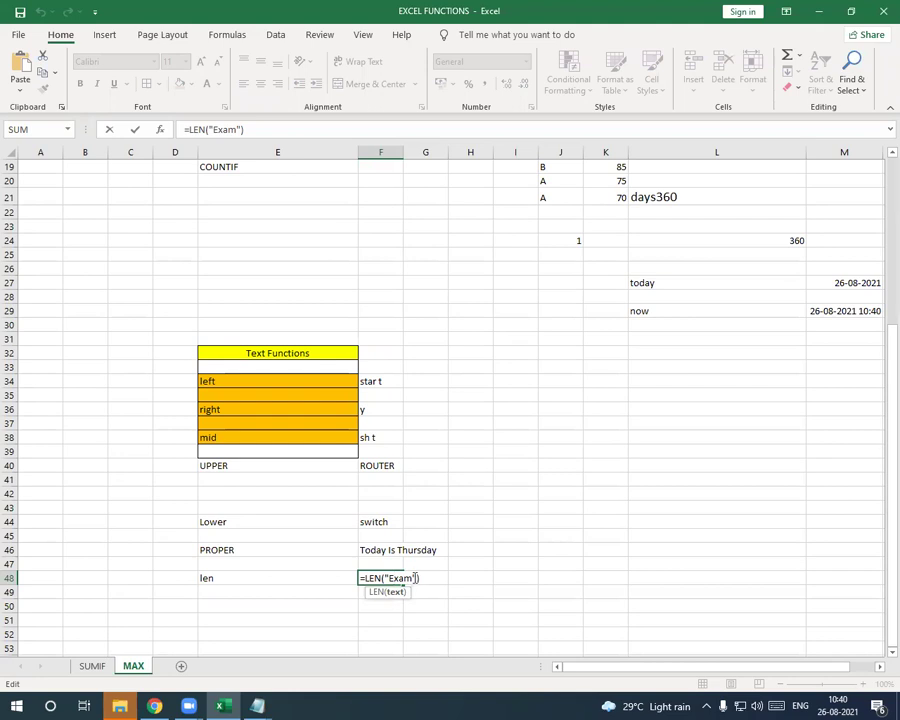
{"action": "left_click", "coordinate": [389, 578]}
{"action": "type", "text": "Inter"}
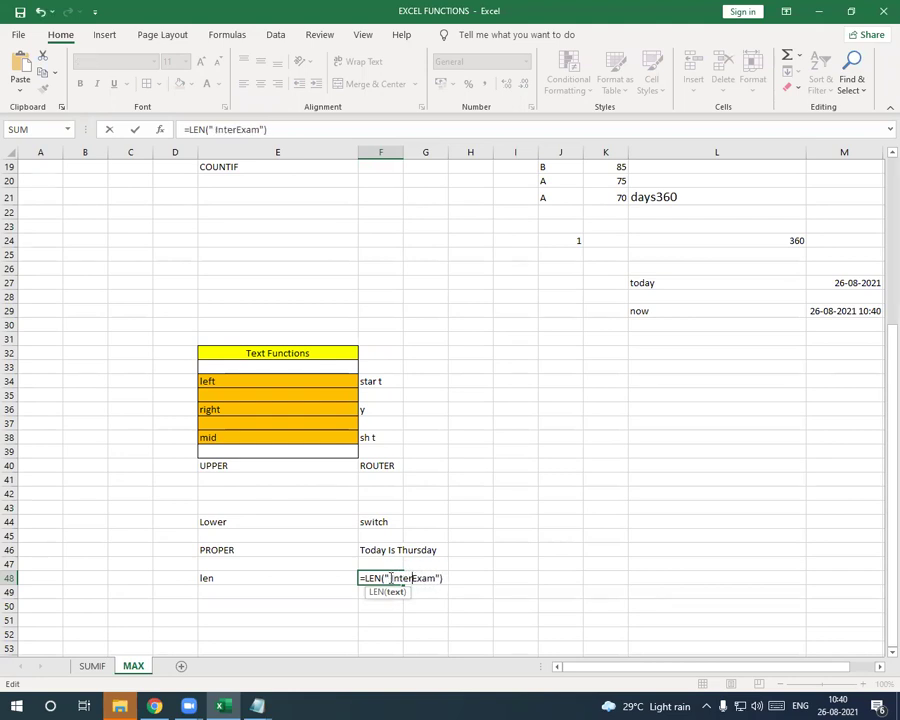
{"action": "type", "text": "nal"}
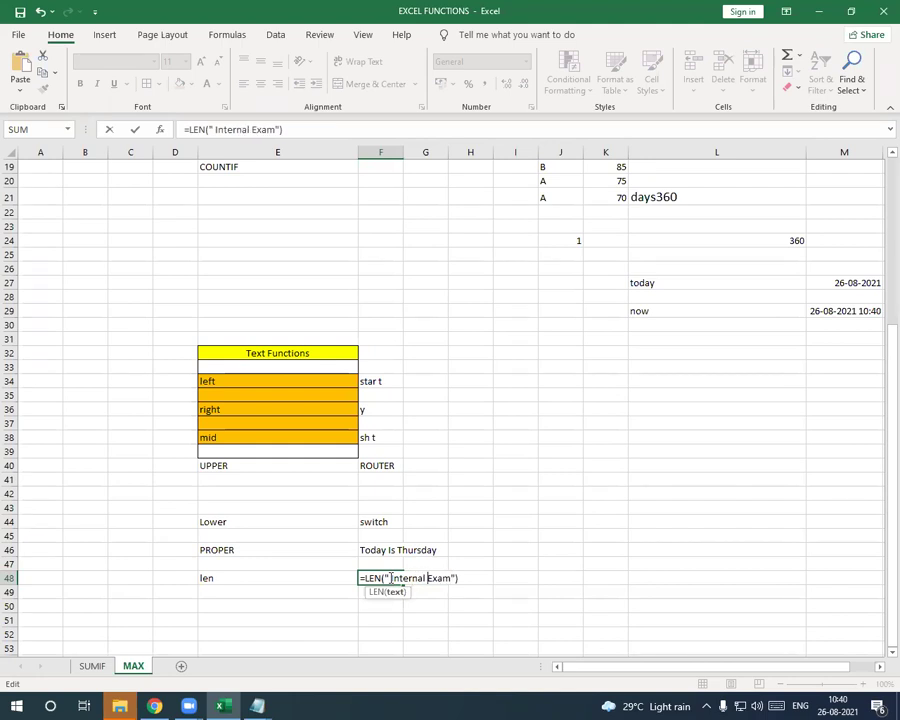
{"action": "key", "text": "Return"}
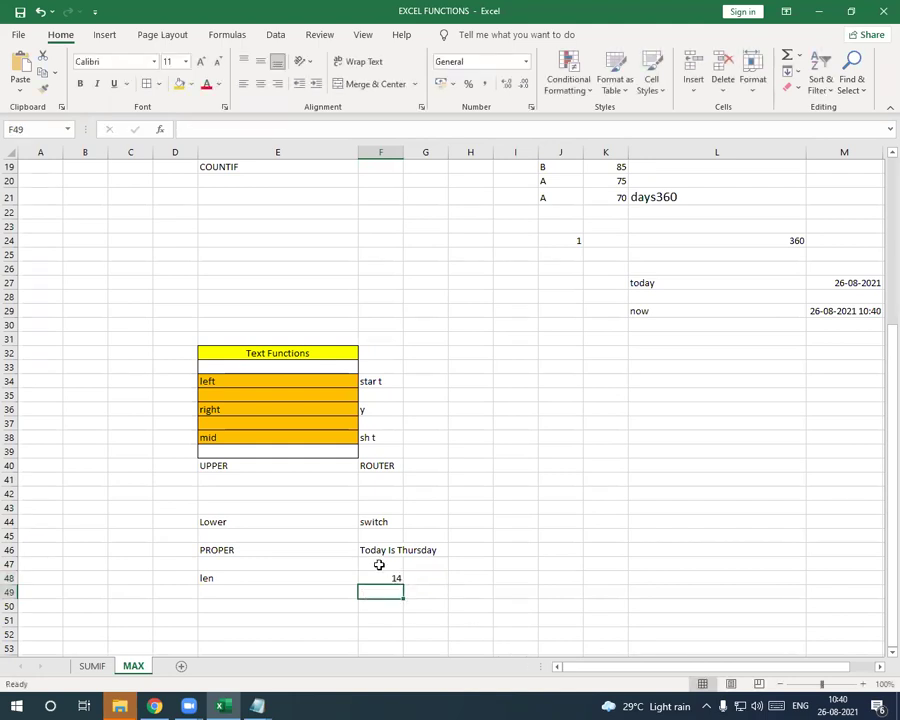
{"action": "left_click", "coordinate": [391, 580]}
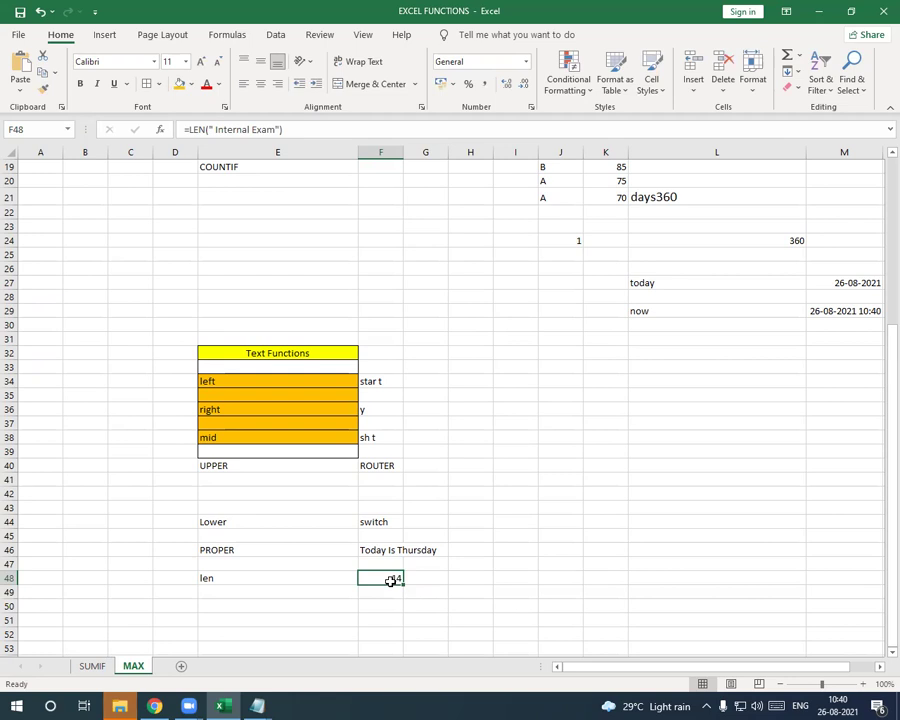
- Remove the leading space from the text inside the LEN formula in cell F48 and commit it
{"action": "double_click", "coordinate": [391, 580]}
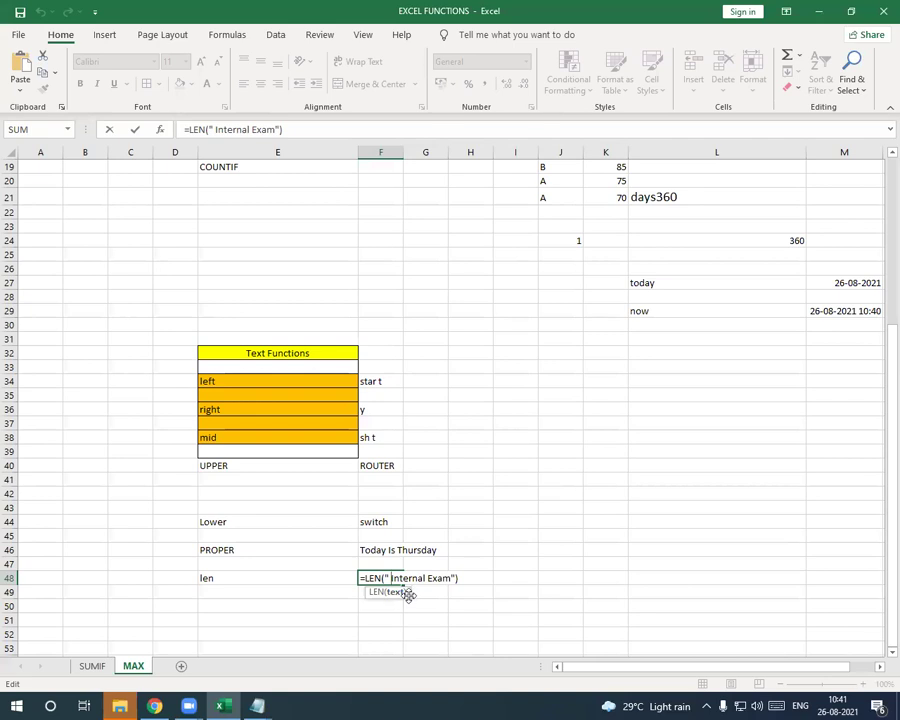
{"action": "key", "text": "BackSpace"}
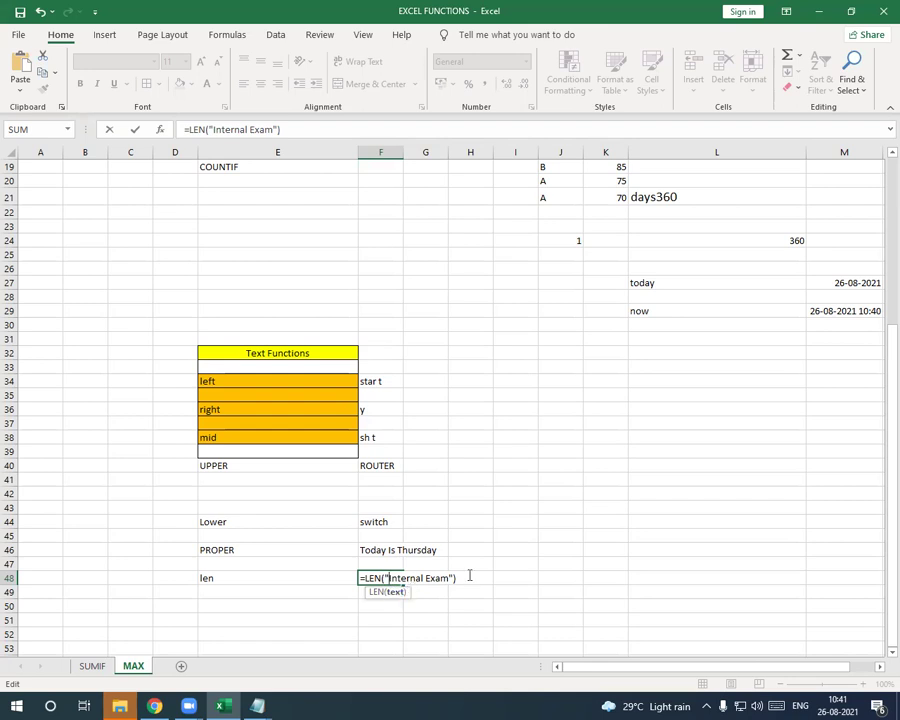
{"action": "key", "text": "Return"}
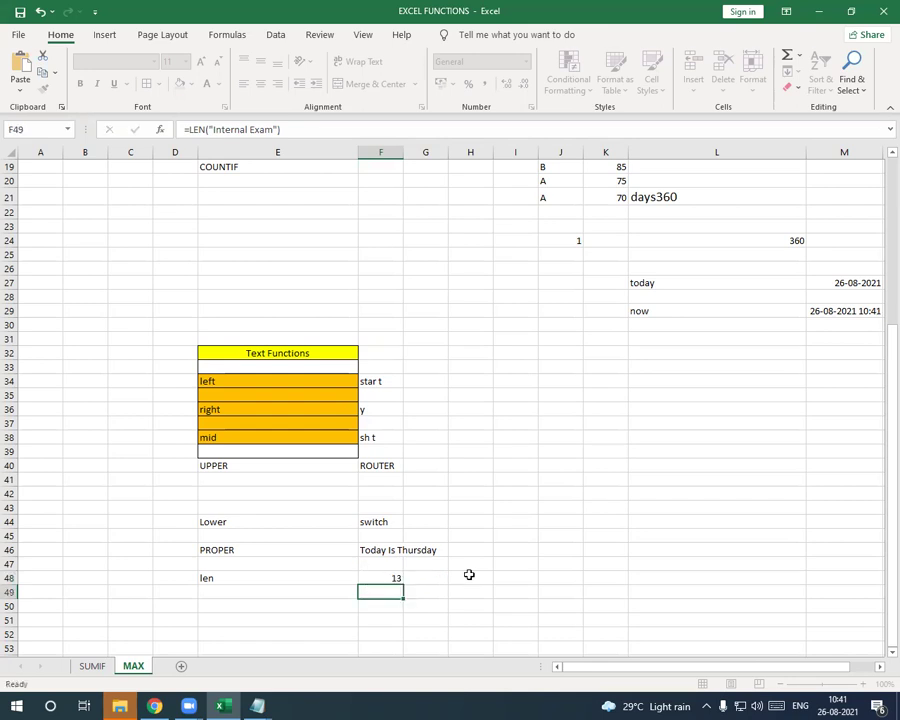
- Remove the space between Internal and Exam in cell F48's LEN formula, commit it, and recheck the formula
{"action": "double_click", "coordinate": [392, 577]}
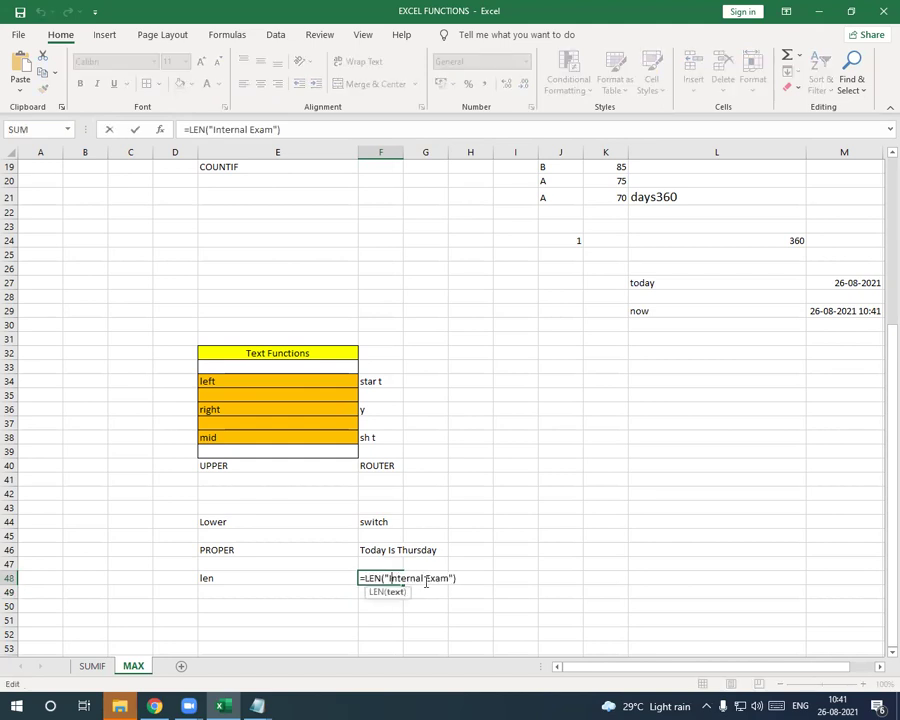
{"action": "left_click", "coordinate": [425, 580]}
{"action": "key", "text": "BackSpace"}
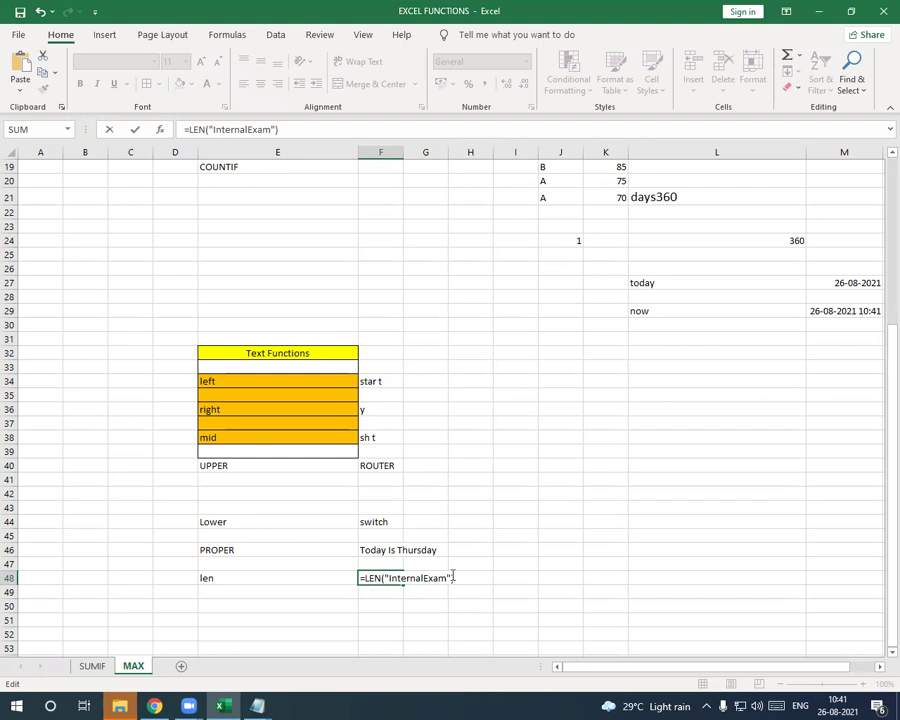
{"action": "key", "text": "Return"}
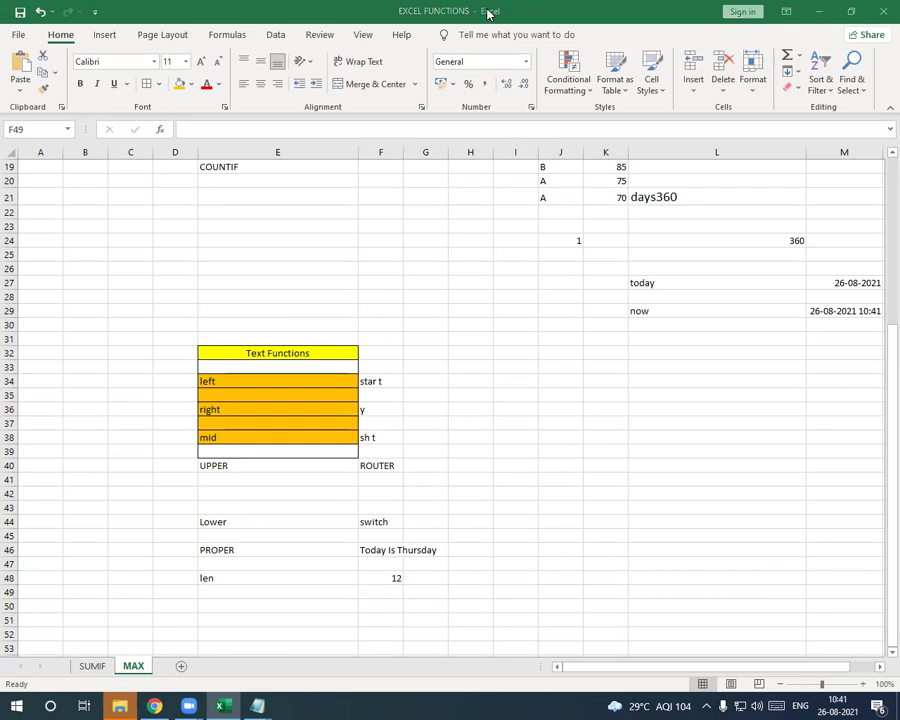
{"action": "left_click", "coordinate": [376, 578]}
{"action": "double_click", "coordinate": [376, 578]}
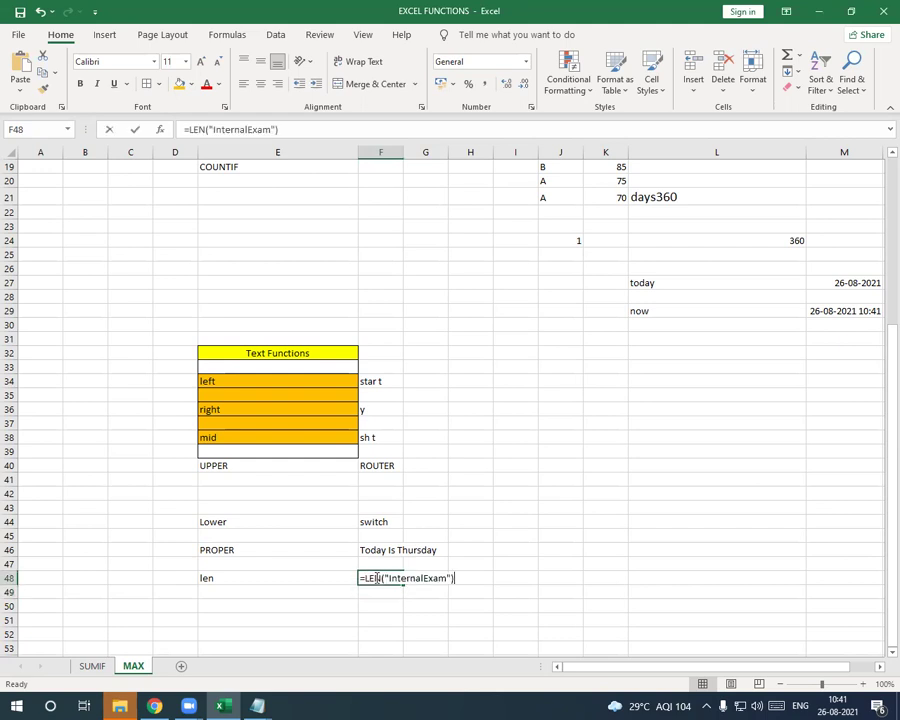
{"action": "left_click", "coordinate": [446, 608]}
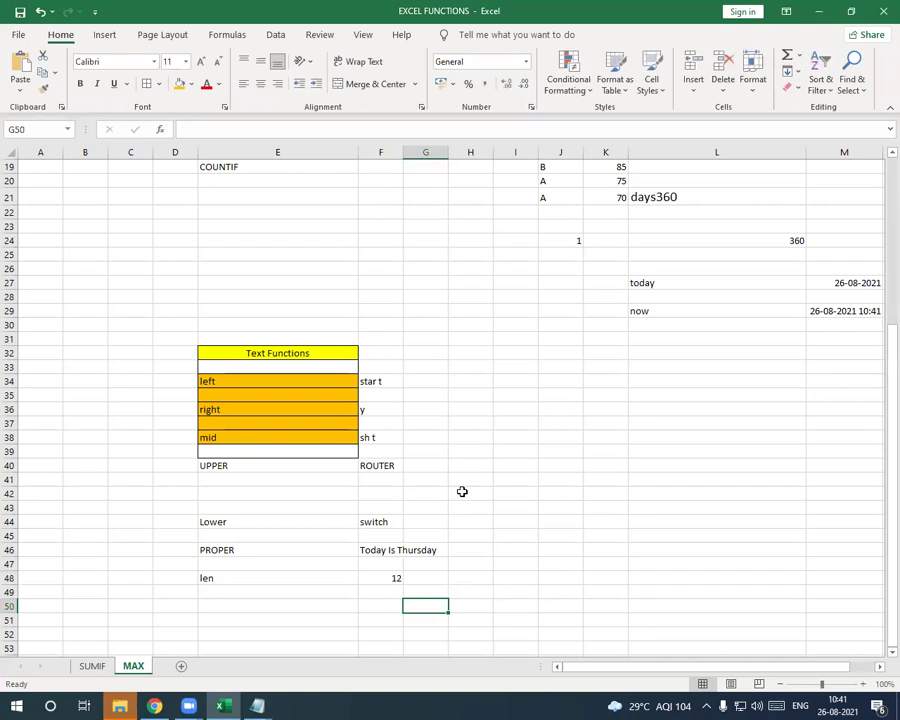
- Enter the label trim in cell E50, two rows below the len label
{"action": "left_click", "coordinate": [217, 609]}
{"action": "type", "text": "trim,"}
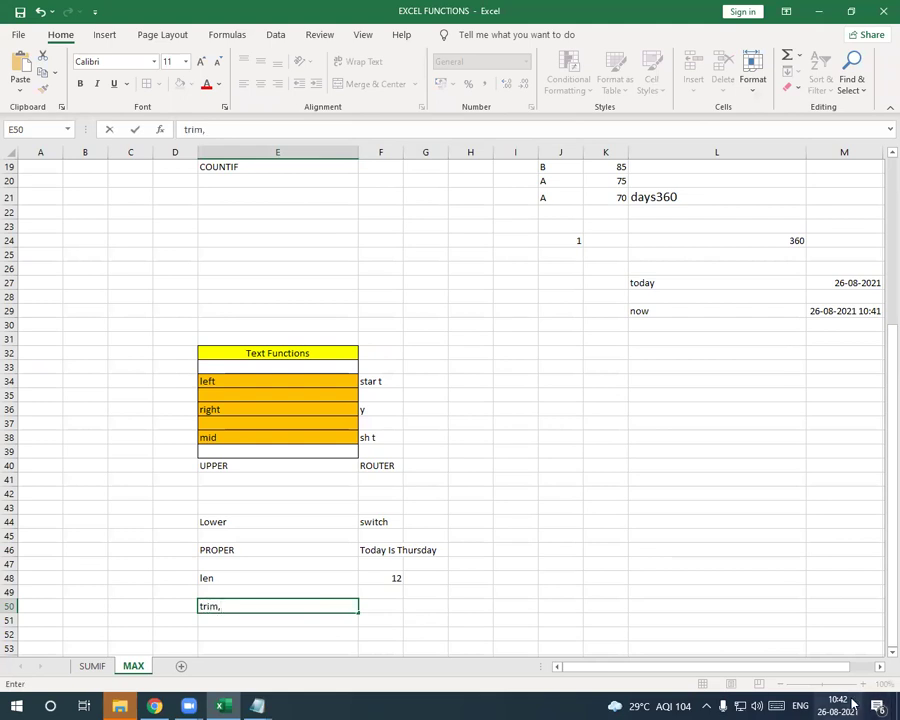
{"action": "key", "text": "BackSpace"}
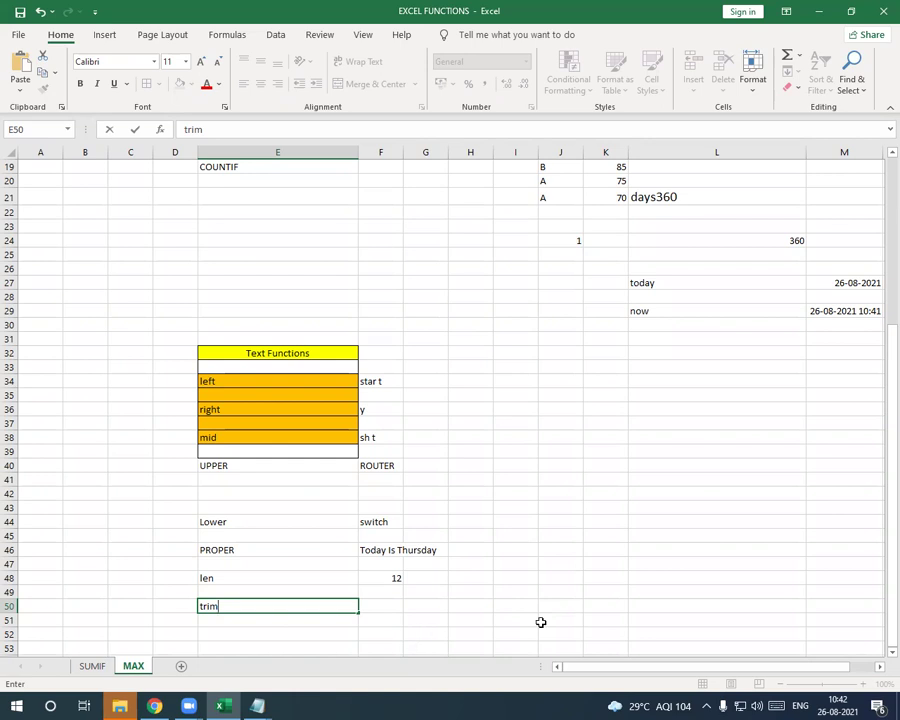
- Enter a TRIM formula in cell F50 on the text "Today is Thursday", with several extra spaces between the words
{"action": "left_click", "coordinate": [405, 606]}
{"action": "left_click", "coordinate": [401, 607]}
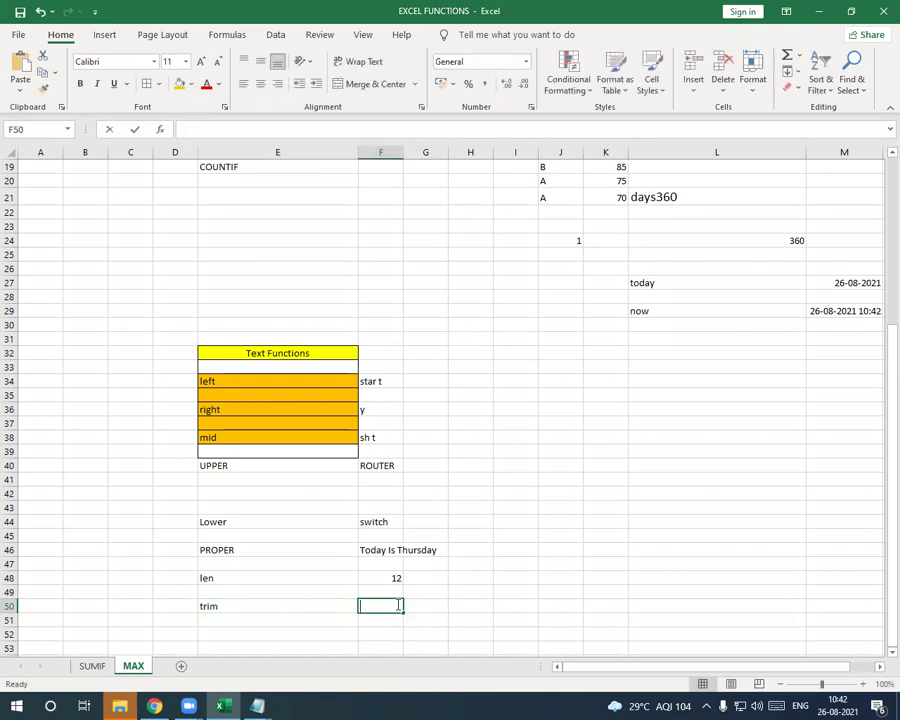
{"action": "double_click", "coordinate": [399, 606]}
{"action": "type", "text": "=trim"}
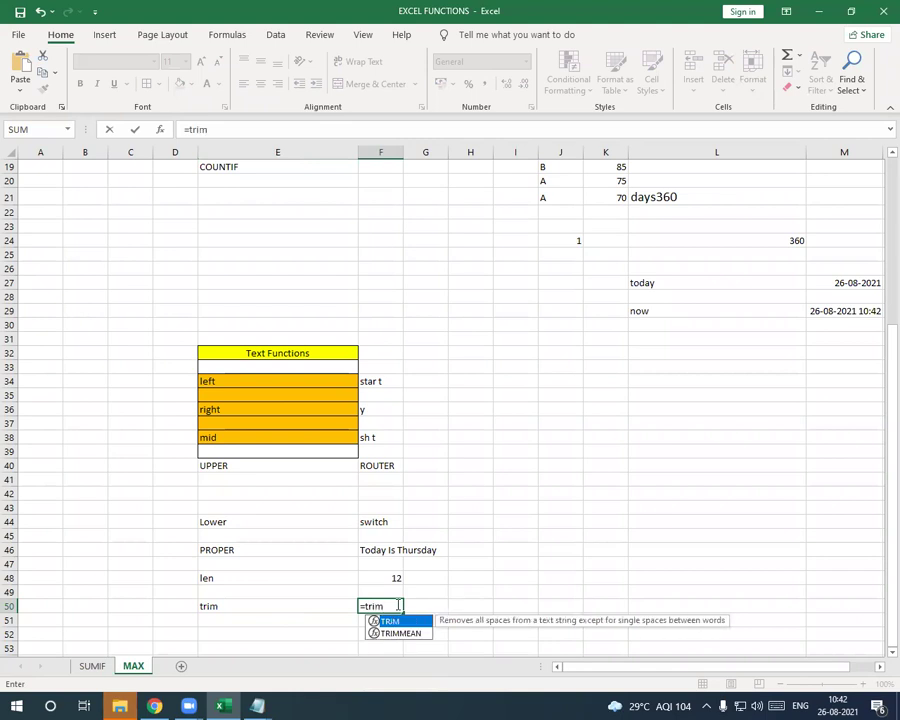
{"action": "type", "text": "("}
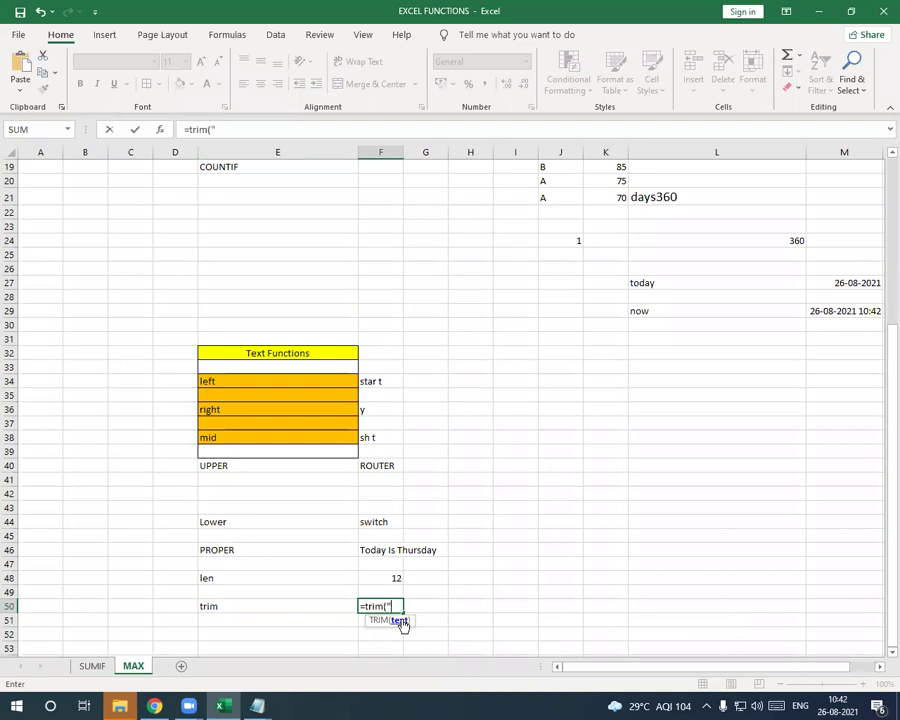
{"action": "key", "text": "BackSpace"}
{"action": "key", "text": "BackSpace"}
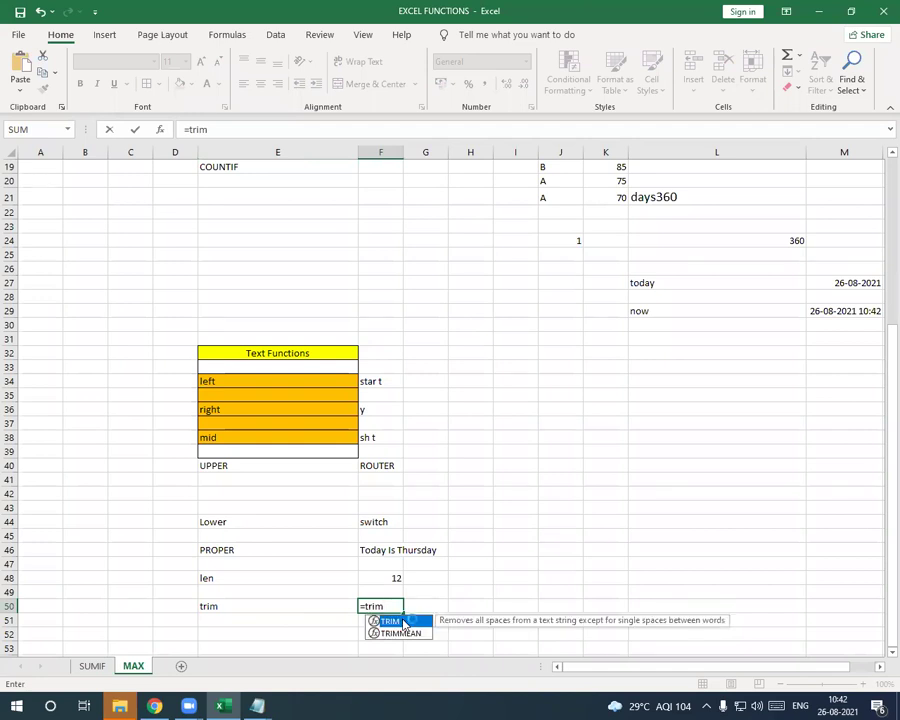
{"action": "type", "text": "("}
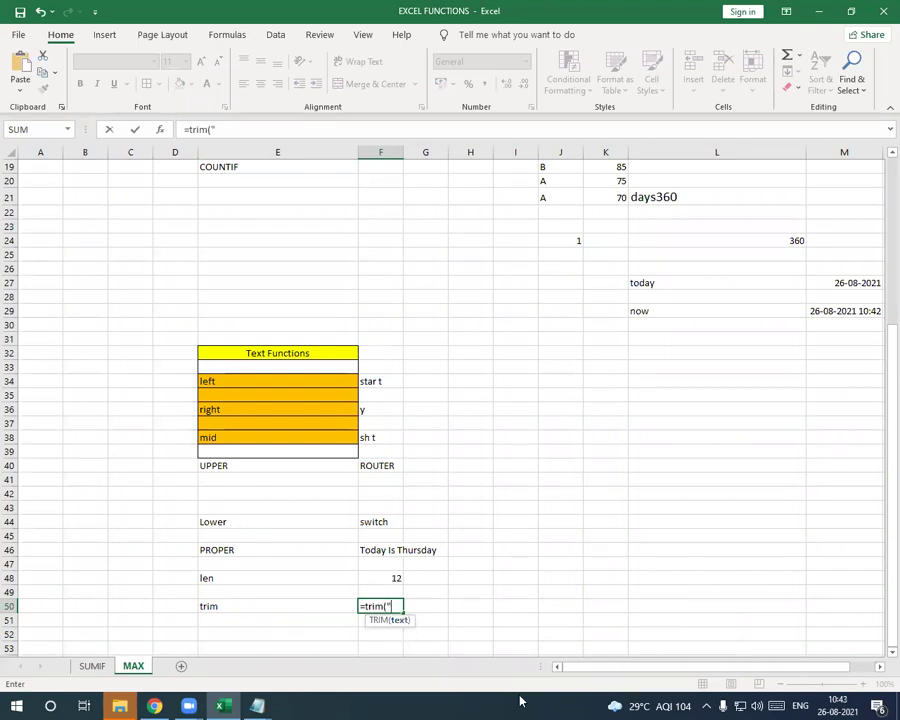
{"action": "type", "text": "\"Today"}
{"action": "type", "text": "is         Thu"}
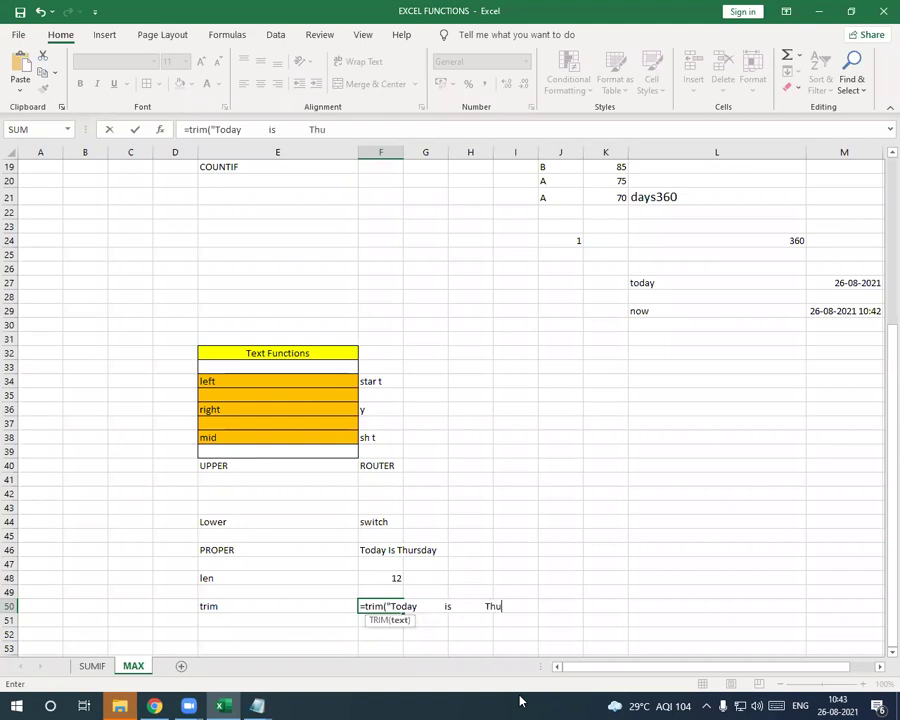
{"action": "type", "text": "rsday\")"}
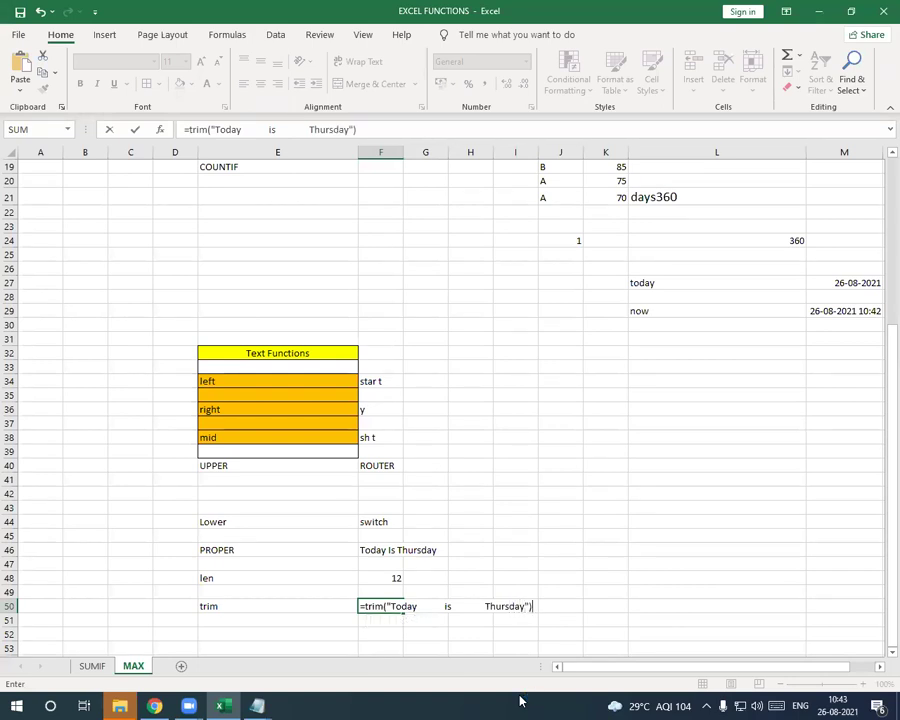
{"action": "key", "text": "Return"}
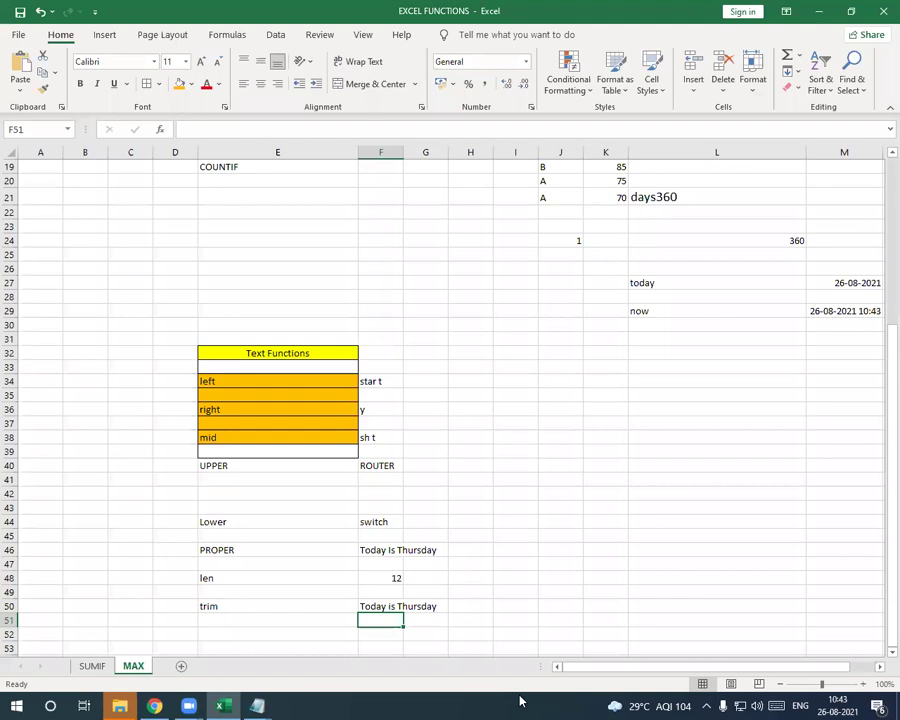
- Review the spacing inside the TRIM formula in cell F50 against its displayed text
{"action": "double_click", "coordinate": [380, 607]}
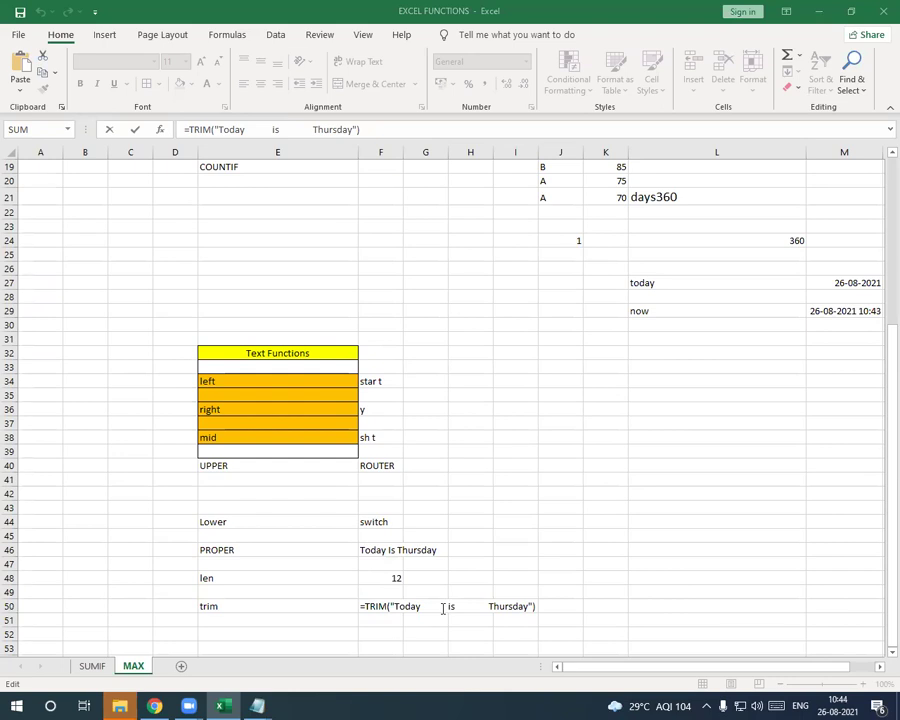
{"action": "key", "text": "Left"}
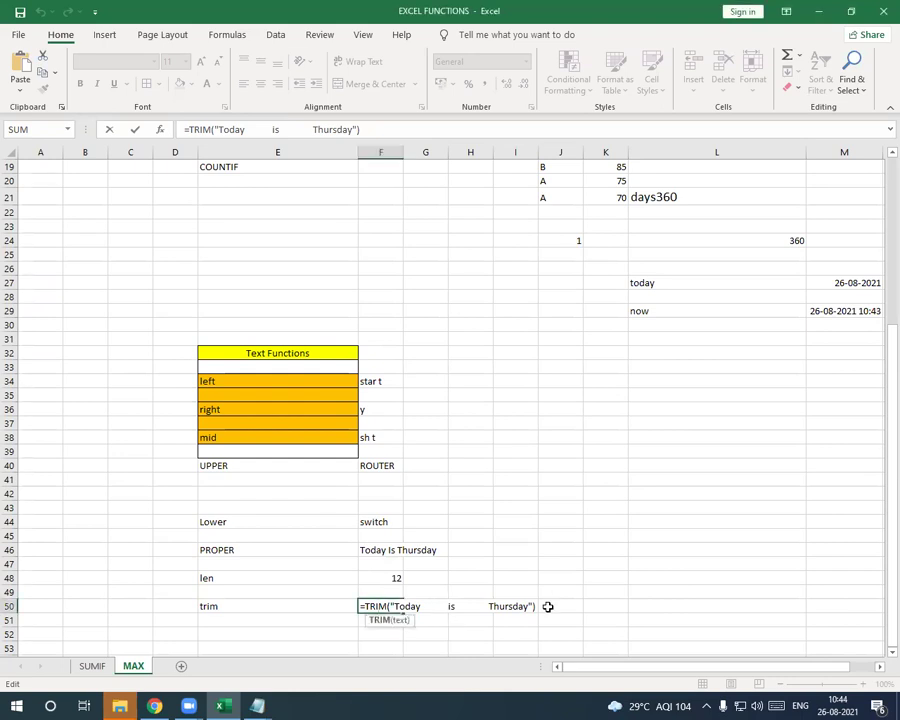
{"action": "left_click", "coordinate": [547, 606]}
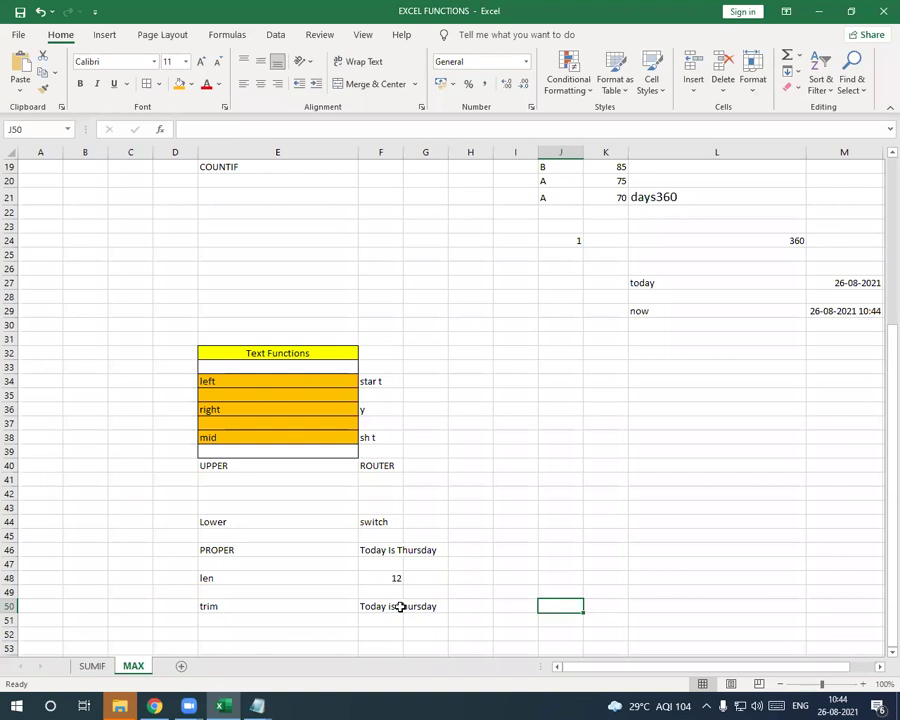
{"action": "left_click", "coordinate": [400, 607]}
{"action": "left_click", "coordinate": [386, 632]}
{"action": "scroll", "coordinate": [430, 615], "scroll_direction": "down", "scroll_amount": 1}
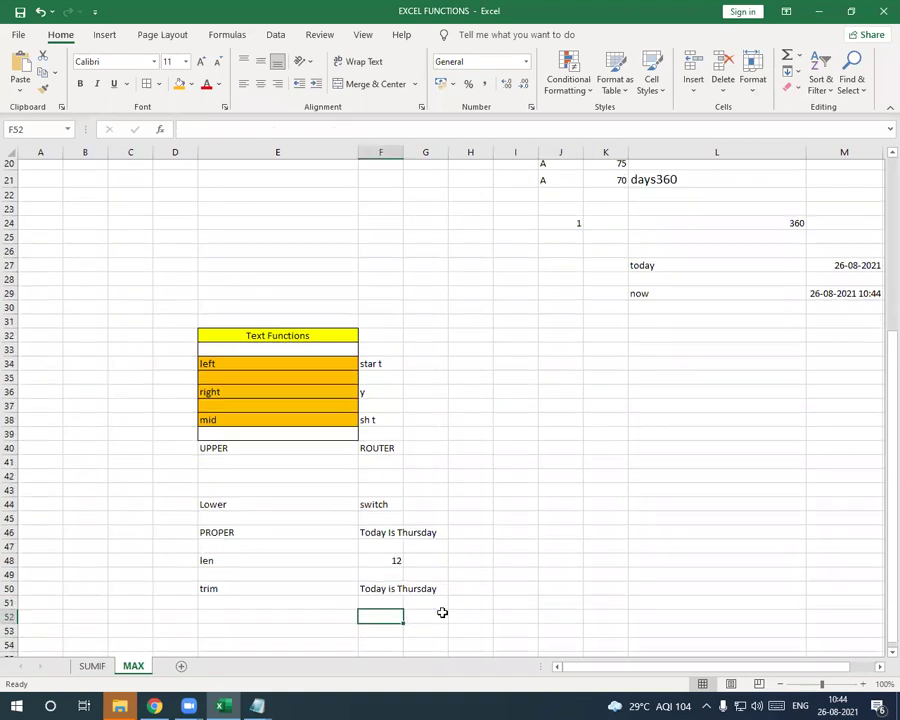
{"action": "scroll", "coordinate": [435, 590], "scroll_direction": "down", "scroll_amount": 1}
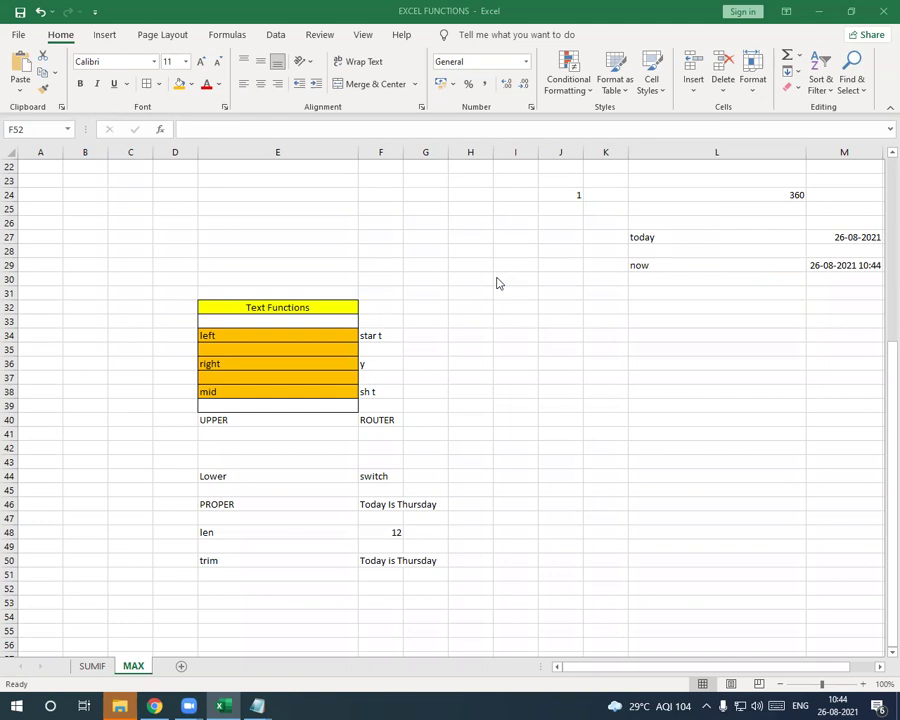
- Add a new worksheet and enter the heading Logical Function in cell E5
{"action": "left_click", "coordinate": [181, 667]}
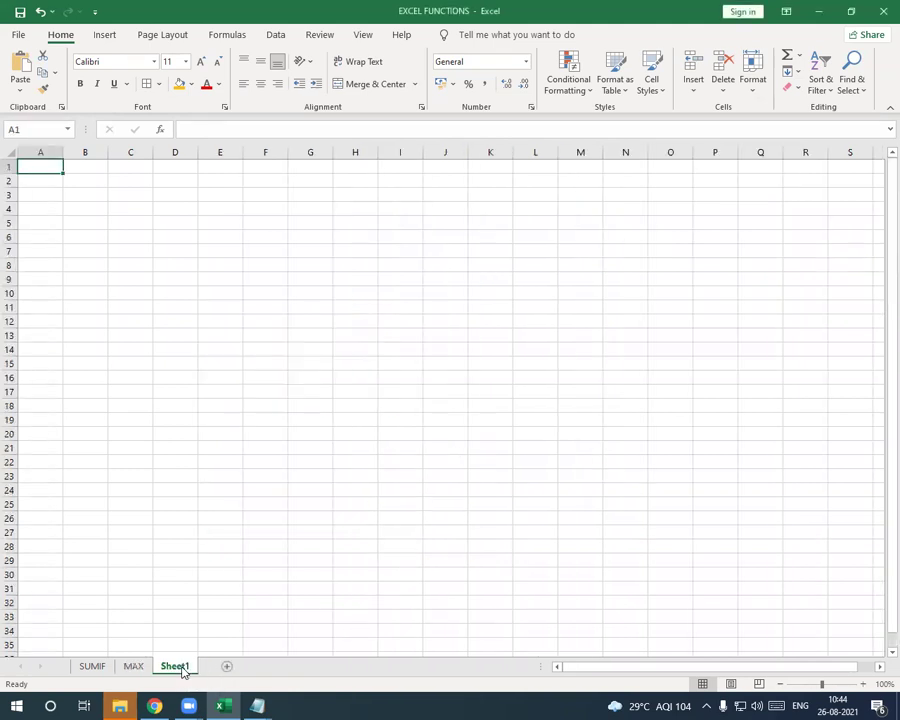
{"action": "left_click", "coordinate": [224, 223]}
{"action": "type", "text": "L"}
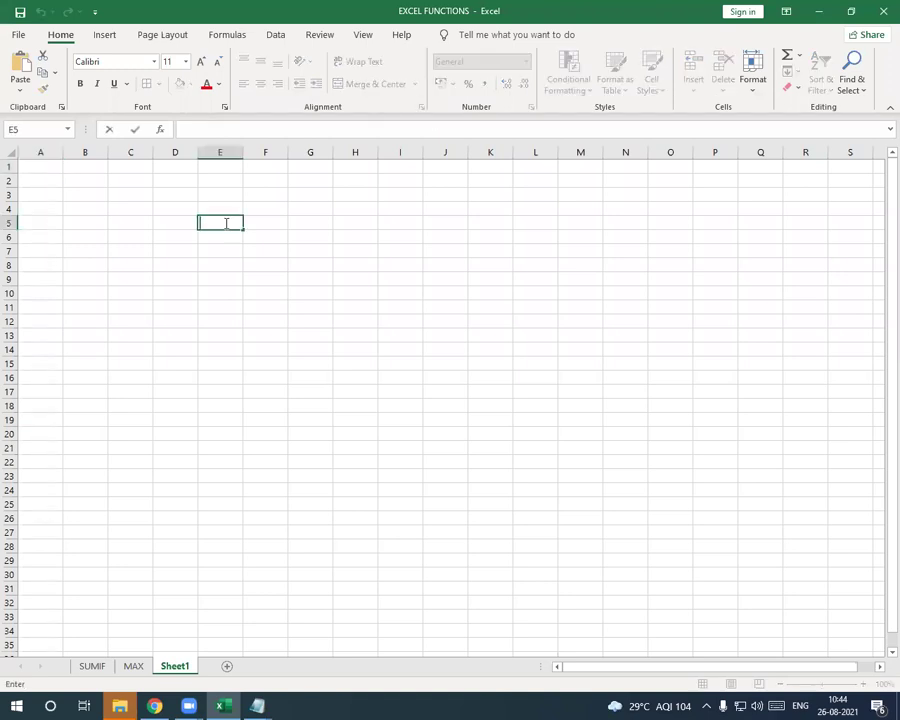
{"action": "type", "text": "ogical"}
{"action": "scroll", "coordinate": [602, 436], "scroll_direction": "down", "scroll_amount": 5}
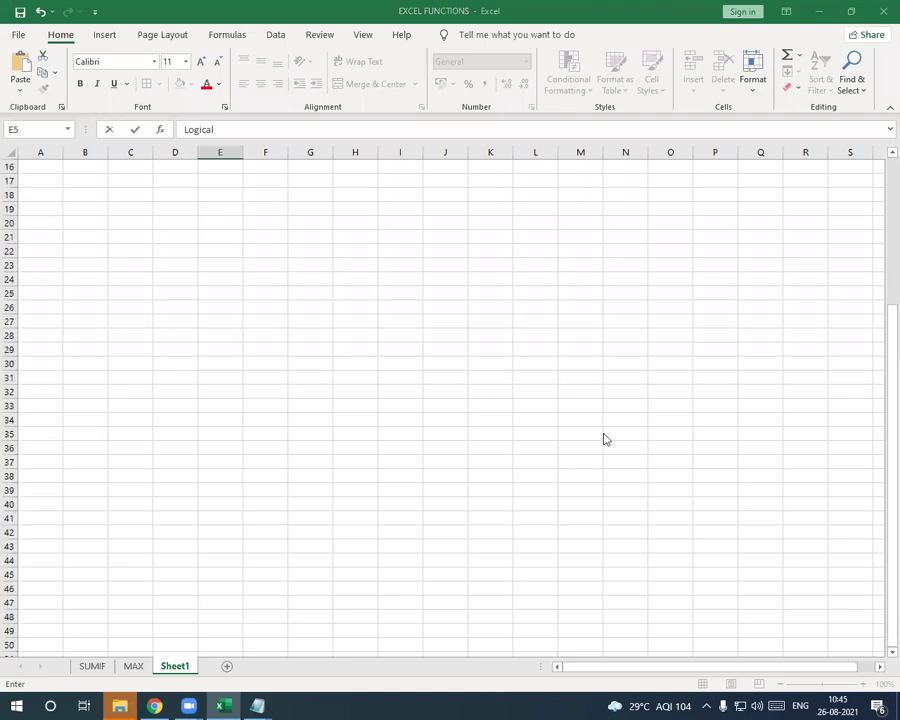
{"action": "scroll", "coordinate": [282, 355], "scroll_direction": "up", "scroll_amount": 5}
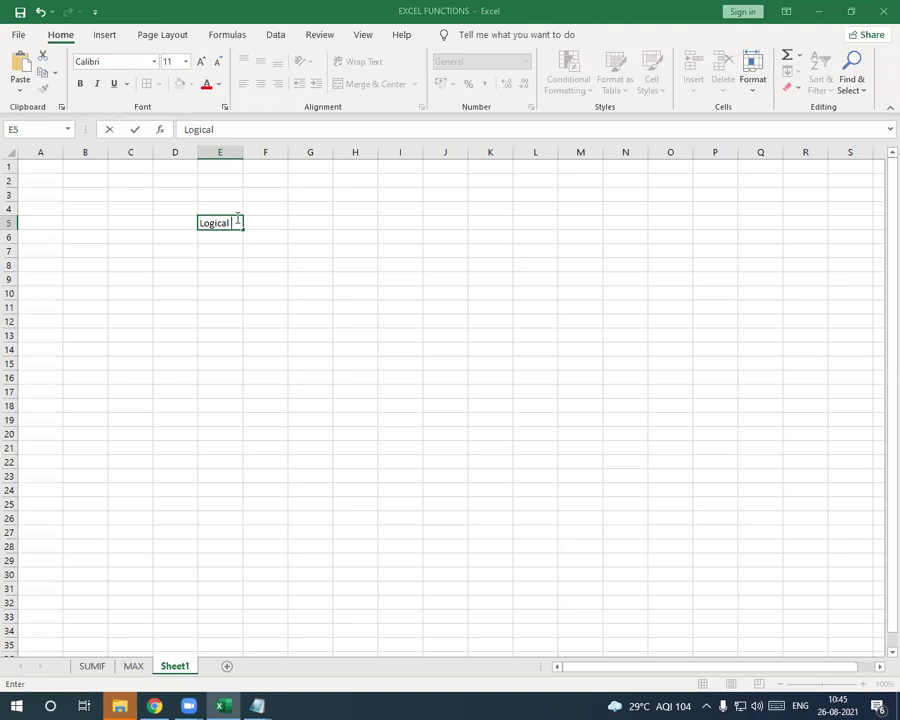
{"action": "left_click", "coordinate": [223, 277]}
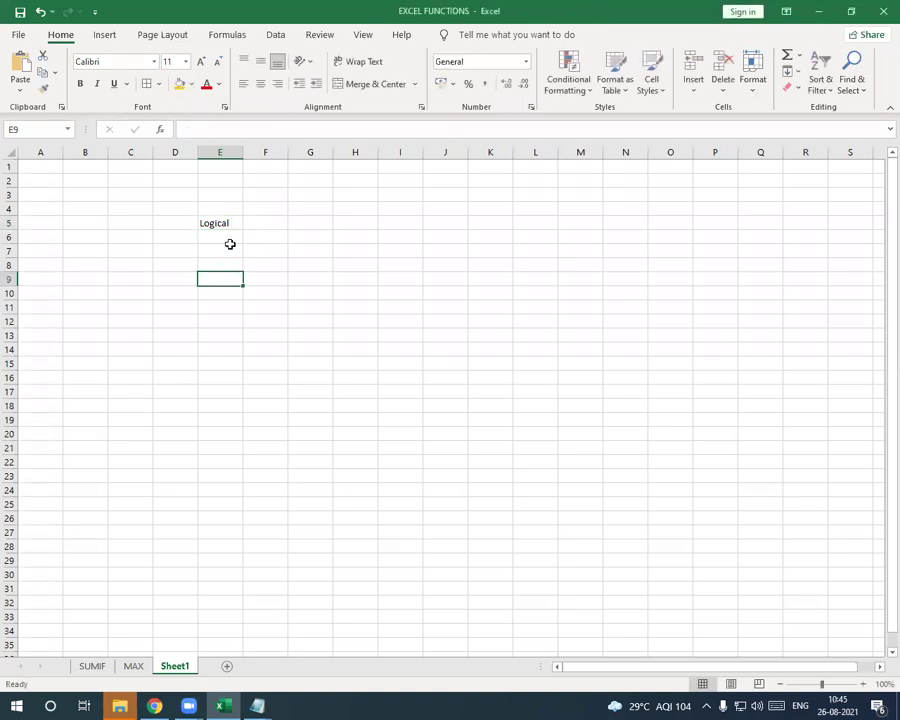
{"action": "double_click", "coordinate": [233, 221]}
{"action": "type", "text": "F"}
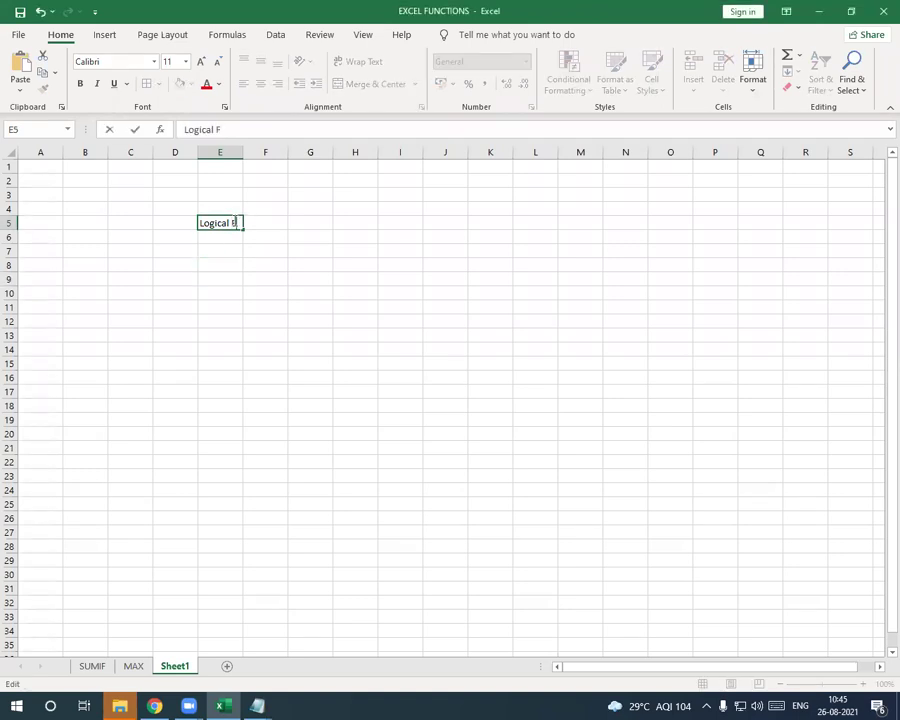
{"action": "type", "text": "unct"}
{"action": "type", "text": "ion"}
{"action": "left_click", "coordinate": [262, 262]}
- Format the Logical Function heading in E5 with wrapped text and an orange fill, widening column E to fit it on one line
{"action": "left_click", "coordinate": [236, 223]}
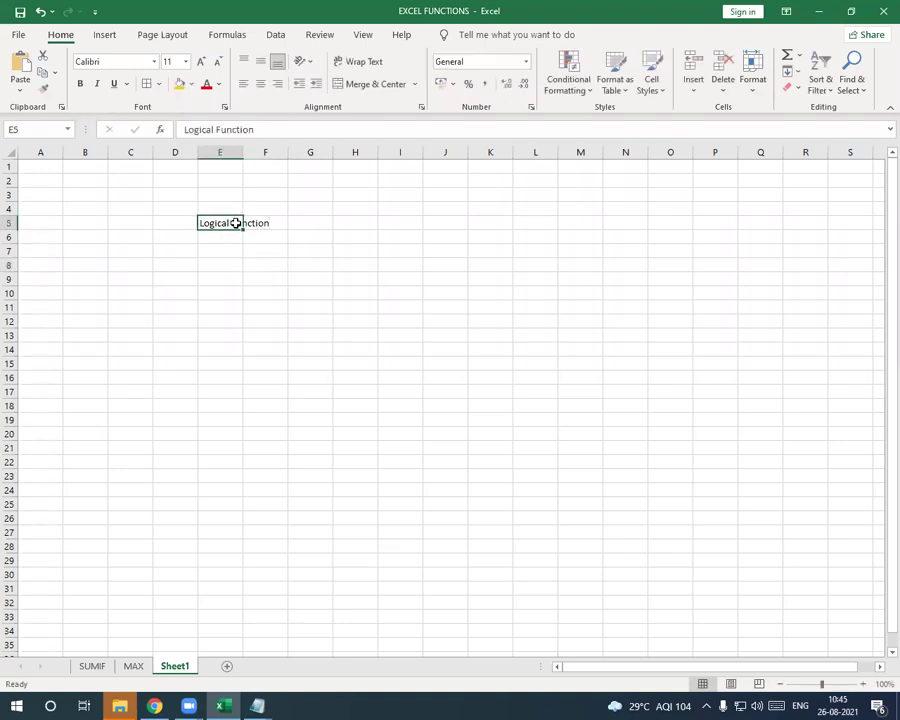
{"action": "left_click", "coordinate": [283, 91]}
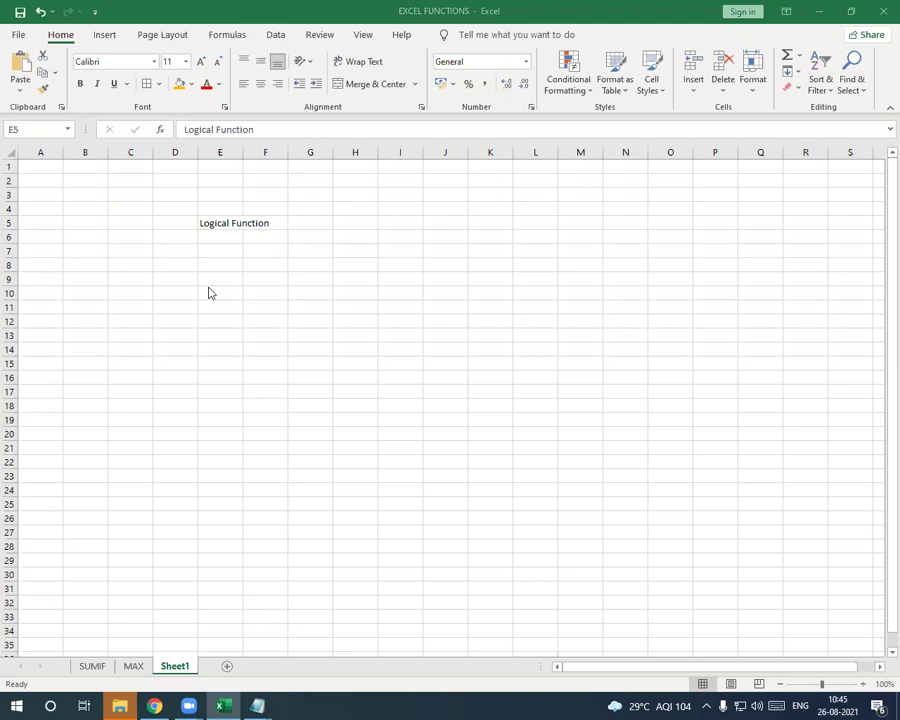
{"action": "left_click", "coordinate": [209, 247]}
{"action": "left_click", "coordinate": [254, 278]}
{"action": "left_click", "coordinate": [221, 220]}
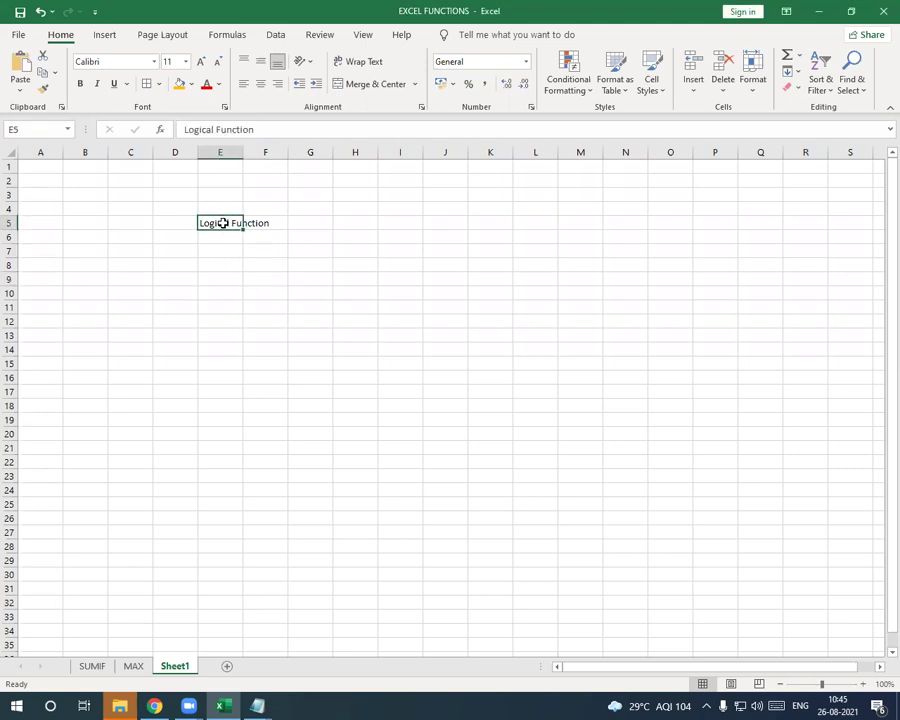
{"action": "left_click", "coordinate": [359, 62]}
{"action": "left_click_drag", "start_coordinate": [243, 152], "coordinate": [355, 158]}
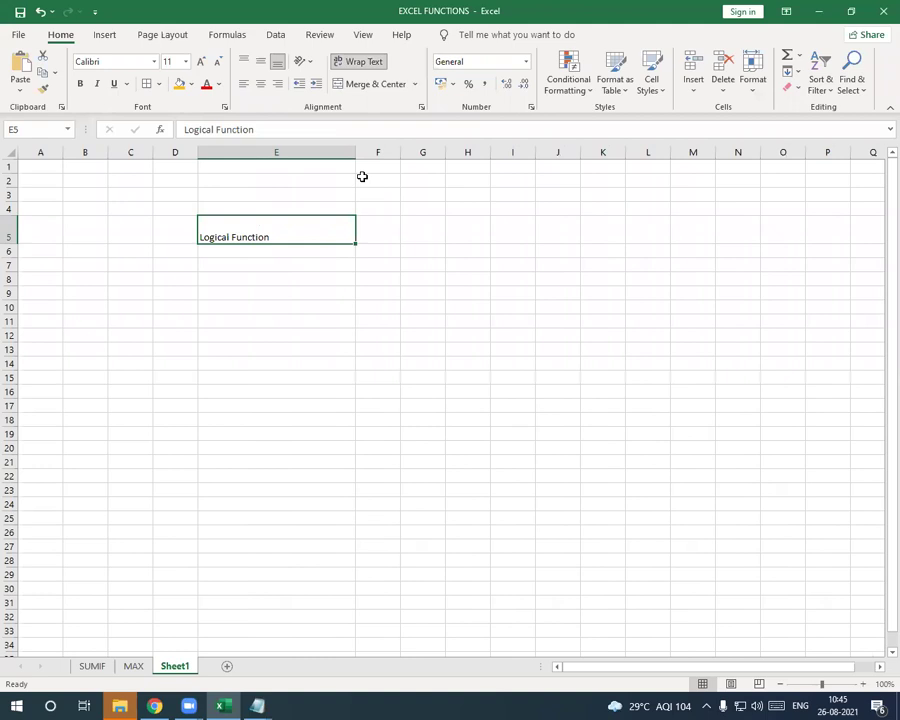
{"action": "left_click", "coordinate": [180, 84]}
{"action": "left_click", "coordinate": [241, 364]}
- Enter the function labels IF in cell E8 and AND in cell E9, below the Logical Function heading
{"action": "left_click", "coordinate": [232, 277]}
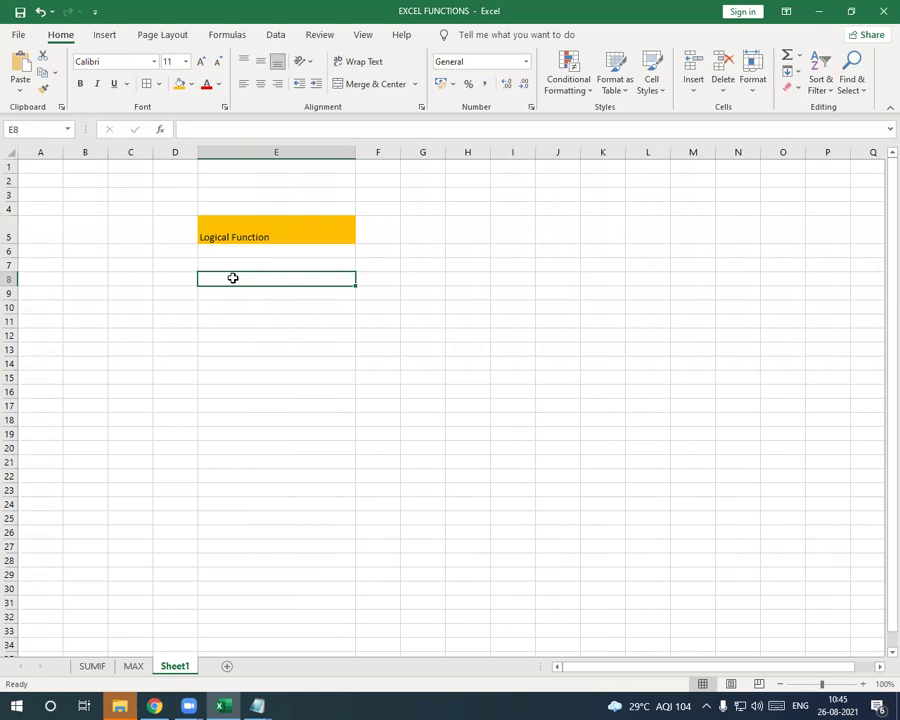
{"action": "type", "text": "IDF"}
{"action": "key", "text": "BackSpace"}
{"action": "key", "text": "BackSpace"}
{"action": "type", "text": "F"}
{"action": "key", "text": "Return"}
{"action": "type", "text": "AND"}
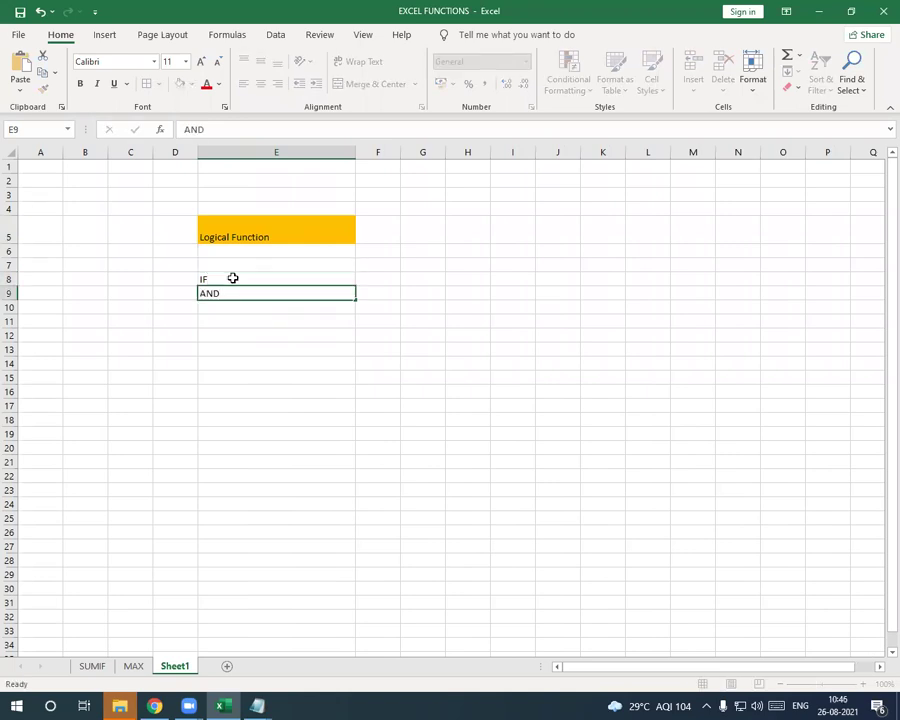
- Enter the function label OR in cell E10, below AND
{"action": "key", "text": "Return"}
{"action": "type", "text": "OR"}
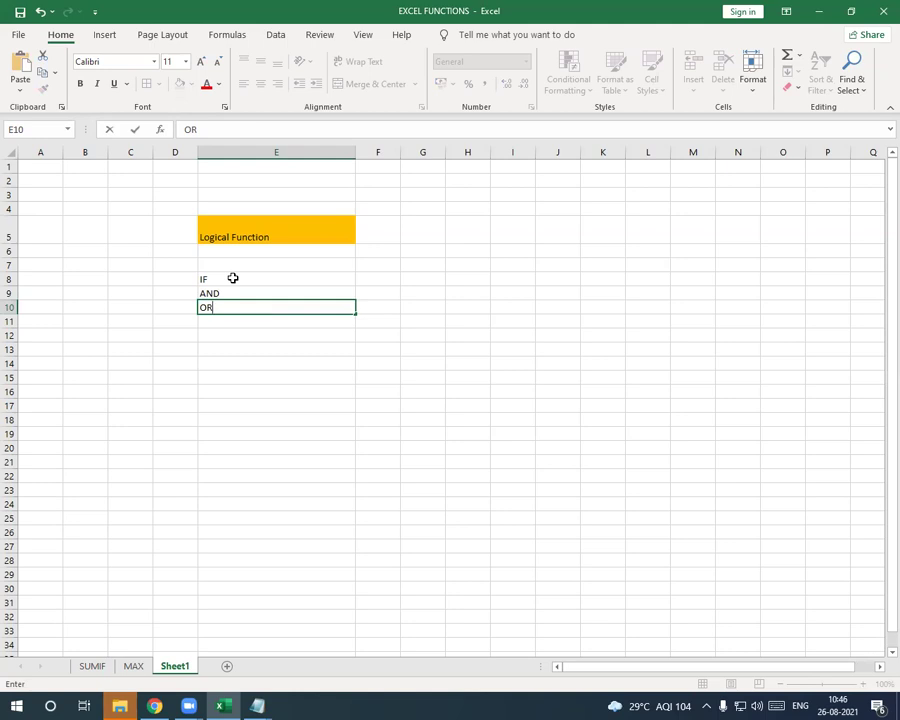
{"action": "left_click", "coordinate": [237, 277]}
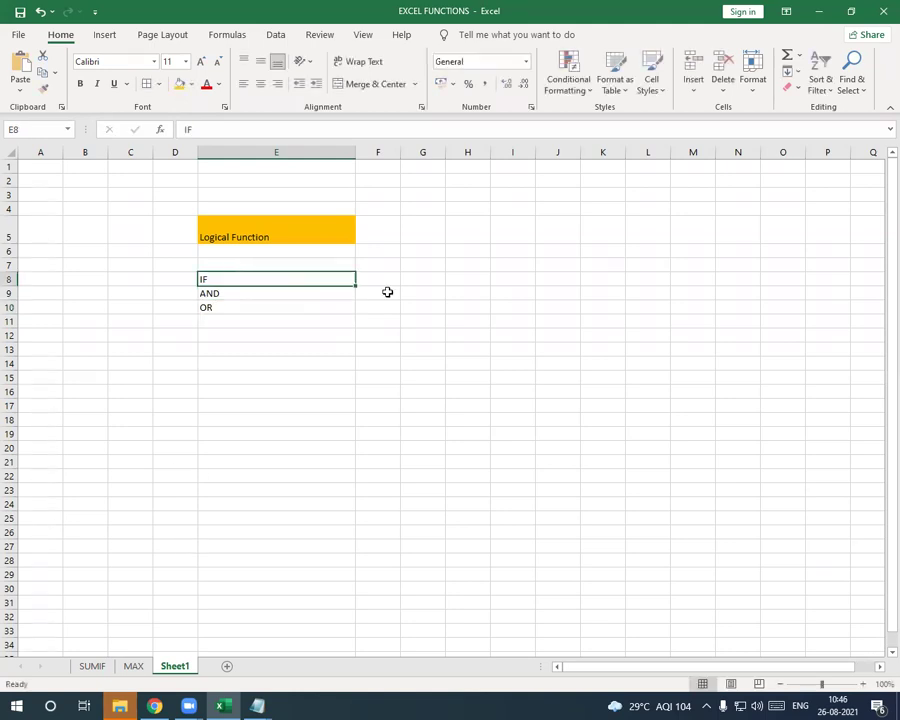
{"action": "left_click", "coordinate": [396, 280]}
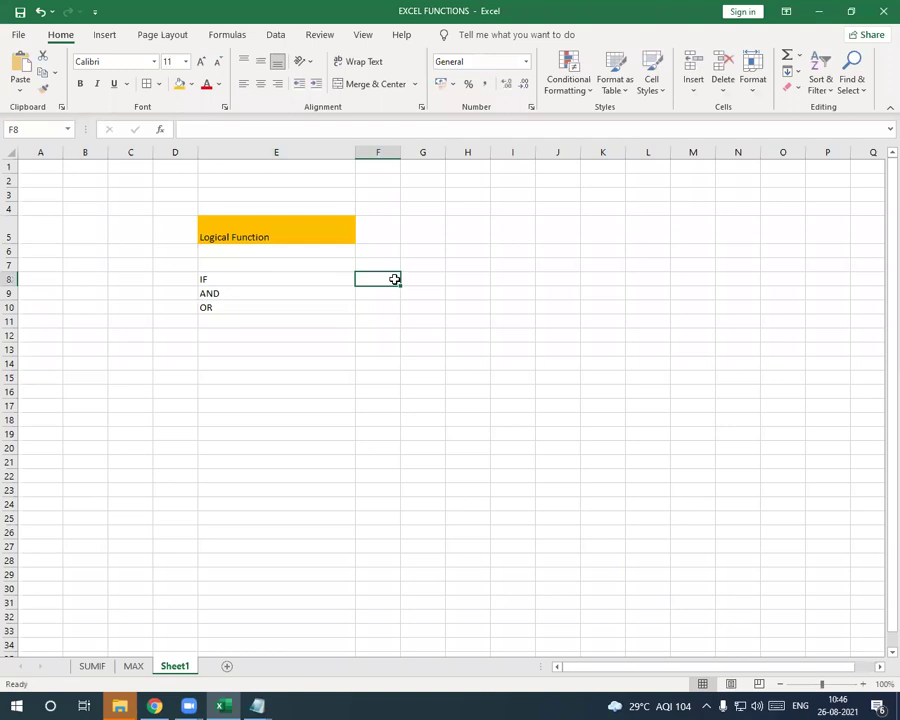
{"action": "left_click", "coordinate": [294, 276]}
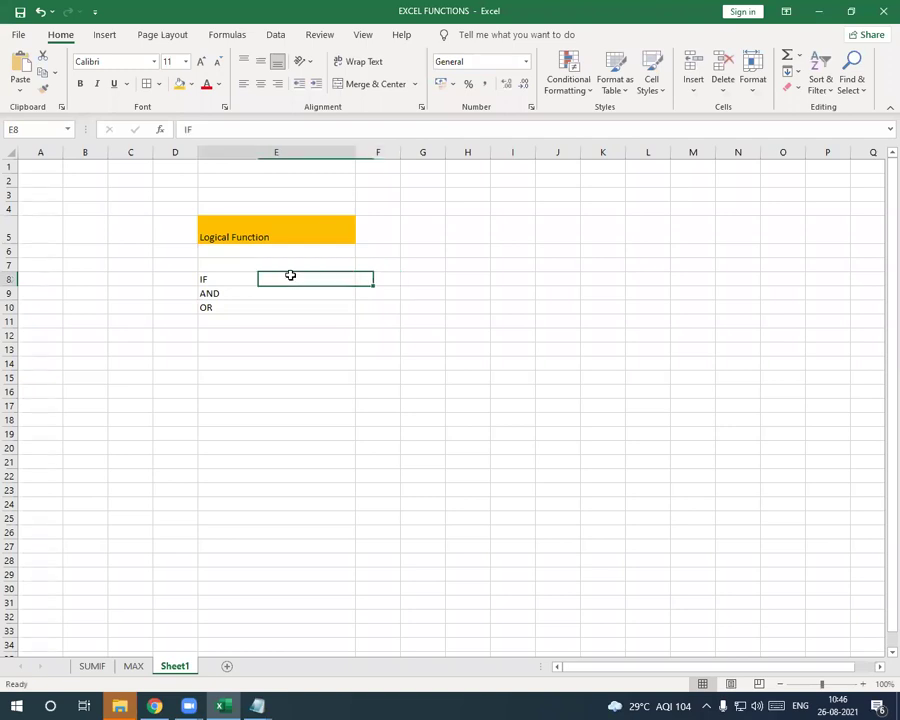
{"action": "left_click", "coordinate": [372, 276]}
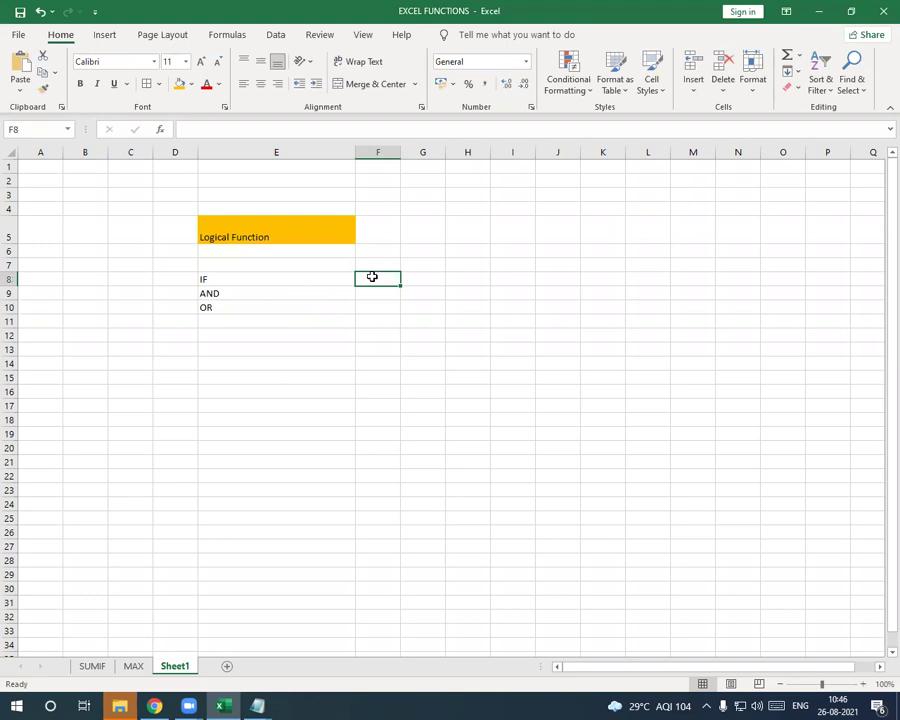
{"action": "left_click", "coordinate": [245, 277]}
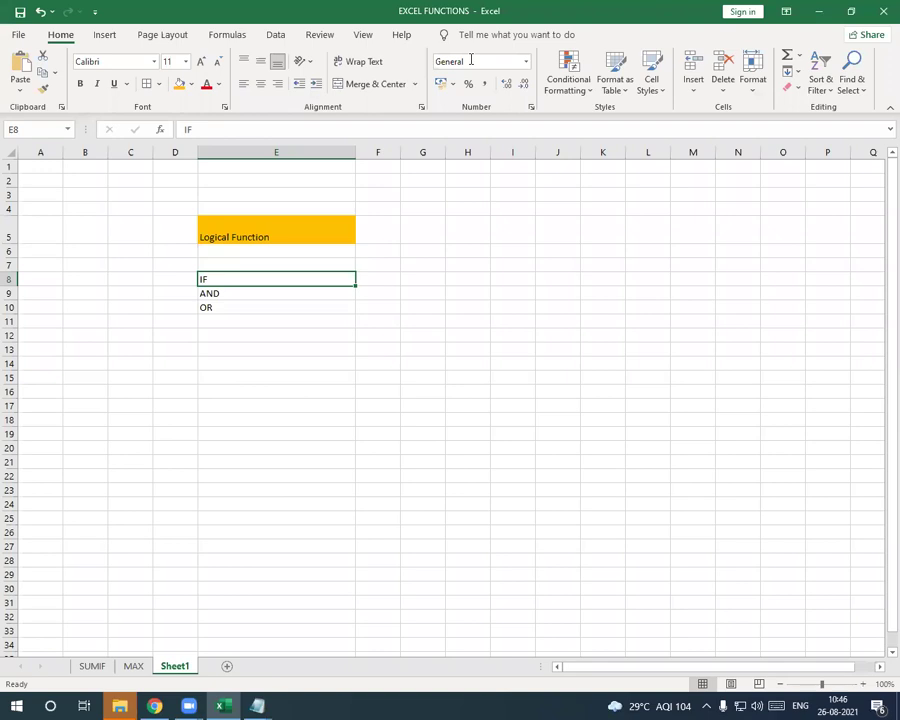
- Enter the table headings Grade in cell E15 and Marks in cell F15
{"action": "left_click", "coordinate": [325, 375]}
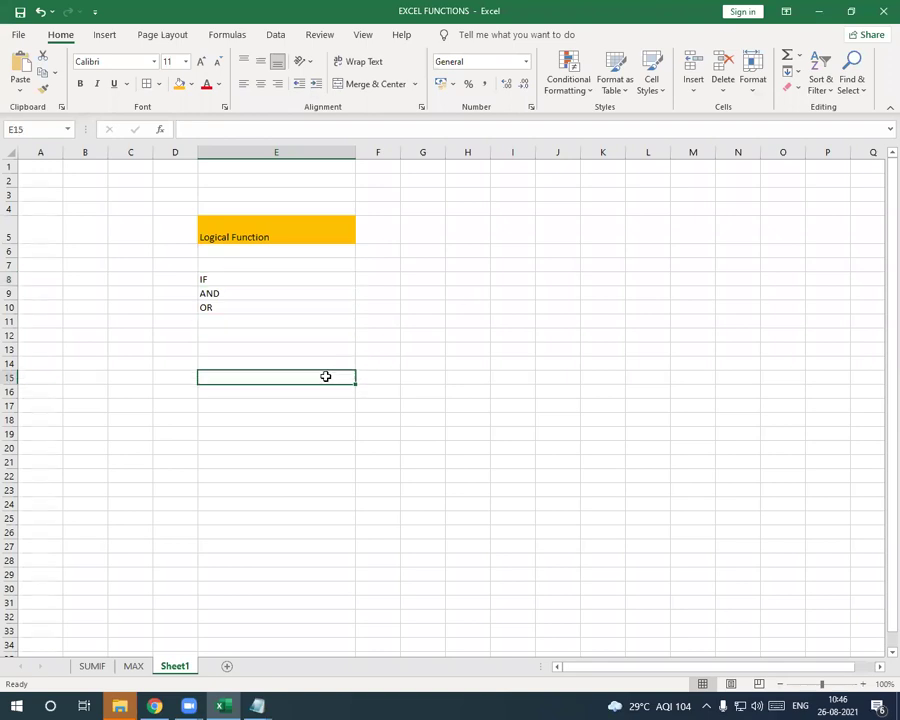
{"action": "double_click", "coordinate": [326, 377]}
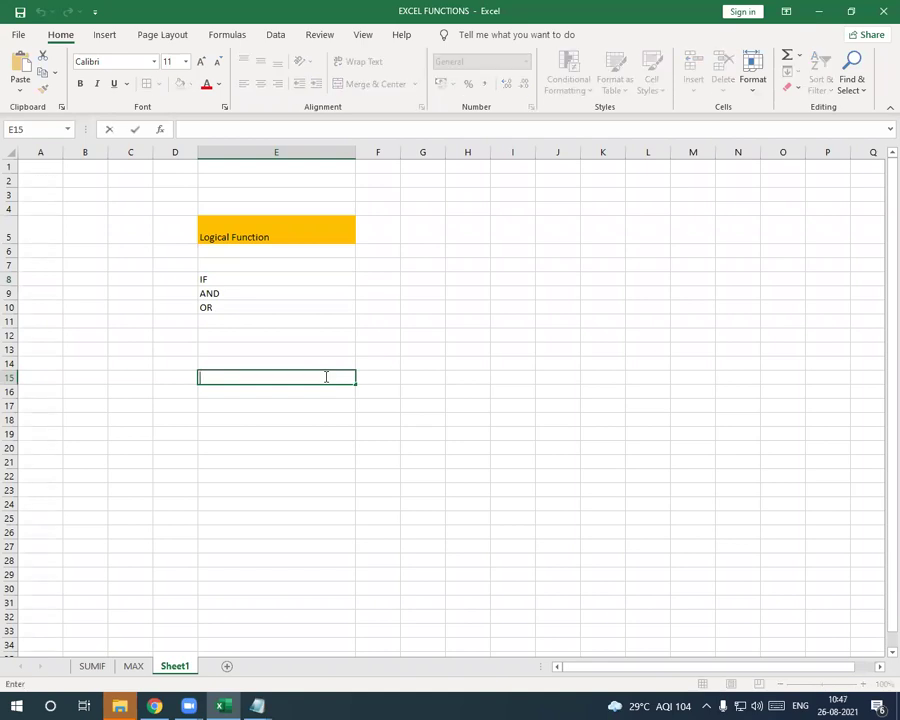
{"action": "type", "text": "gRAO"}
{"action": "key", "text": "BackSpace"}
{"action": "key", "text": "BackSpace"}
{"action": "key", "text": "BackSpace"}
{"action": "key", "text": "BackSpace"}
{"action": "type", "text": "Grade"}
{"action": "left_click", "coordinate": [392, 378]}
{"action": "type", "text": "M"}
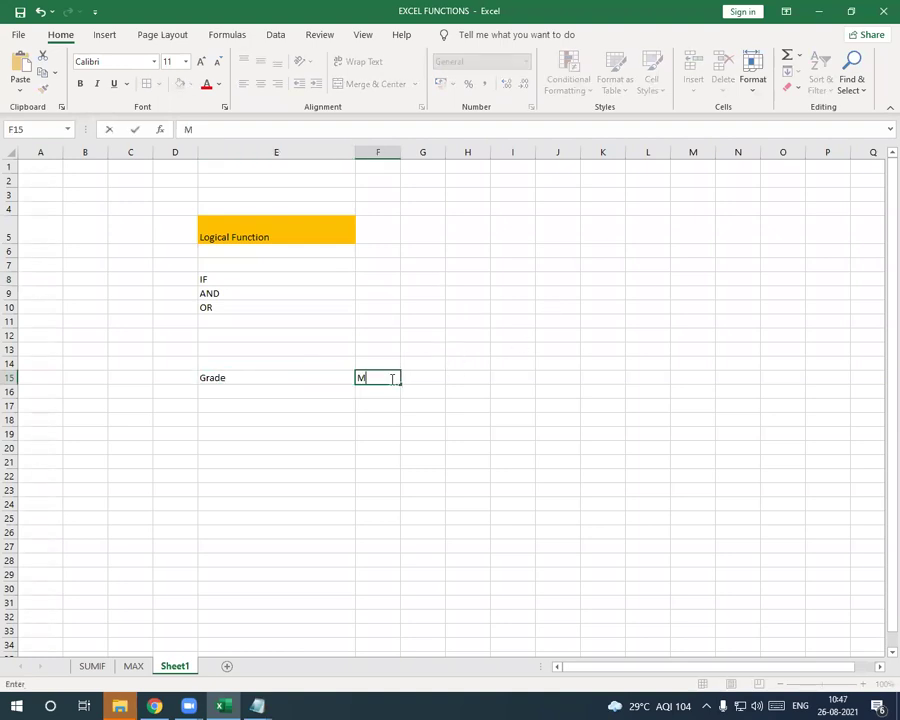
{"action": "type", "text": "arks"}
{"action": "left_click", "coordinate": [271, 408]}
- Fill the Grade column in cells E16 to E19 with A, O, B and O
{"action": "left_click", "coordinate": [251, 392]}
{"action": "type", "text": "a"}
{"action": "key", "text": "Return"}
{"action": "type", "text": "o"}
{"action": "key", "text": "BackSpace"}
{"action": "left_click", "coordinate": [251, 392]}
{"action": "key", "text": "BackSpace"}
{"action": "type", "text": "A"}
{"action": "key", "text": "Return"}
{"action": "type", "text": "O"}
{"action": "key", "text": "Return"}
{"action": "type", "text": "B"}
{"action": "key", "text": "Return"}
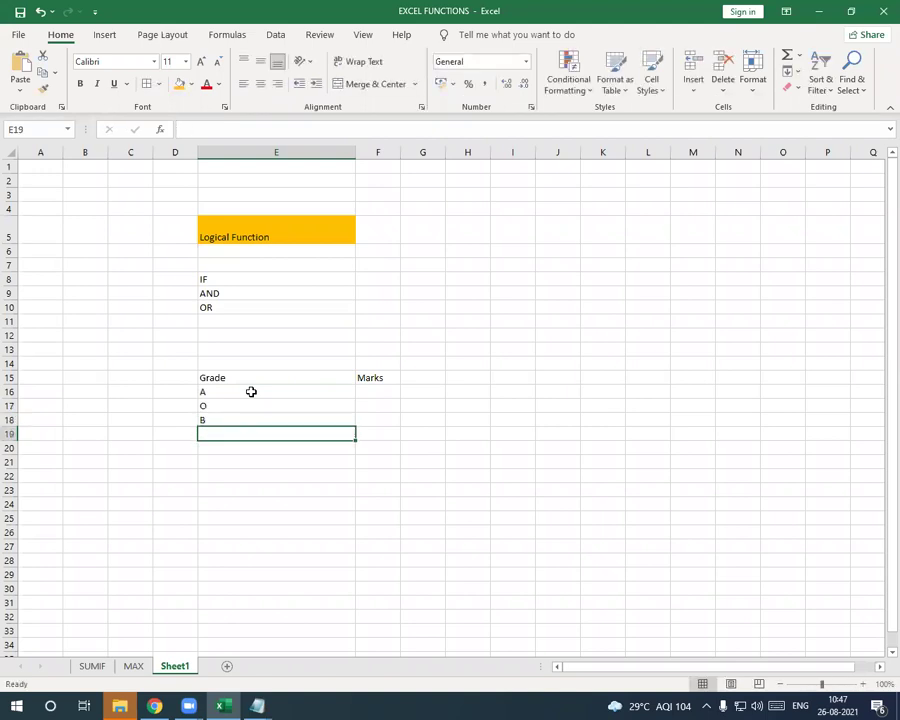
{"action": "type", "text": "O"}
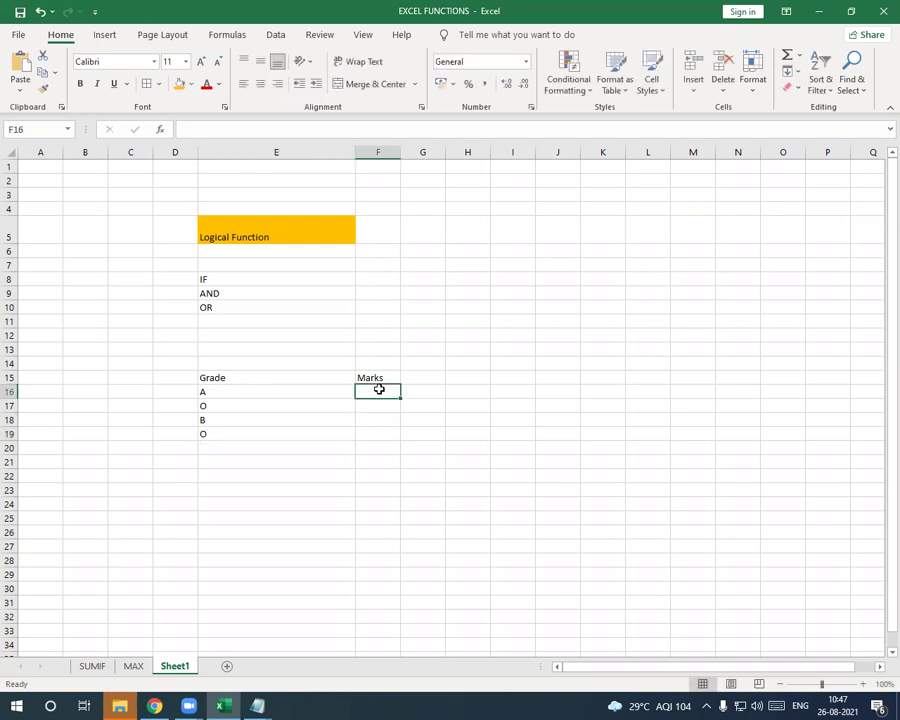
- Fill the Marks column in cells F16 to F19 with 65, 85, 55 and 95
{"action": "type", "text": "65"}
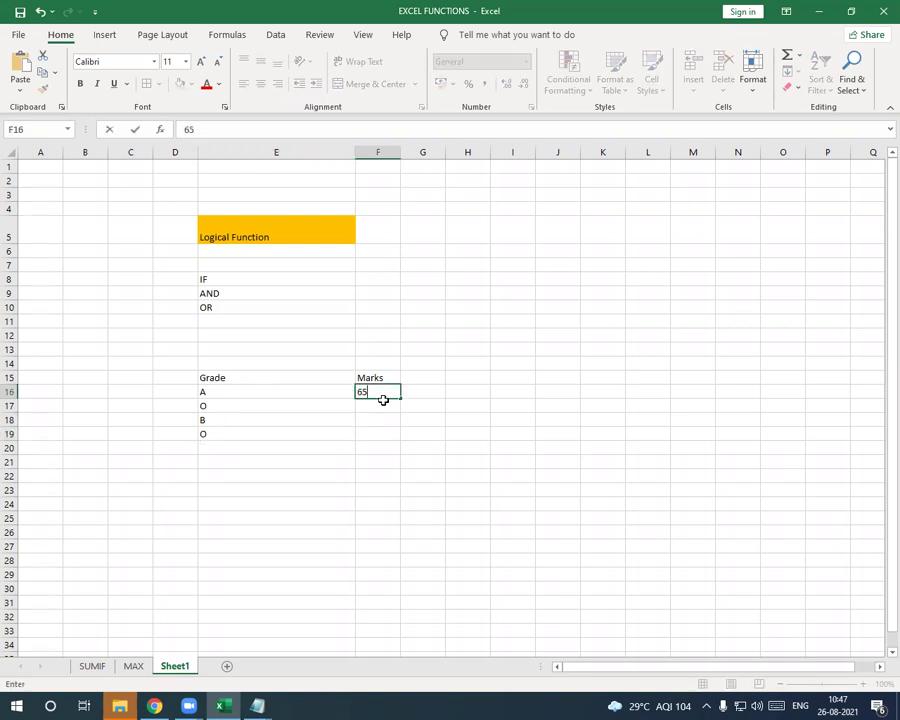
{"action": "key", "text": "Return"}
{"action": "type", "text": "85"}
{"action": "key", "text": "Return"}
{"action": "type", "text": "50"}
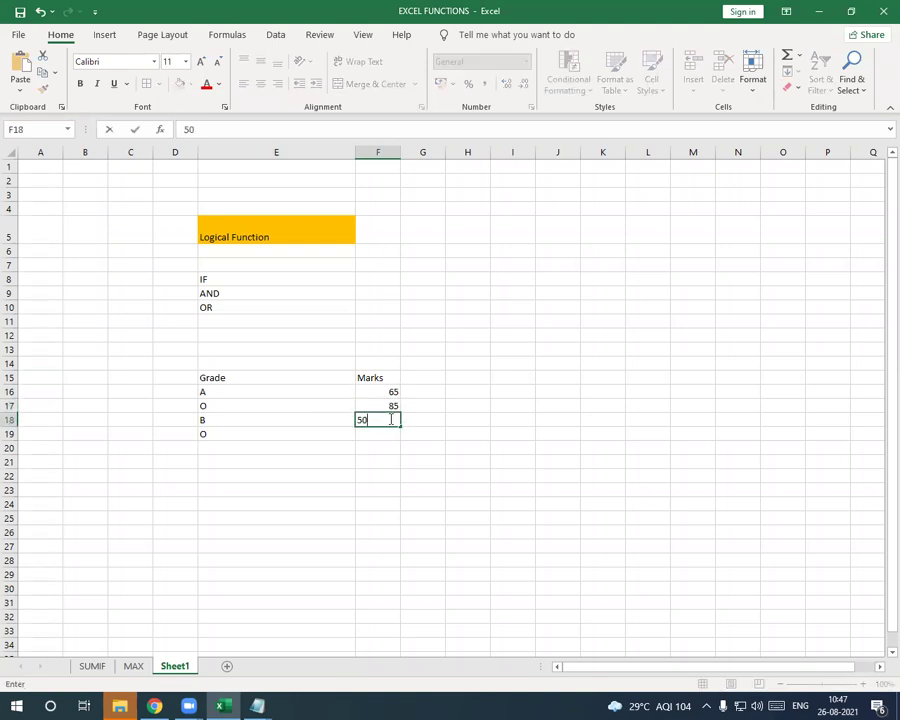
{"action": "key", "text": "BackSpace"}
{"action": "type", "text": "5"}
{"action": "key", "text": "Return"}
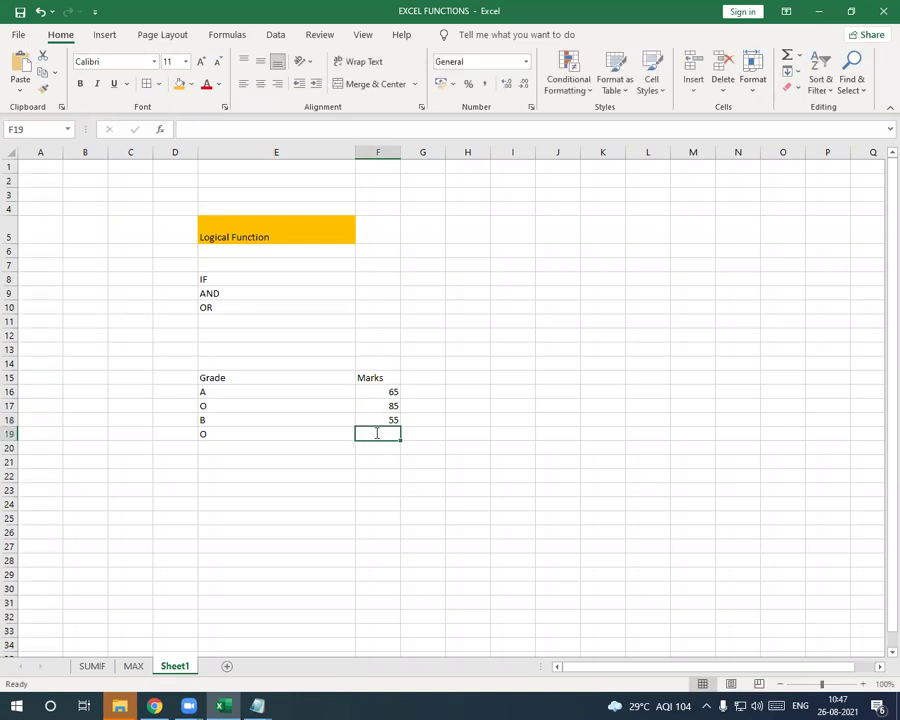
{"action": "type", "text": "95"}
{"action": "left_click", "coordinate": [272, 503]}
- Apply all borders to the grade table in the range E15:G19
{"action": "left_click_drag", "start_coordinate": [232, 378], "coordinate": [430, 434]}
{"action": "left_click", "coordinate": [284, 503]}
{"action": "left_click", "coordinate": [148, 84]}
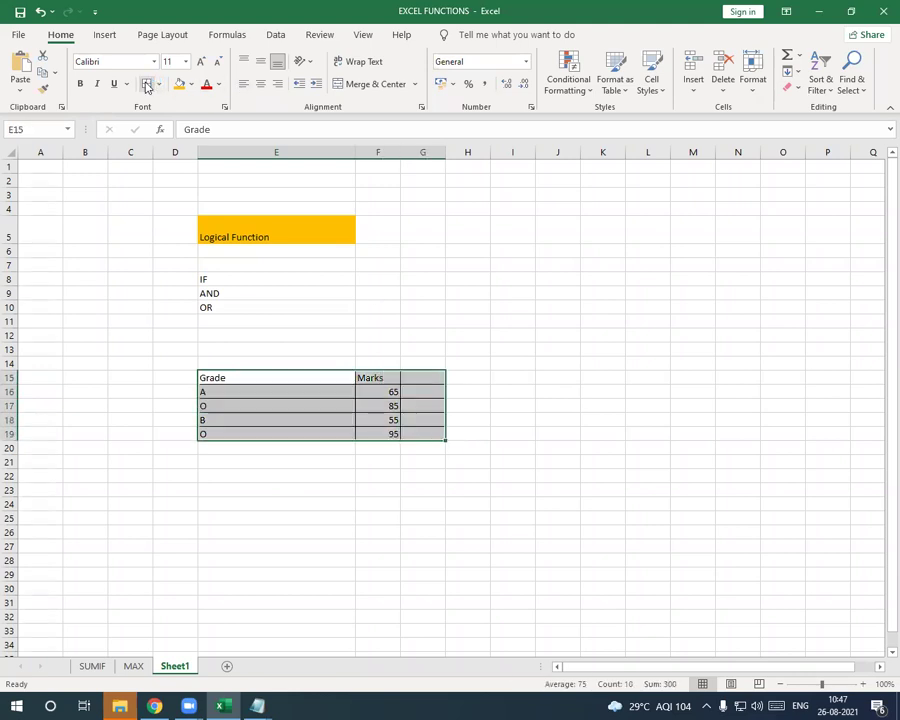
{"action": "left_click", "coordinate": [344, 480]}
{"action": "left_click_drag", "start_coordinate": [422, 378], "coordinate": [436, 478]}
{"action": "left_click", "coordinate": [443, 522]}
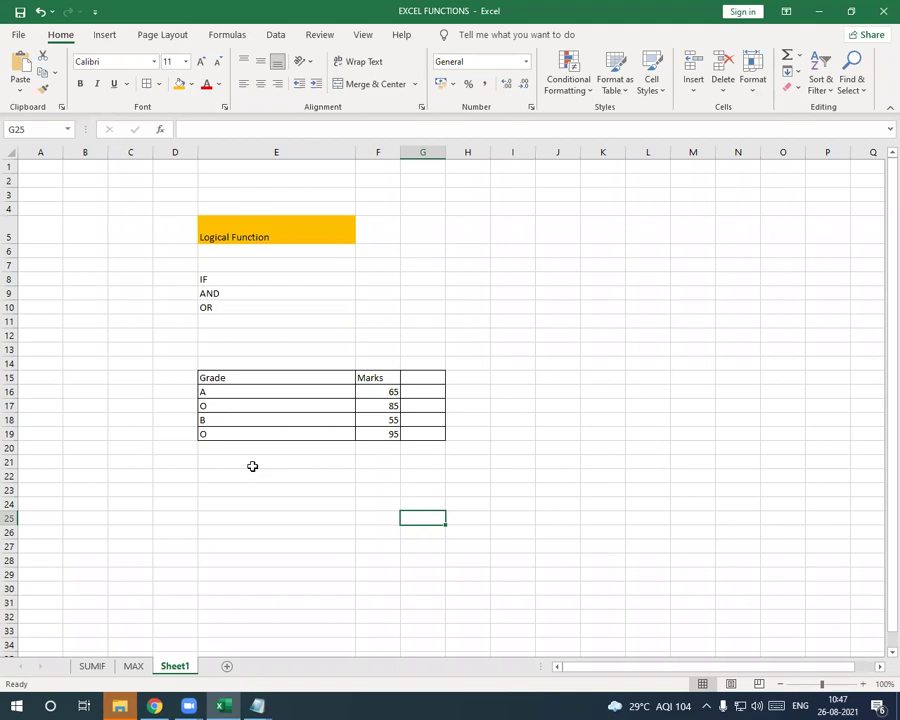
- Begin an IF formula in cell E21 with the logical test F15>80
{"action": "left_click", "coordinate": [253, 466]}
{"action": "double_click", "coordinate": [253, 466]}
{"action": "type", "text": "=IF"}
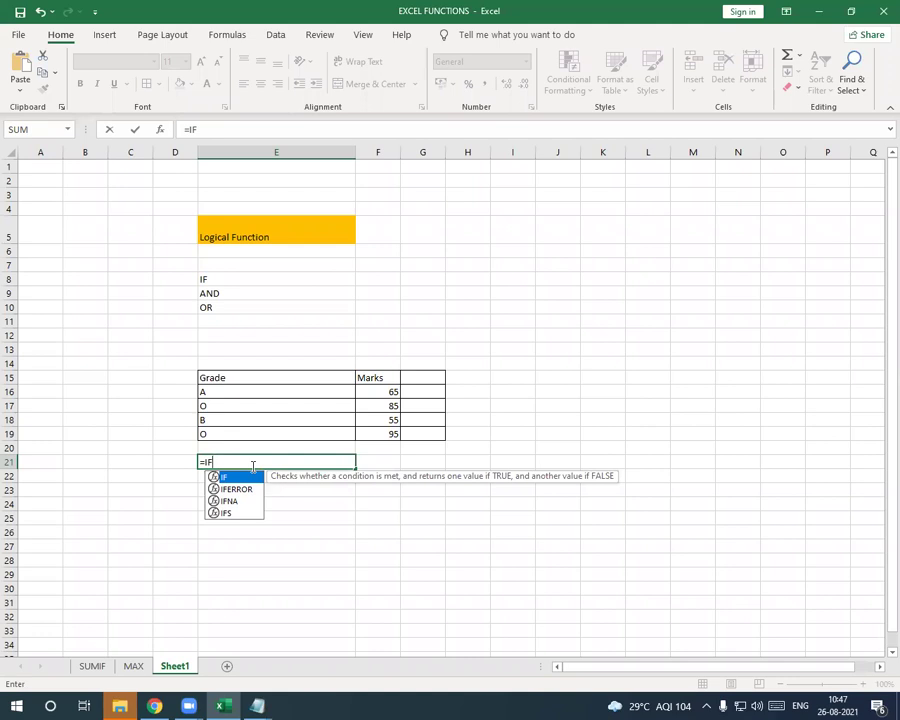
{"action": "type", "text": "("}
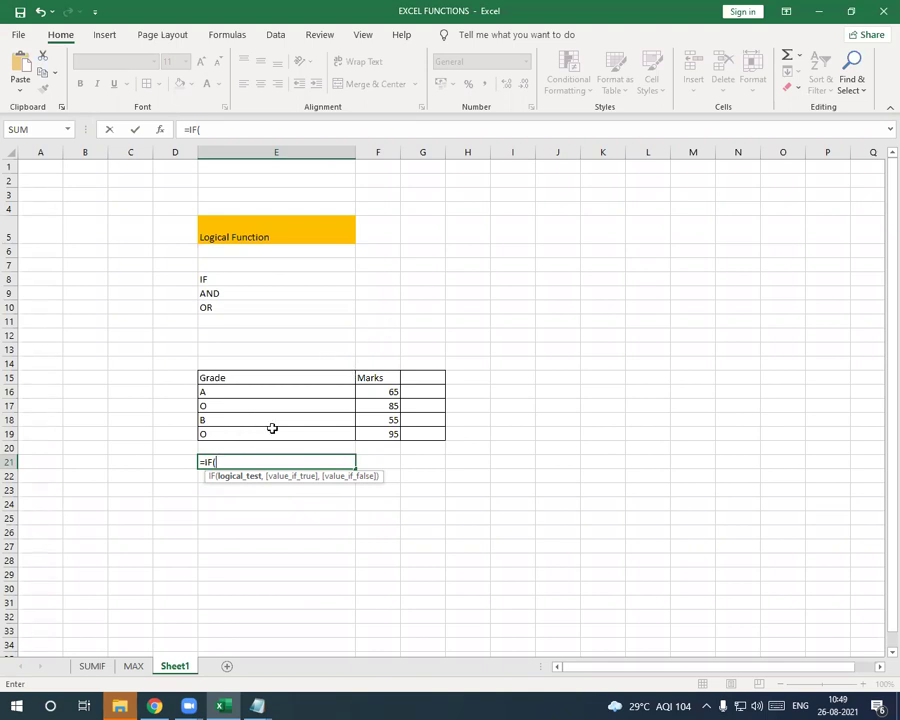
{"action": "left_click", "coordinate": [372, 376]}
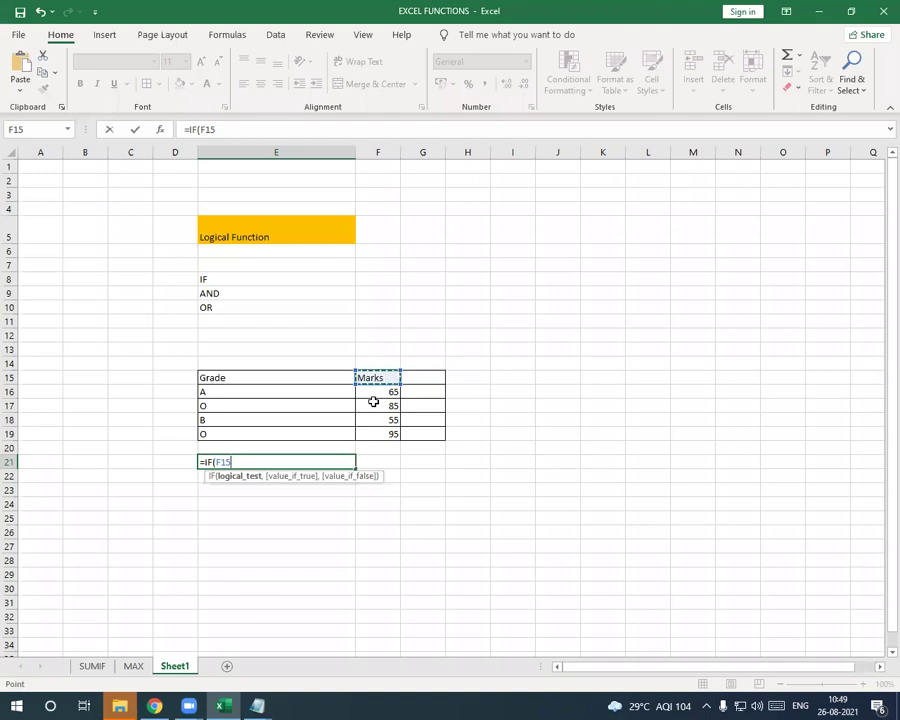
{"action": "type", "text": ">"}
{"action": "type", "text": "85"}
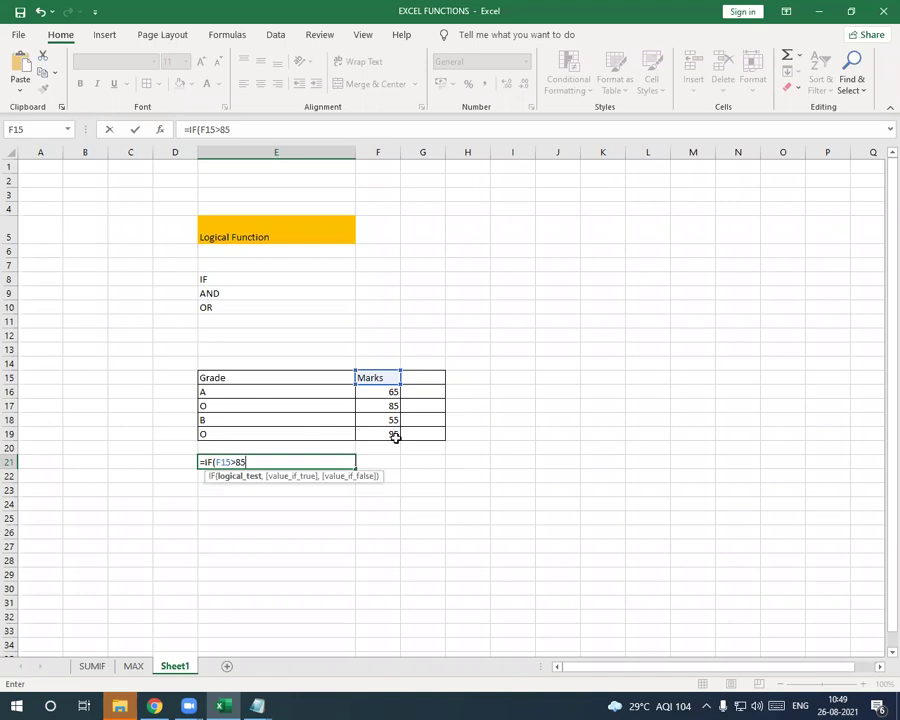
{"action": "key", "text": "BackSpace"}
{"action": "type", "text": "0,"}
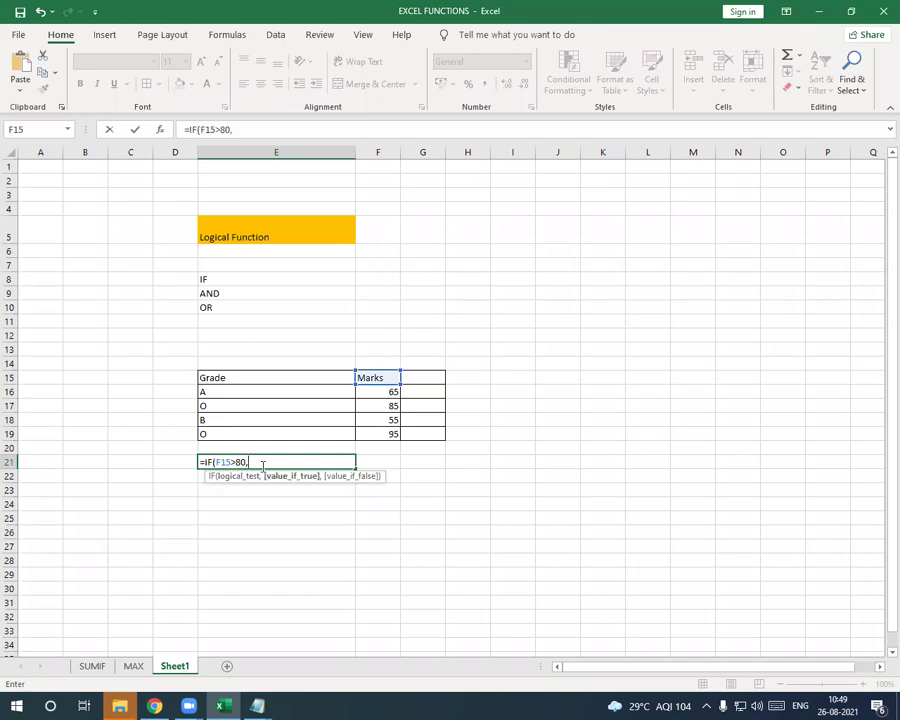
- Add "VERY GOOD" as the value if true and Good as the value if false, and try to enter the formula
{"action": "type", "text": "\"VERY GOOD\",\""}
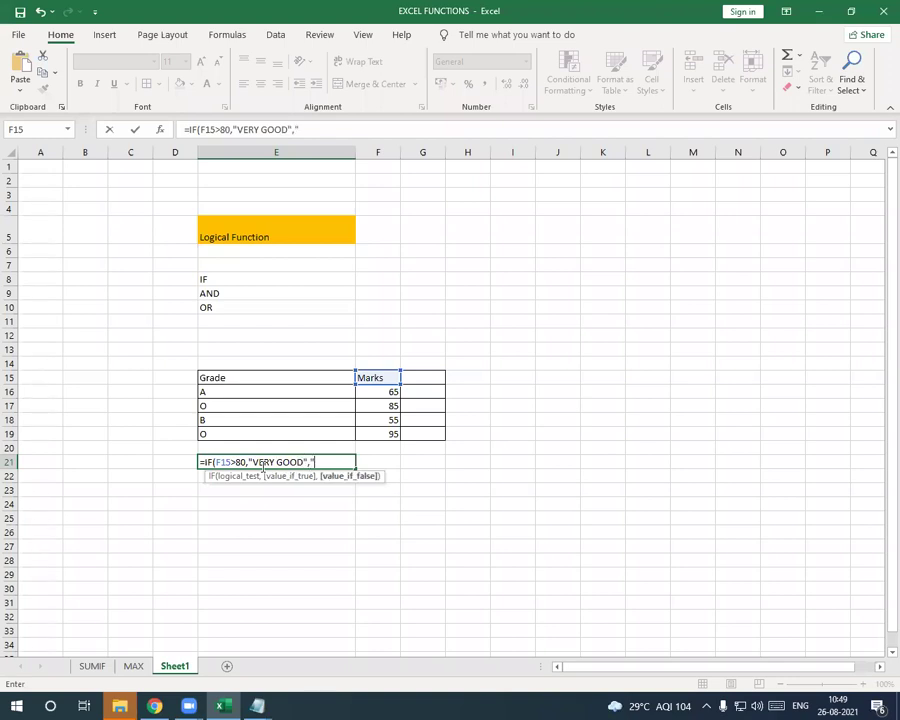
{"action": "type", "text": "g"}
{"action": "key", "text": "BackSpace"}
{"action": "key", "text": "BackSpace"}
{"action": "type", "text": "g"}
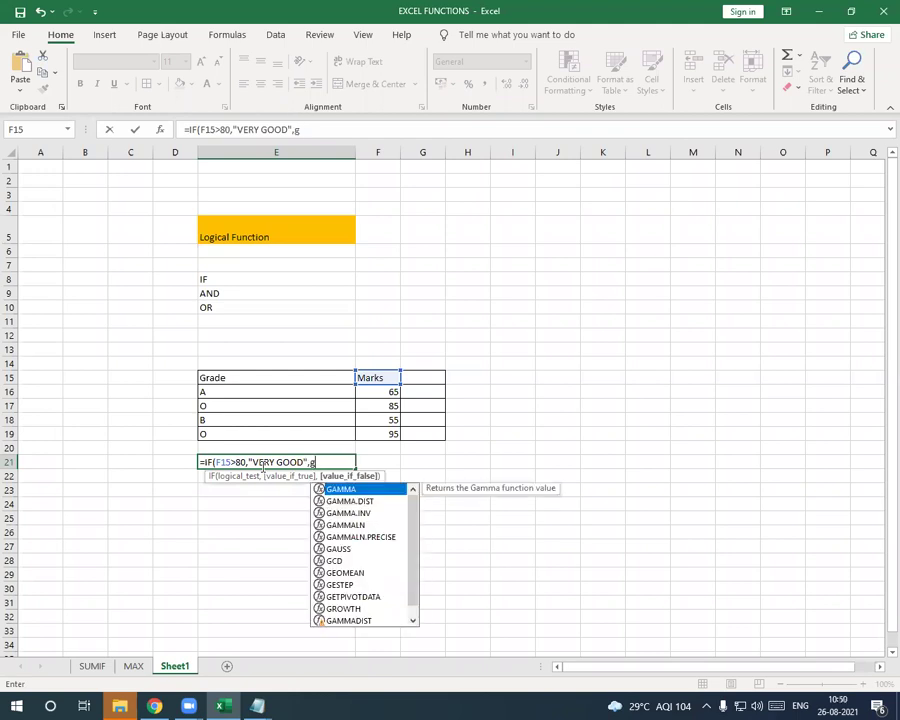
{"action": "key", "text": "BackSpace"}
{"action": "type", "text": "Good"}
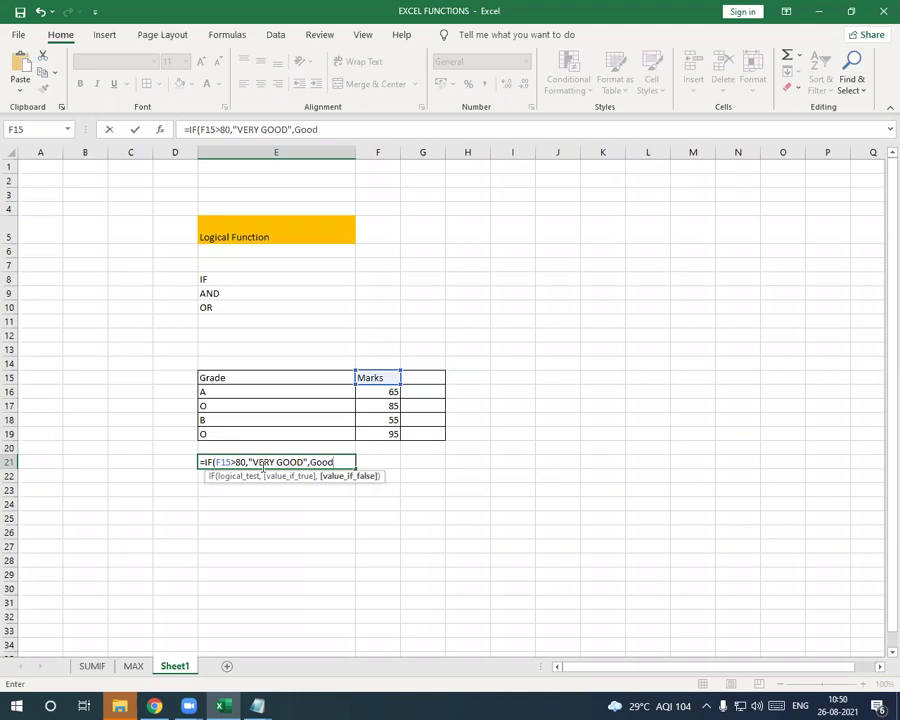
{"action": "type", "text": "\""}
{"action": "key", "text": "Return"}
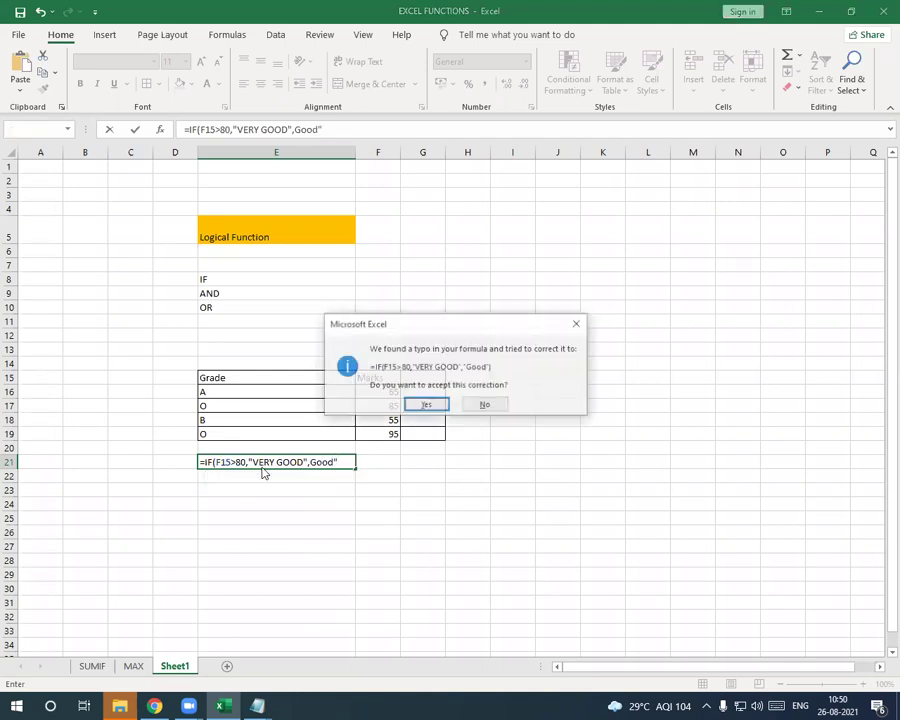
- Decline the suggested correction and complete the formula in E21 as =IF(F15>80,"VERY GOOD","Good")
{"action": "left_click", "coordinate": [488, 405]}
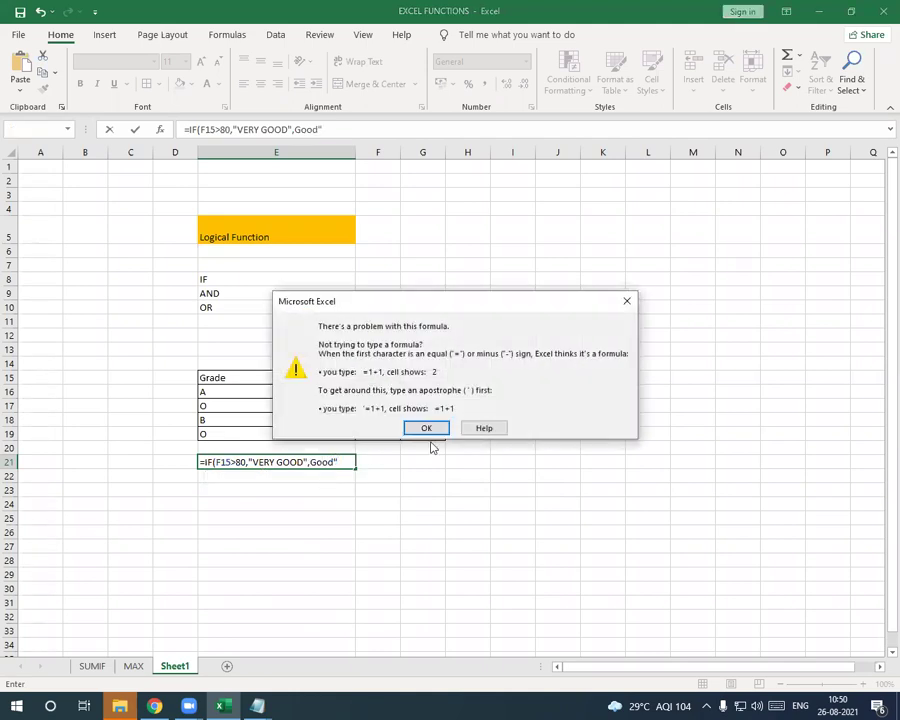
{"action": "left_click", "coordinate": [430, 429]}
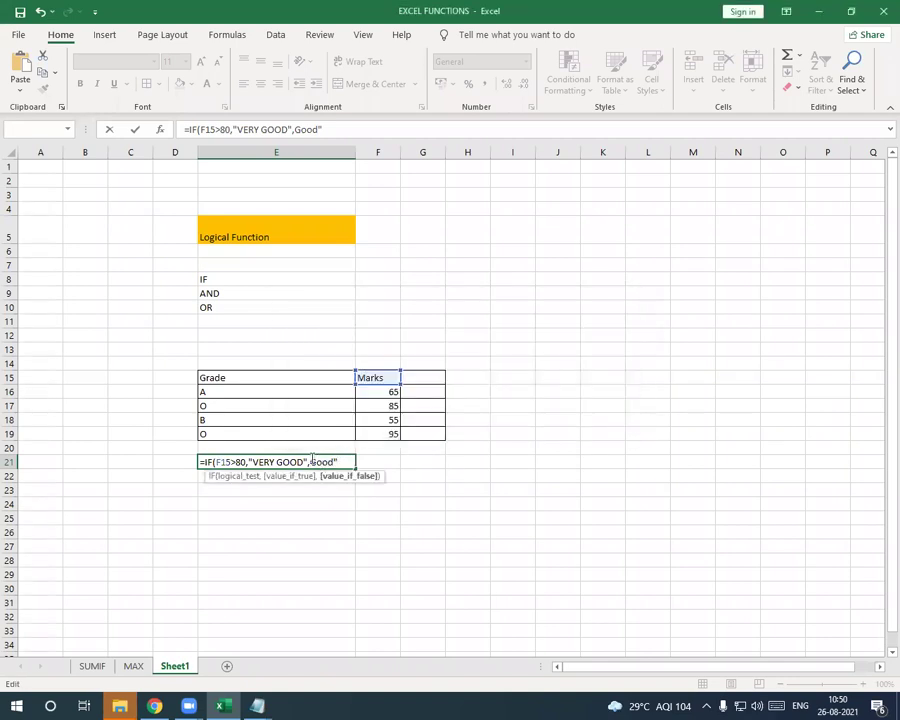
{"action": "type", "text": "\""}
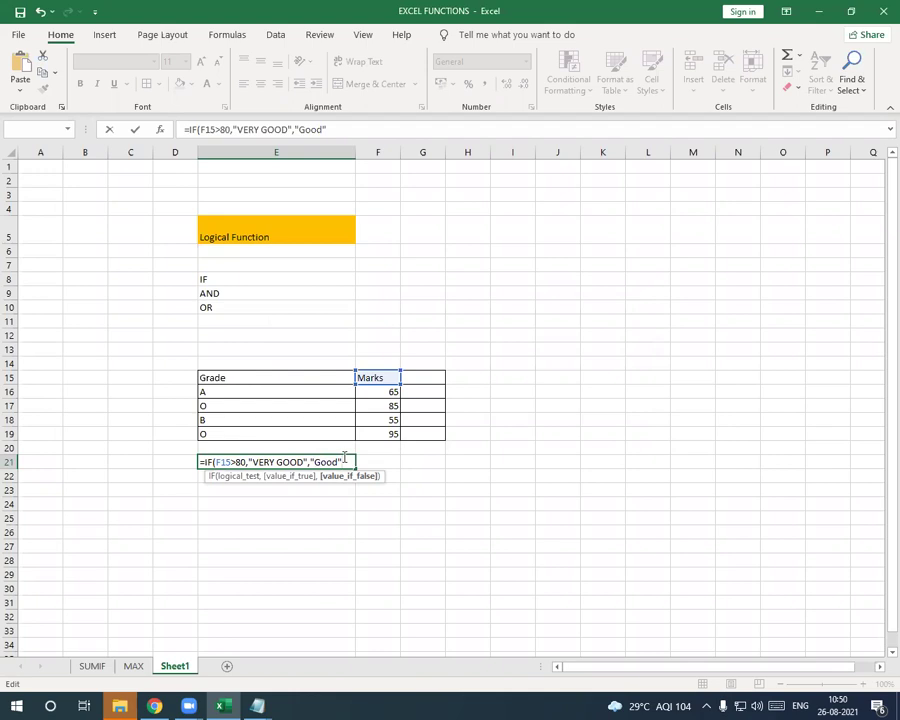
{"action": "type", "text": ")"}
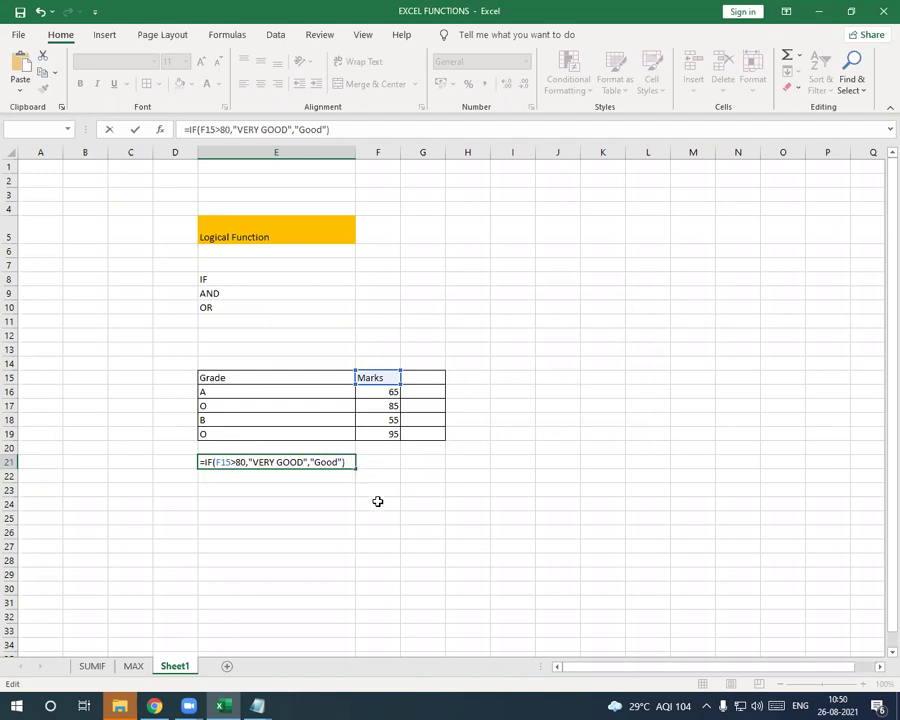
{"action": "key", "text": "Return"}
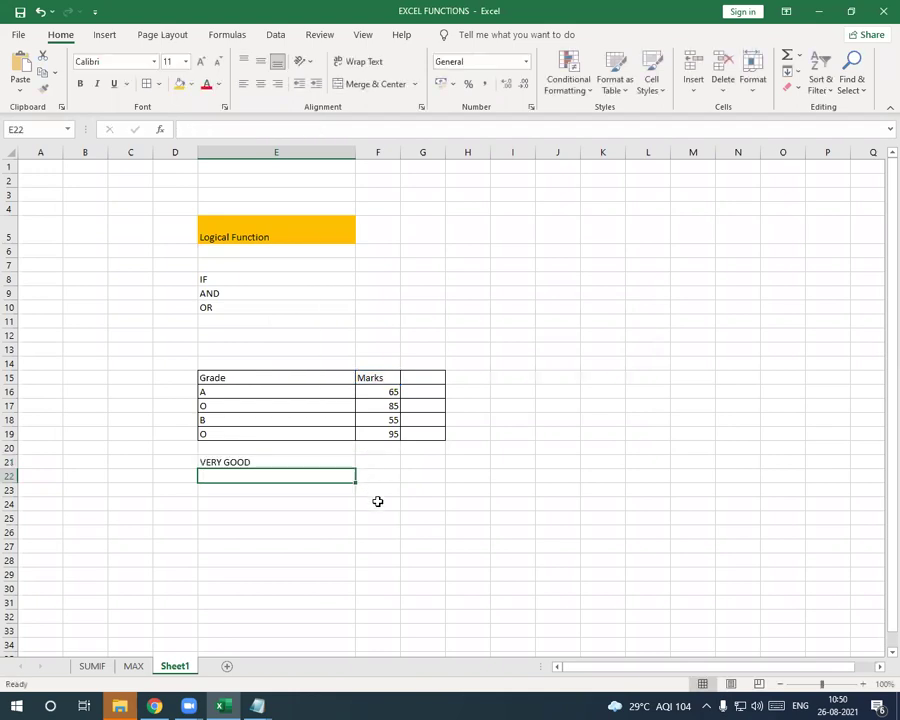
- Review the logical test and the true and false values of the IF formula in cell E21
{"action": "double_click", "coordinate": [300, 460]}
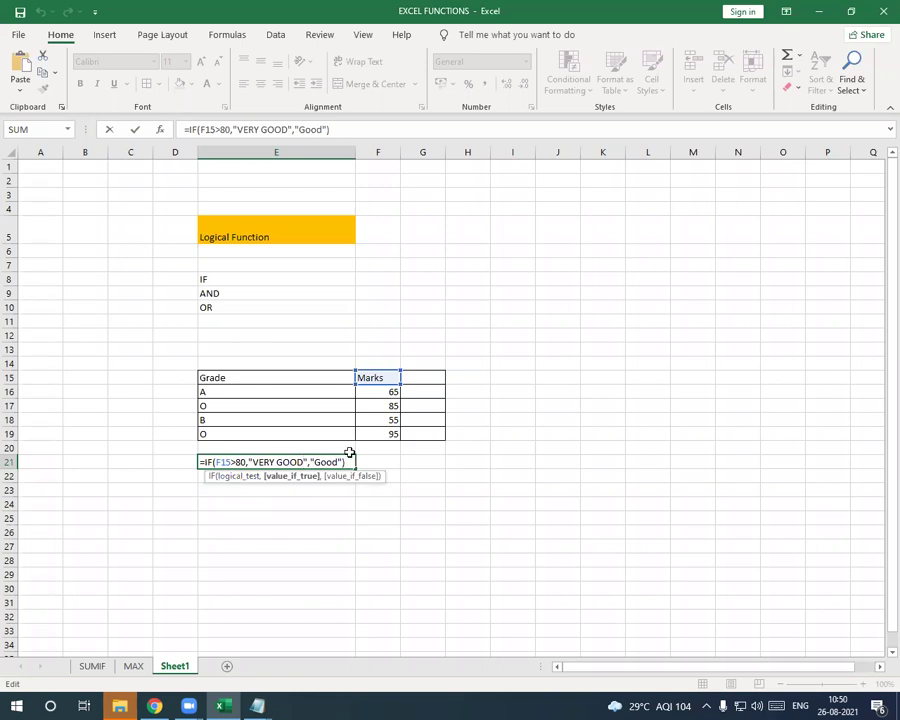
{"action": "key", "text": "Left"}
{"action": "key", "text": "Return"}
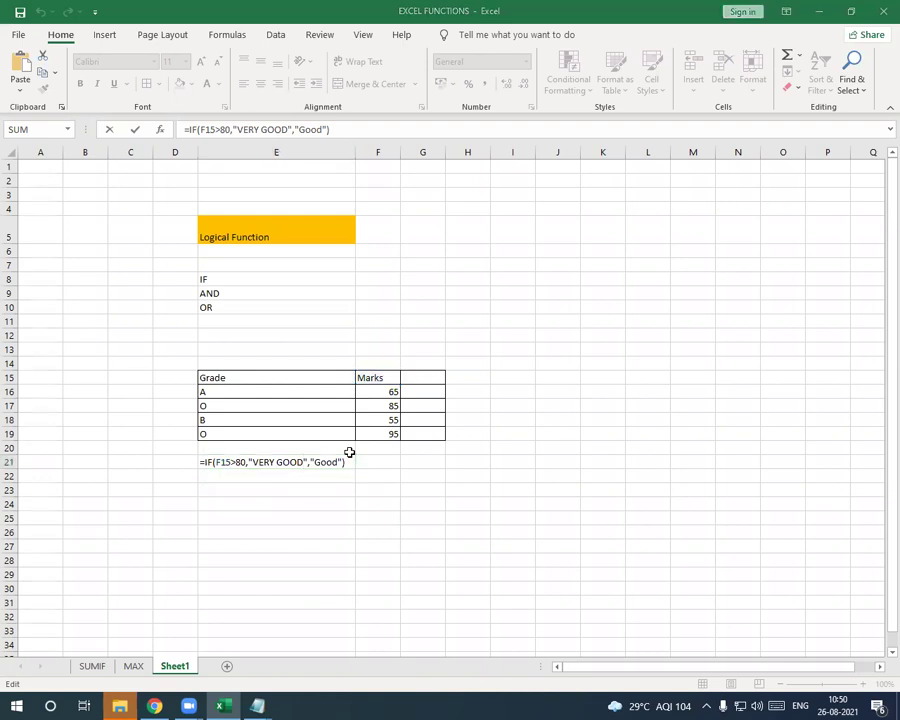
{"action": "left_click", "coordinate": [347, 462]}
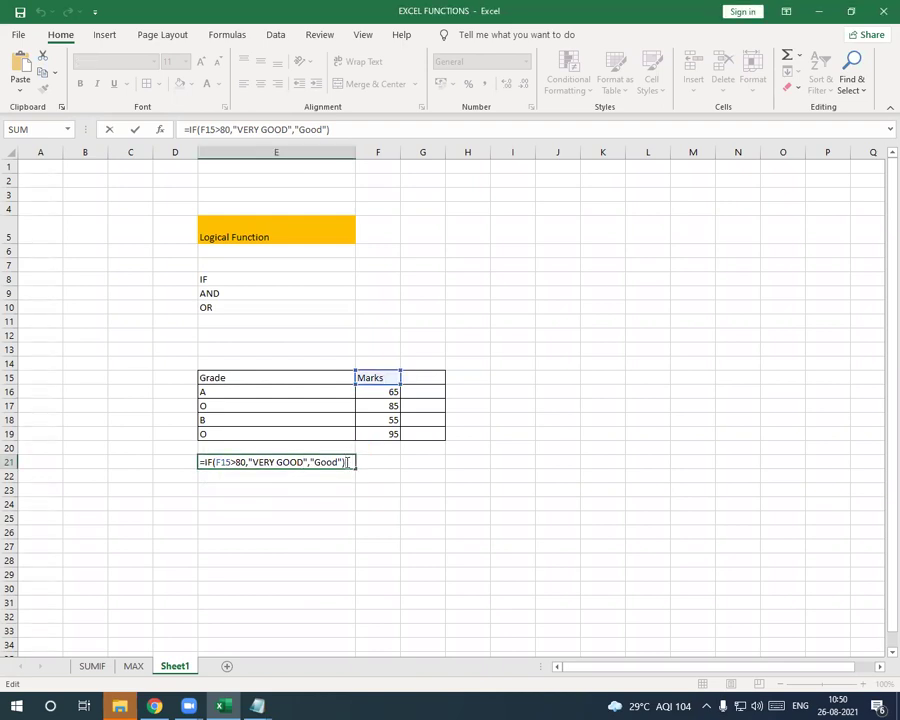
{"action": "key", "text": "Return"}
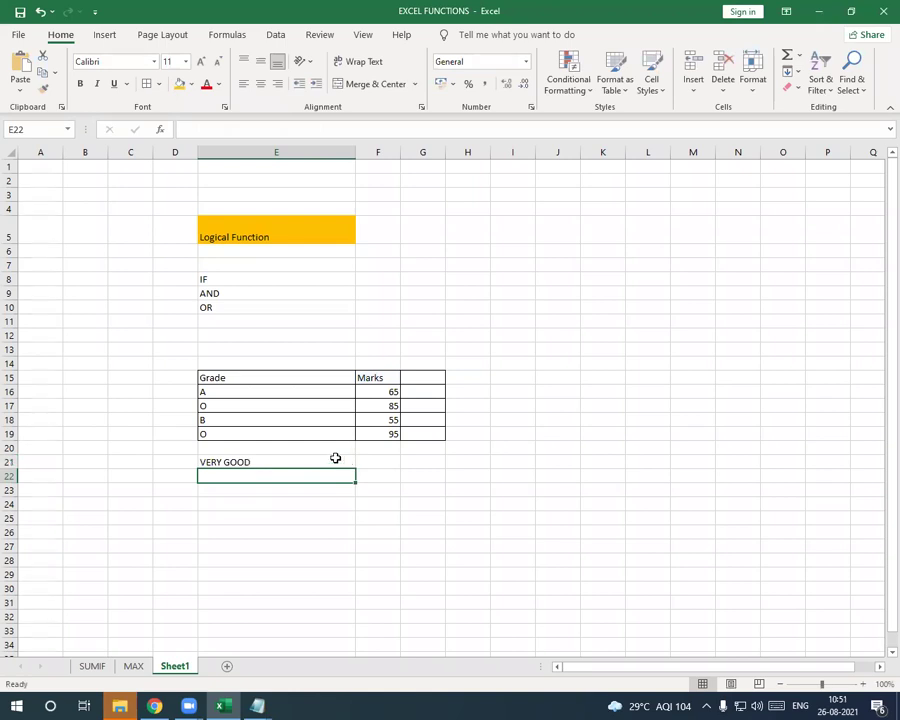
{"action": "double_click", "coordinate": [336, 460]}
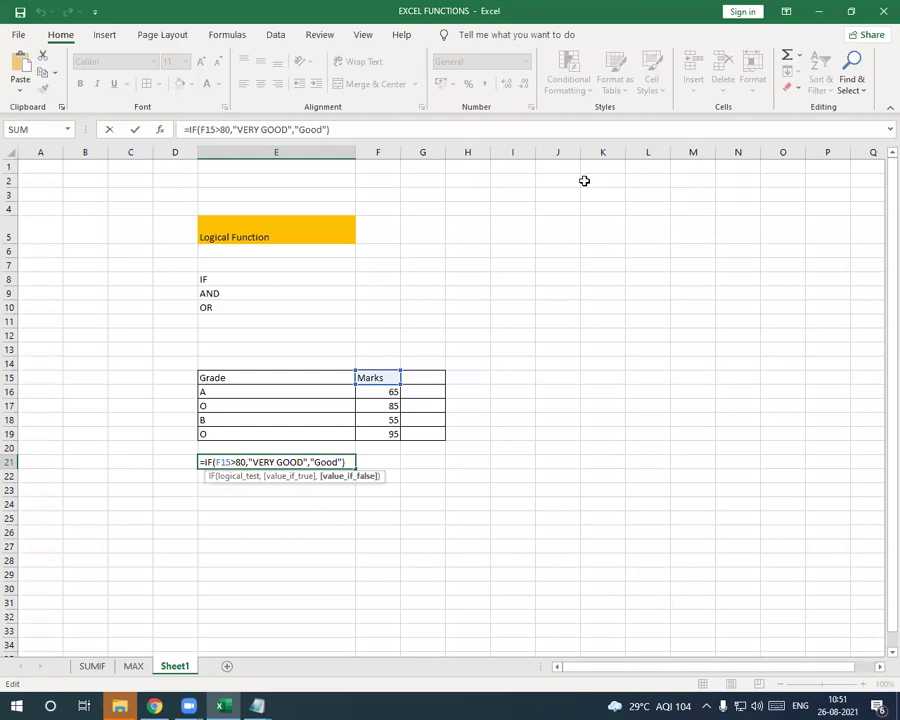
- Erase the entire IF formula from cell E21
{"action": "left_click", "coordinate": [341, 461]}
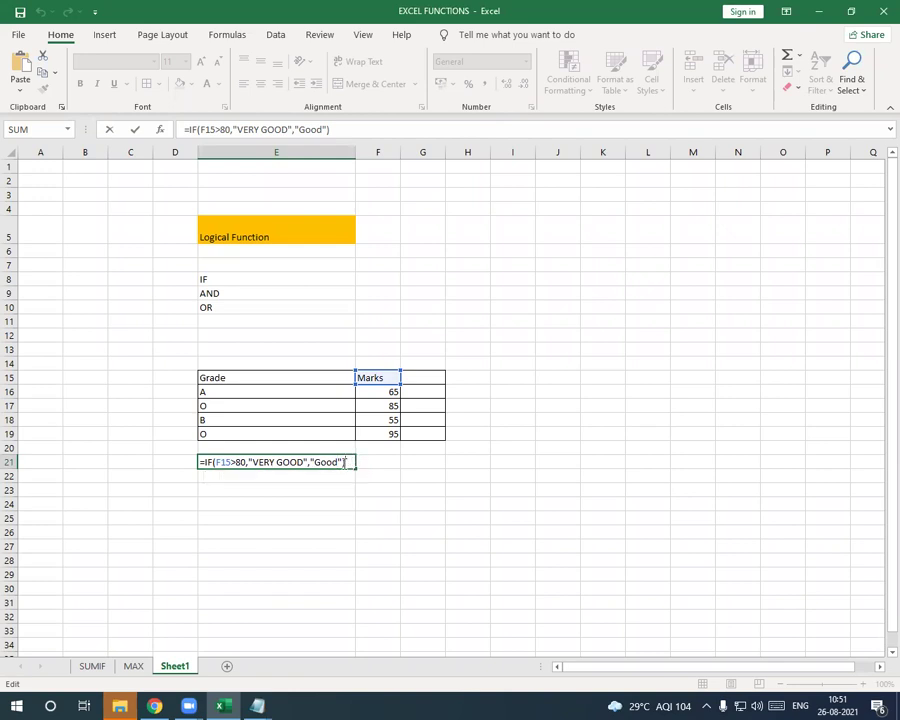
{"action": "key", "text": "BackSpace"}
{"action": "key", "text": "BackSpace"}
{"action": "key", "text": "BackSpace"}
{"action": "key", "text": "BackSpace"}
{"action": "key", "text": "BackSpace"}
{"action": "key", "text": "BackSpace"}
{"action": "key", "text": "BackSpace"}
{"action": "key", "text": "BackSpace"}
{"action": "key", "text": "BackSpace"}
{"action": "key", "text": "BackSpace"}
{"action": "key", "text": "BackSpace"}
{"action": "key", "text": "BackSpace"}
{"action": "key", "text": "BackSpace"}
{"action": "key", "text": "BackSpace"}
{"action": "key", "text": "BackSpace"}
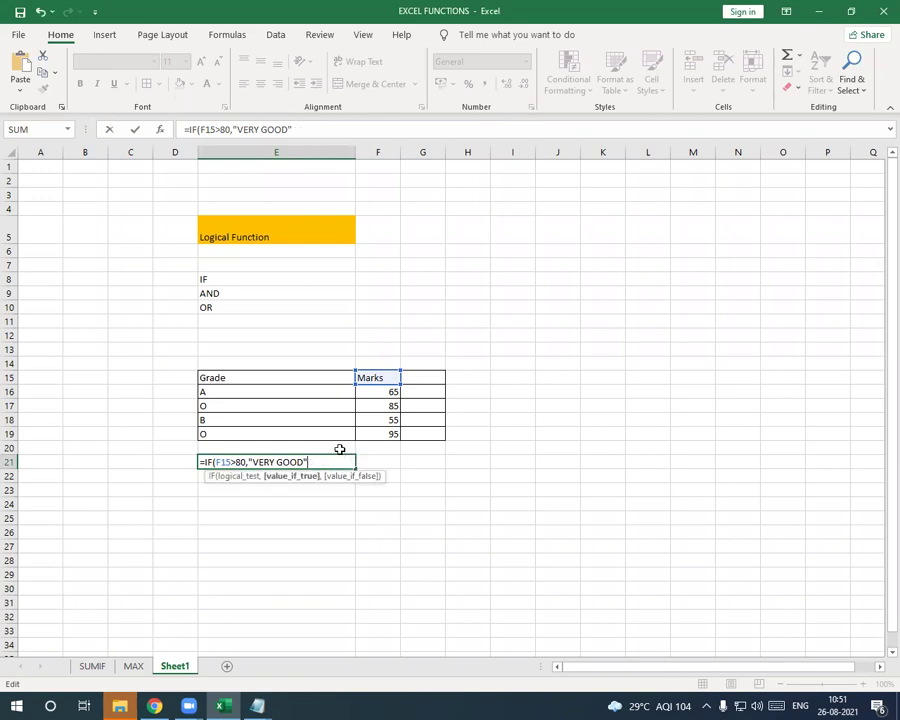
{"action": "key", "text": "BackSpace"}
{"action": "key", "text": "BackSpace"}
{"action": "key", "text": "BackSpace"}
{"action": "key", "text": "BackSpace"}
{"action": "key", "text": "BackSpace"}
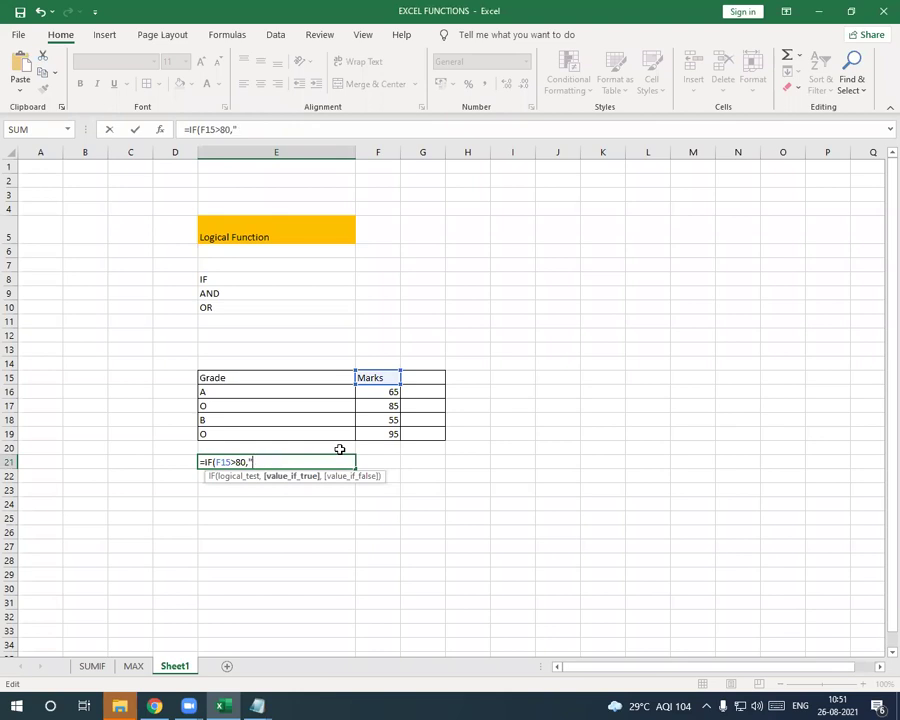
{"action": "key", "text": "BackSpace"}
{"action": "key", "text": "BackSpace"}
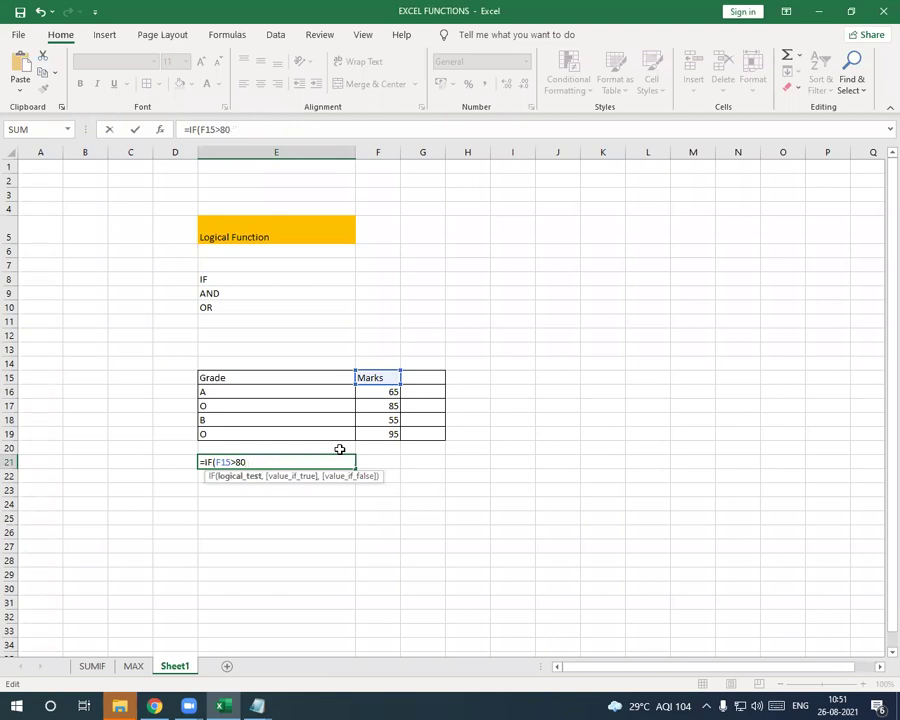
{"action": "key", "text": "BackSpace"}
{"action": "key", "text": "BackSpace"}
{"action": "key", "text": "BackSpace"}
{"action": "key", "text": "BackSpace"}
{"action": "key", "text": "BackSpace"}
{"action": "key", "text": "BackSpace"}
{"action": "key", "text": "BackSpace"}
{"action": "key", "text": "BackSpace"}
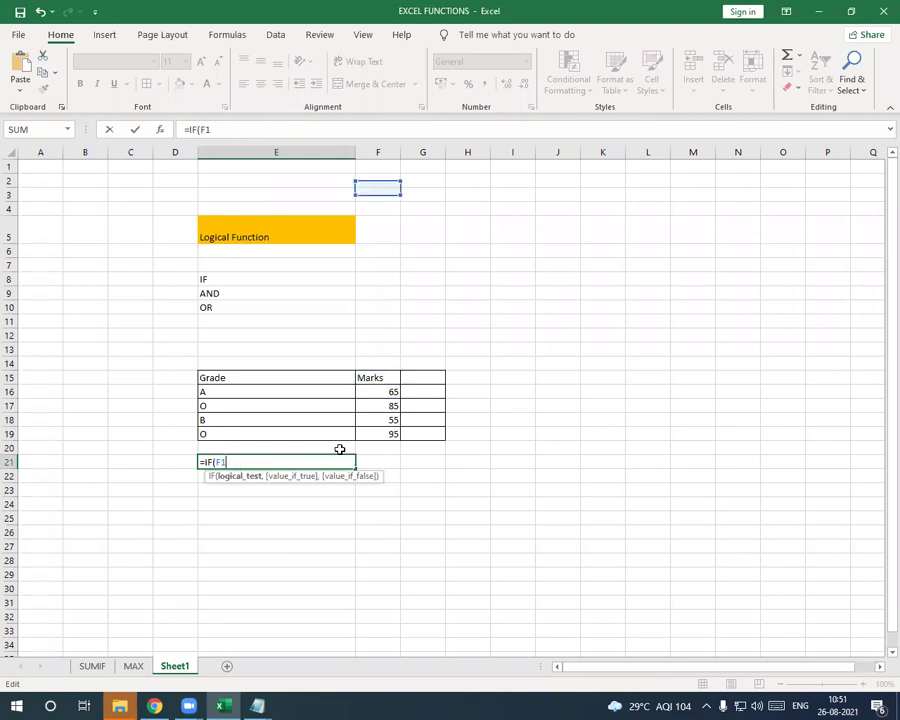
{"action": "key", "text": "BackSpace"}
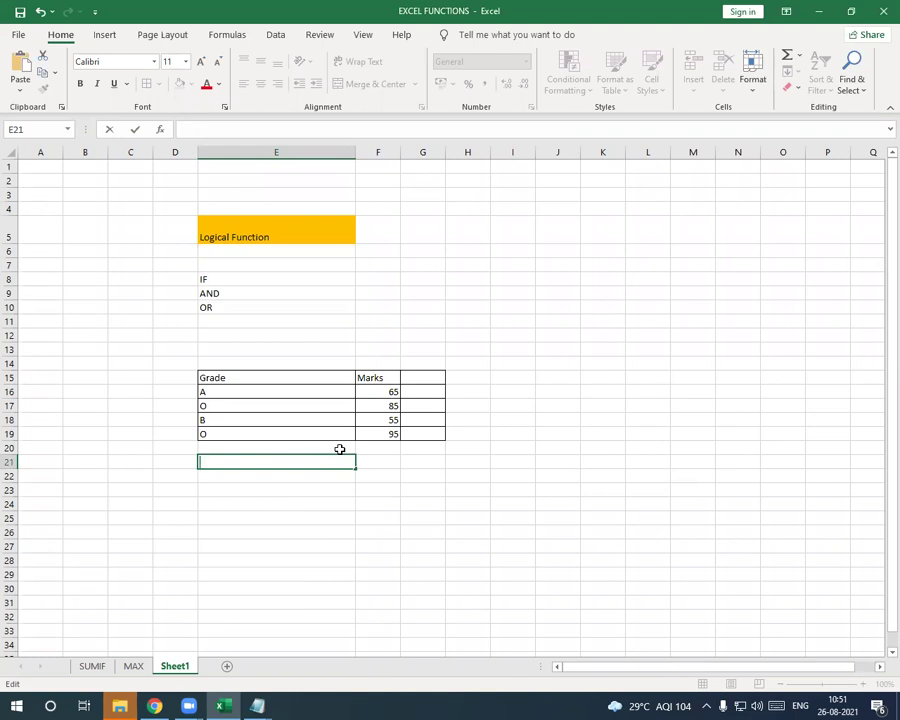
{"action": "type", "text": "-if"}
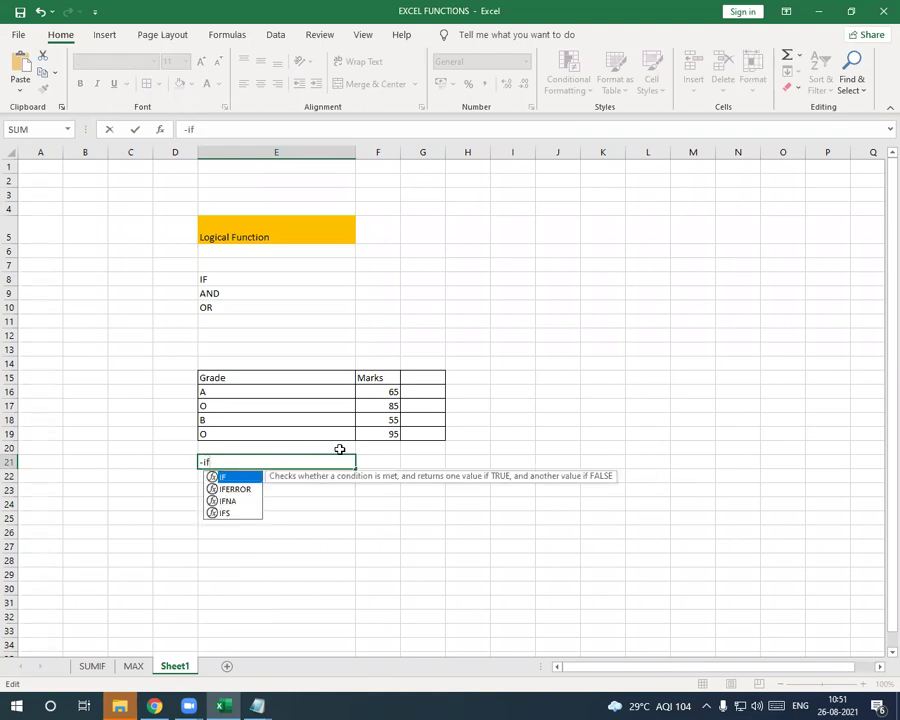
{"action": "key", "text": "BackSpace"}
{"action": "key", "text": "BackSpace"}
{"action": "key", "text": "BackSpace"}
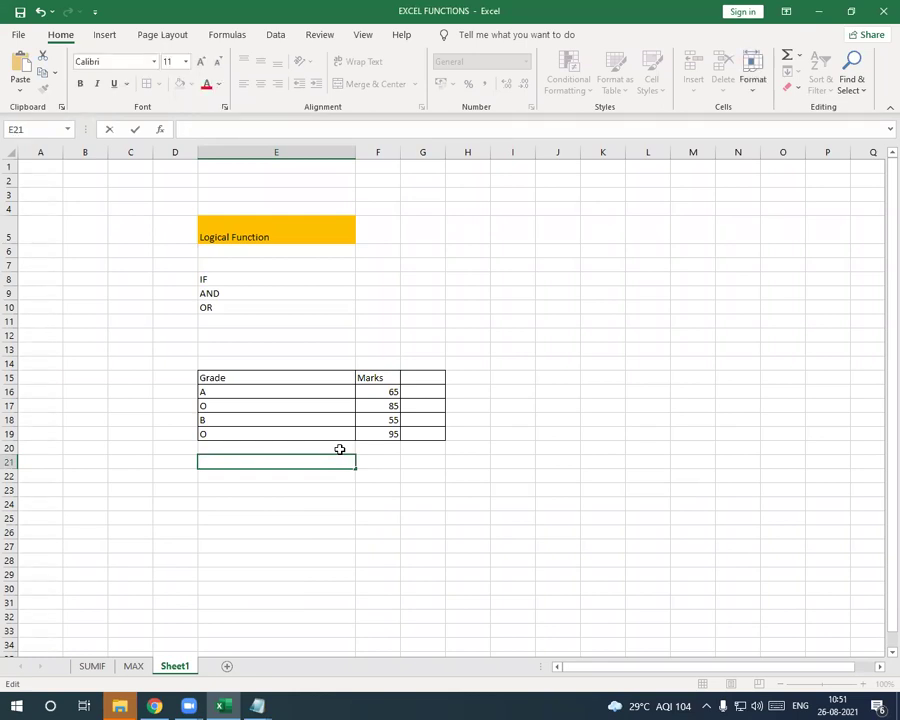
{"action": "type", "text": "=I"}
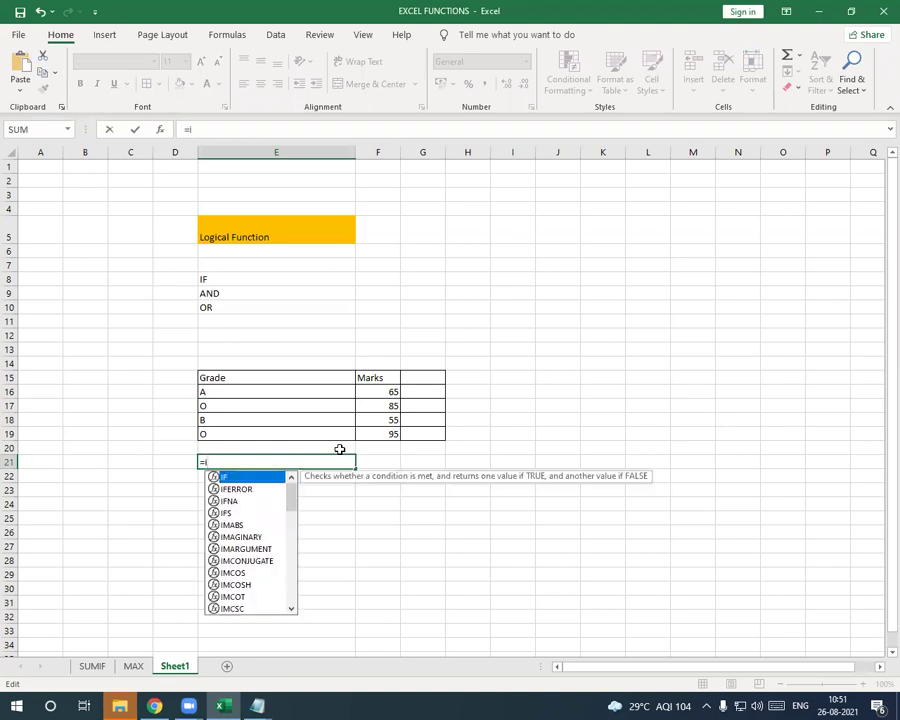
{"action": "type", "text": "f("}
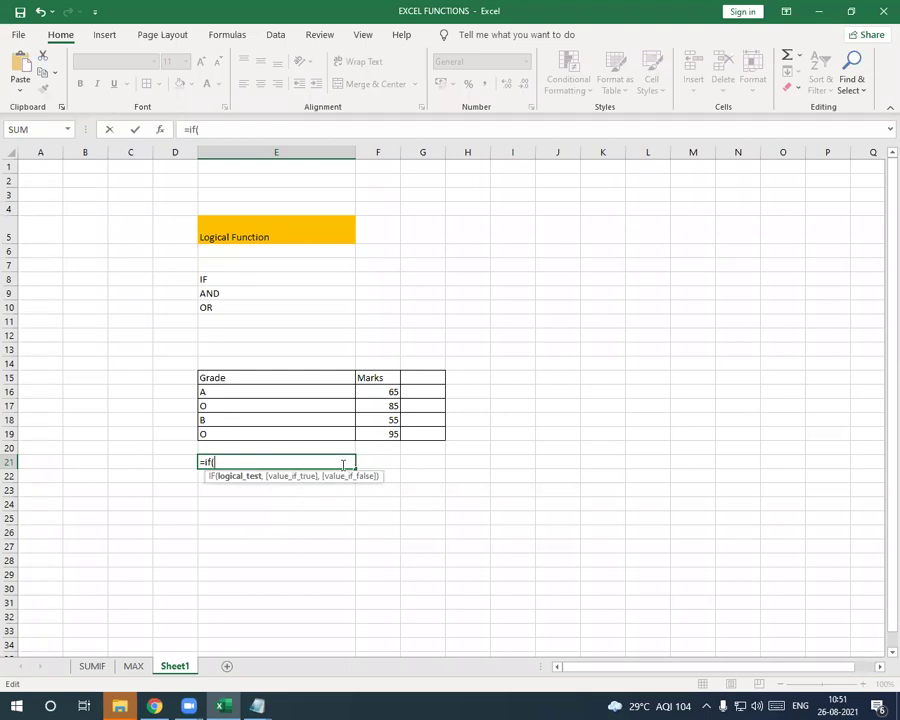
{"action": "key", "text": "BackSpace"}
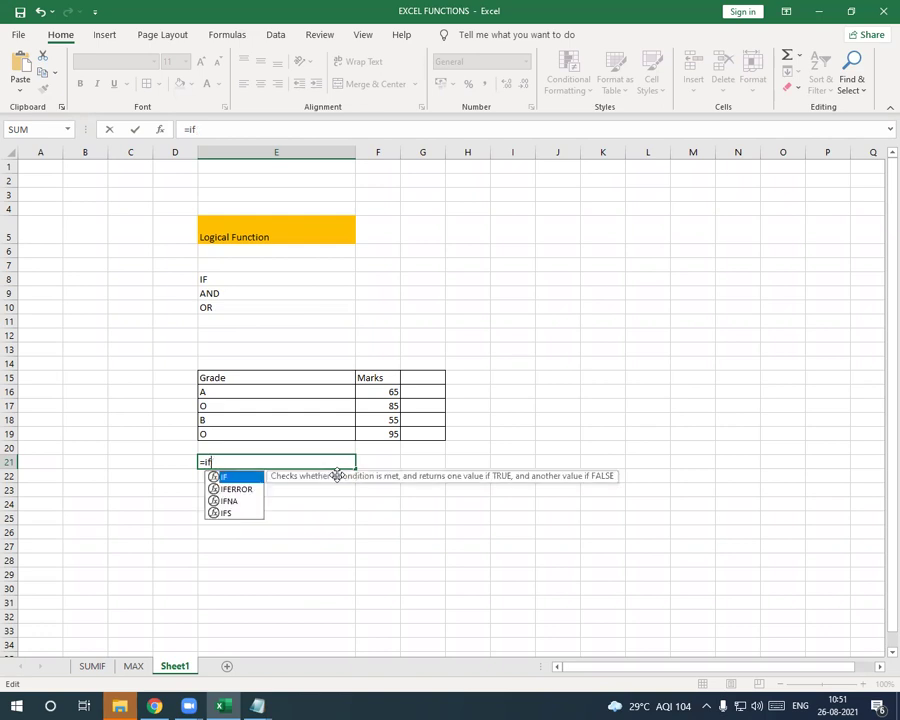
{"action": "key", "text": "Escape"}
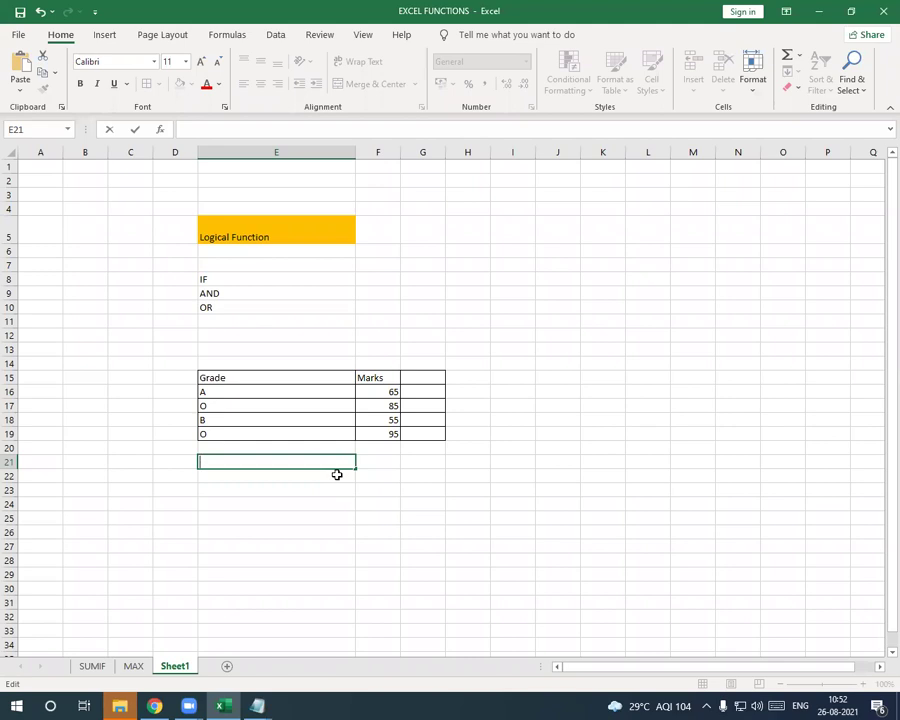
- Start an AND formula in cell E21
{"action": "left_click", "coordinate": [215, 293]}
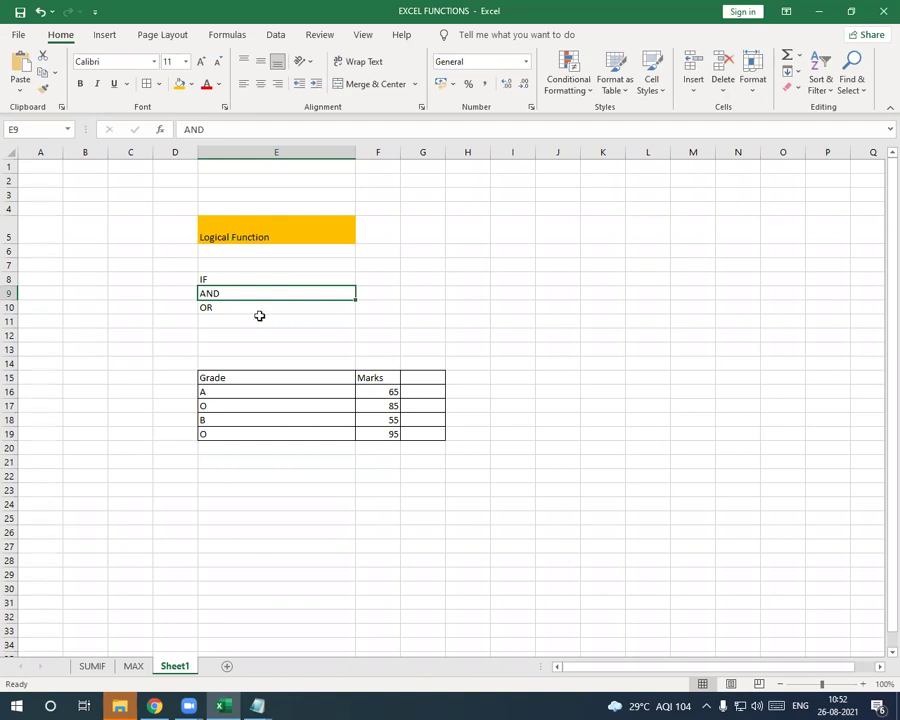
{"action": "left_click", "coordinate": [220, 463]}
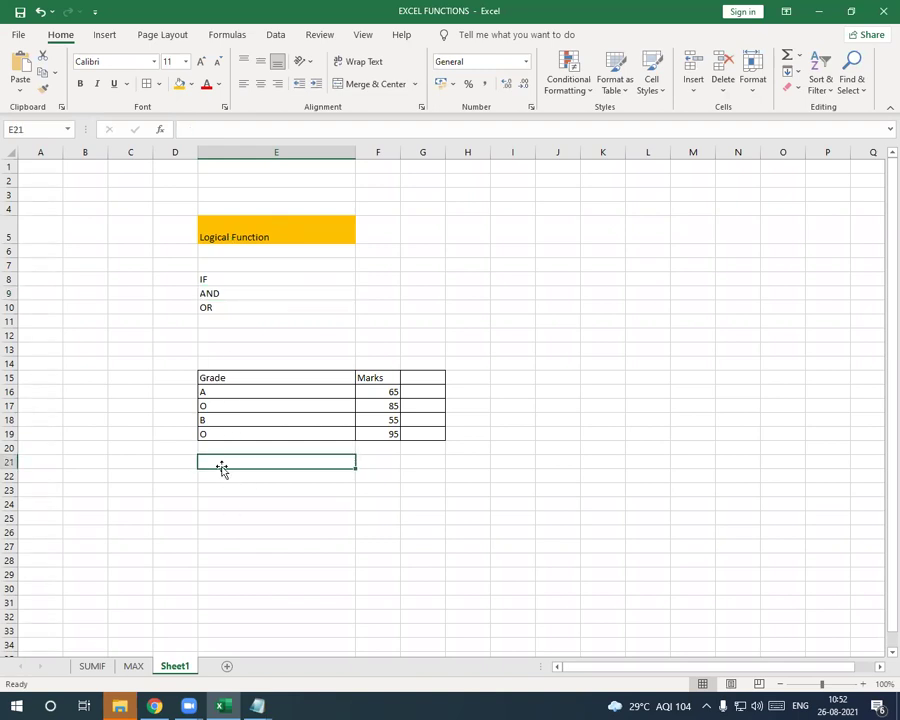
{"action": "double_click", "coordinate": [241, 461]}
{"action": "type", "text": "=i"}
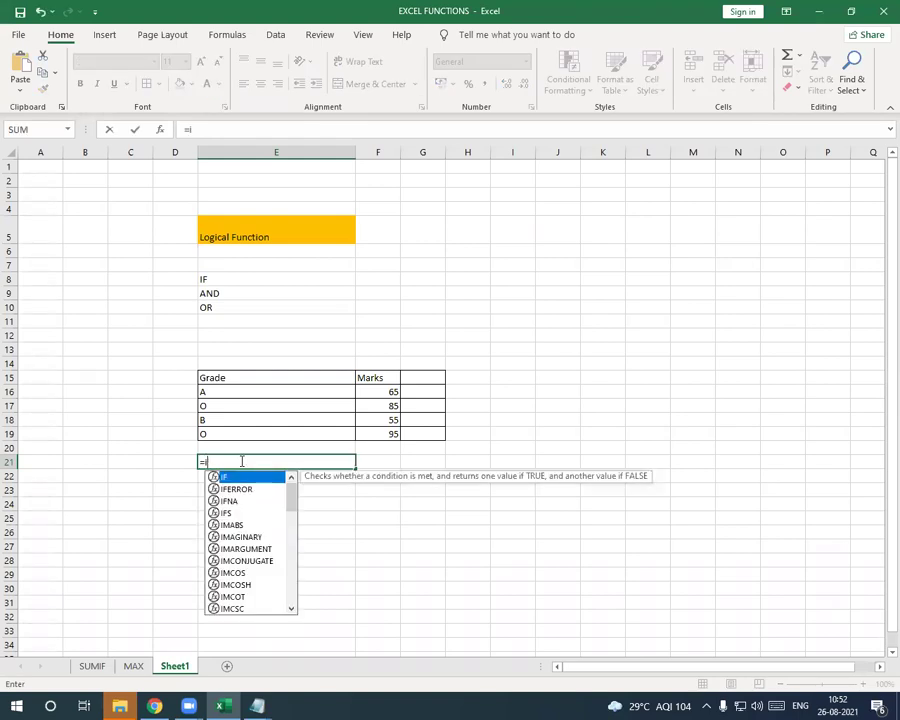
{"action": "key", "text": "BackSpace"}
{"action": "type", "text": "and"}
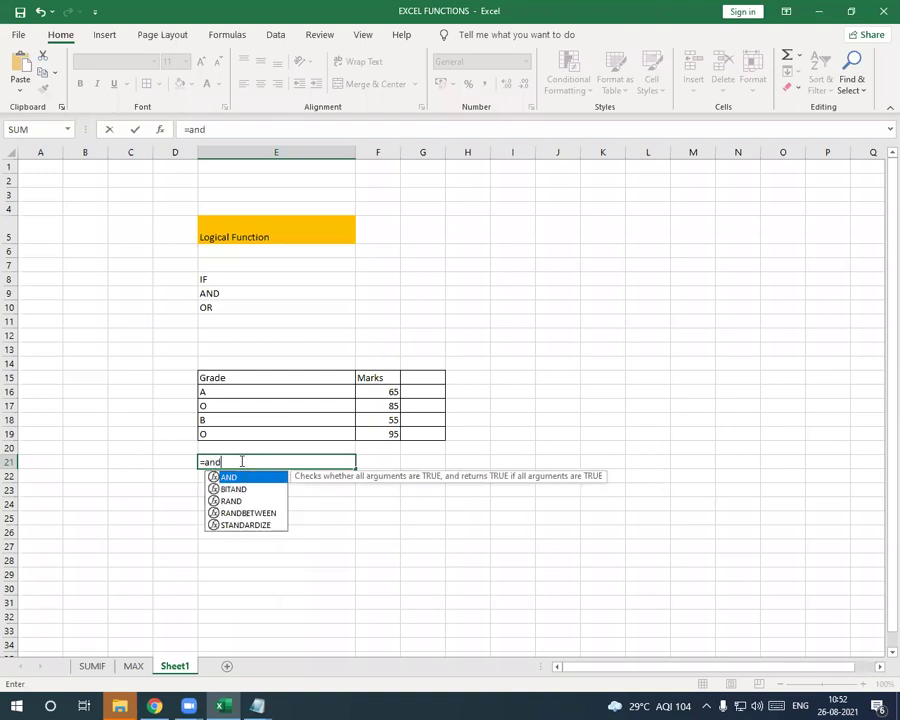
{"action": "type", "text": "("}
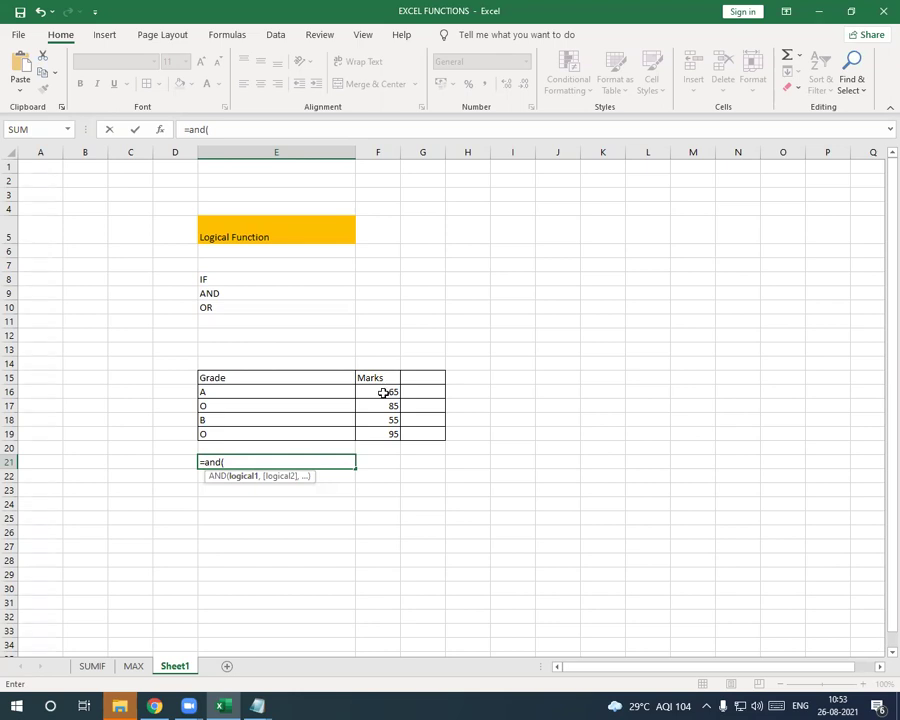
- Complete the AND formula in E21 with the logical tests F16>80 and F17>90, and enter it
{"action": "left_click", "coordinate": [384, 393]}
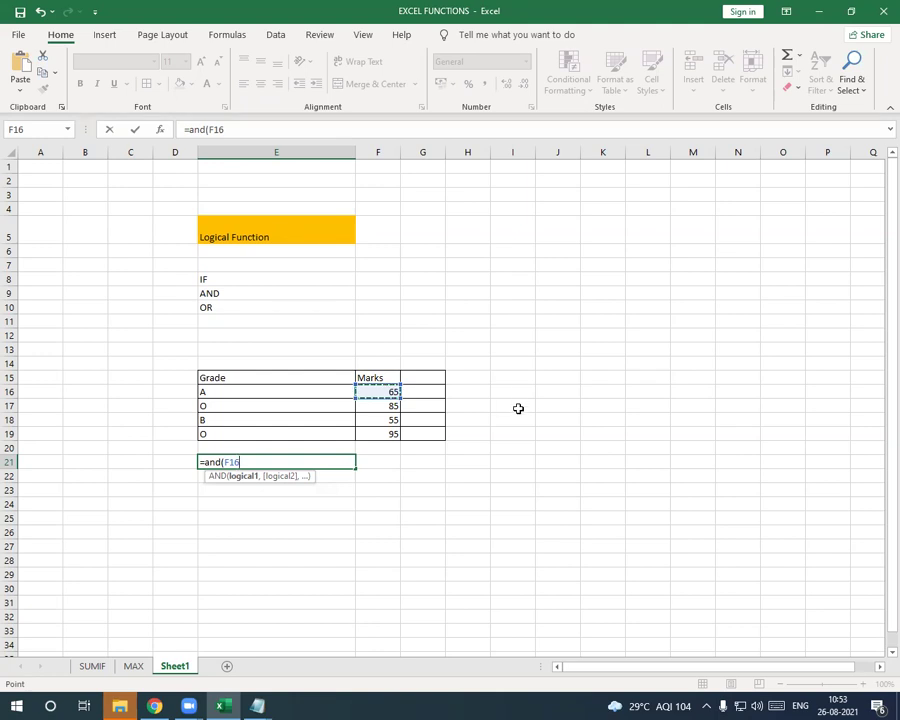
{"action": "type", "text": ">80,"}
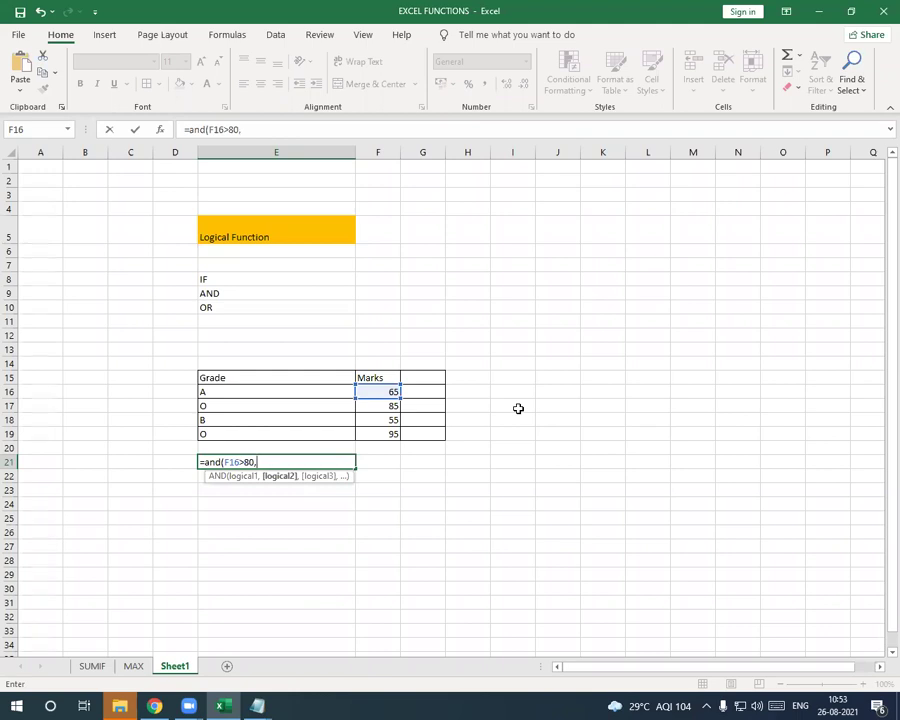
{"action": "left_click", "coordinate": [394, 404]}
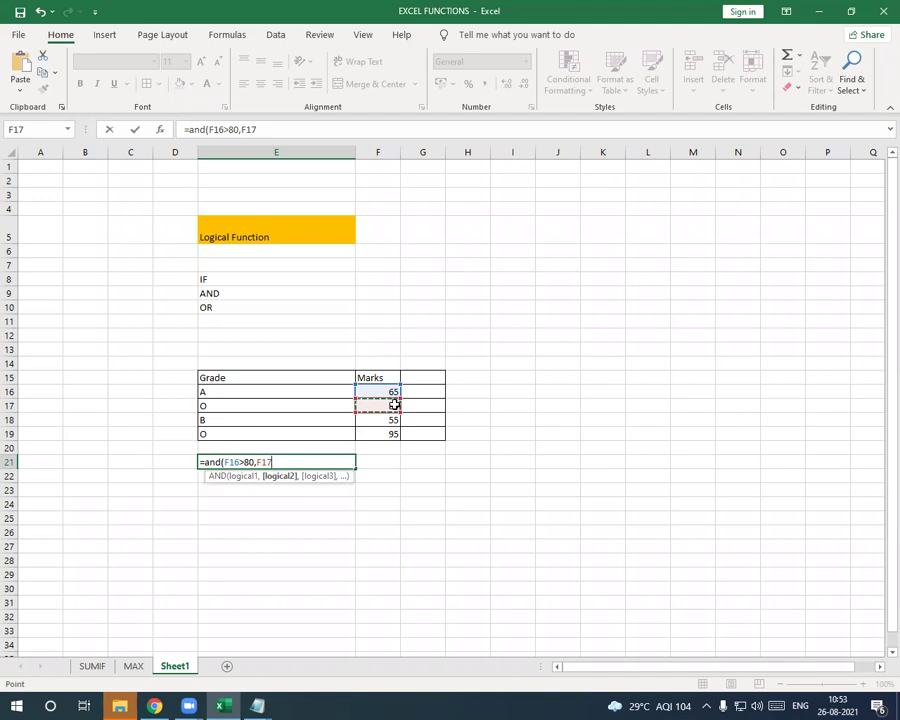
{"action": "type", "text": ">90)"}
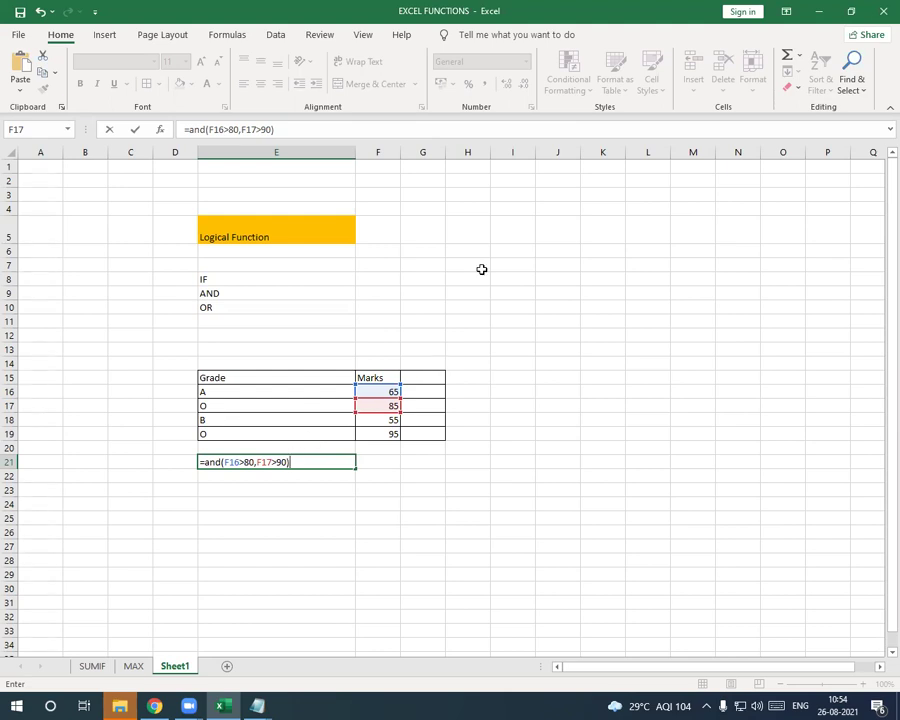
{"action": "key", "text": "Return"}
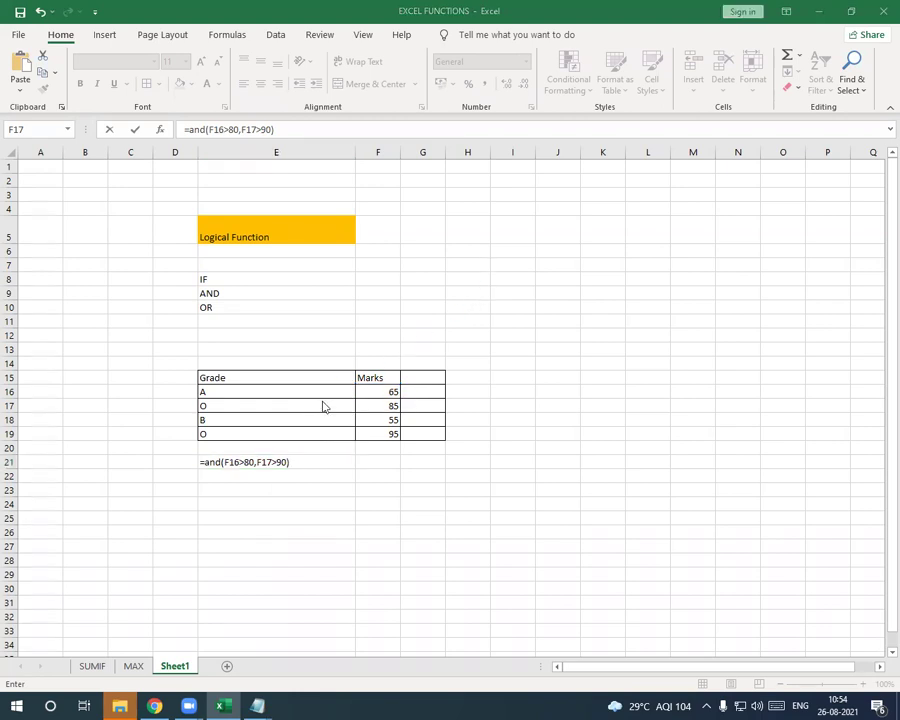
{"action": "double_click", "coordinate": [296, 462]}
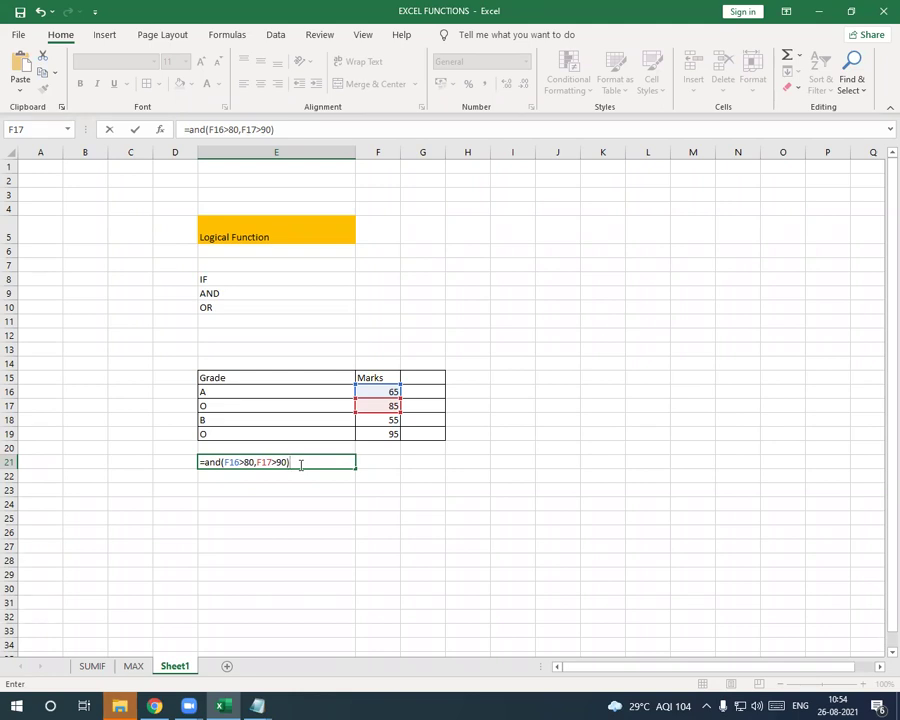
{"action": "type", "text": "\\"}
{"action": "key", "text": "BackSpace"}
{"action": "key", "text": "Return"}
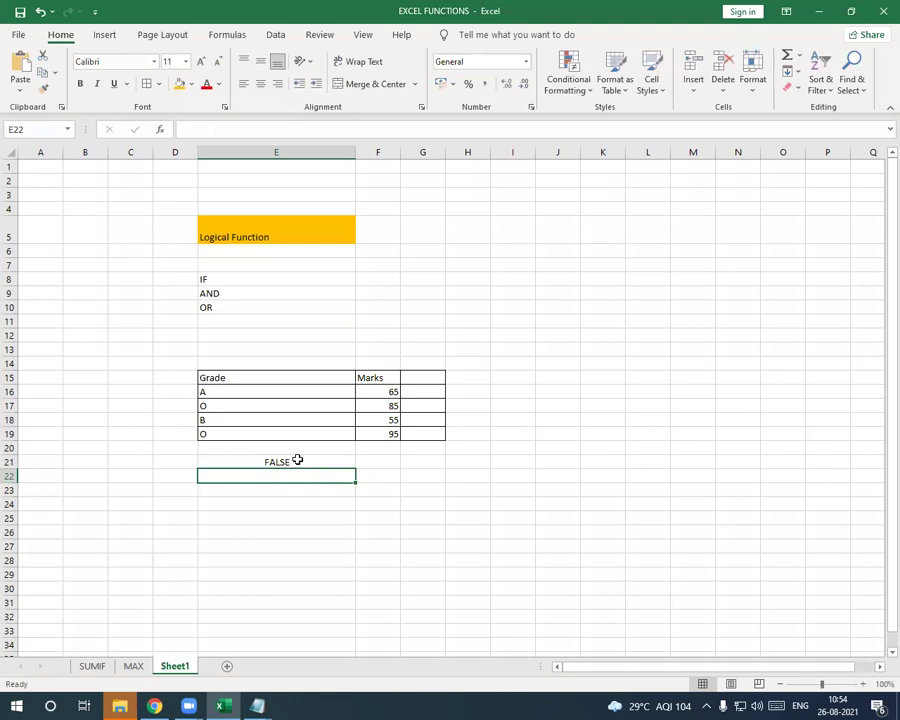
- Review the two conditions of the AND formula in cell E21 against the referenced marks
{"action": "double_click", "coordinate": [298, 464]}
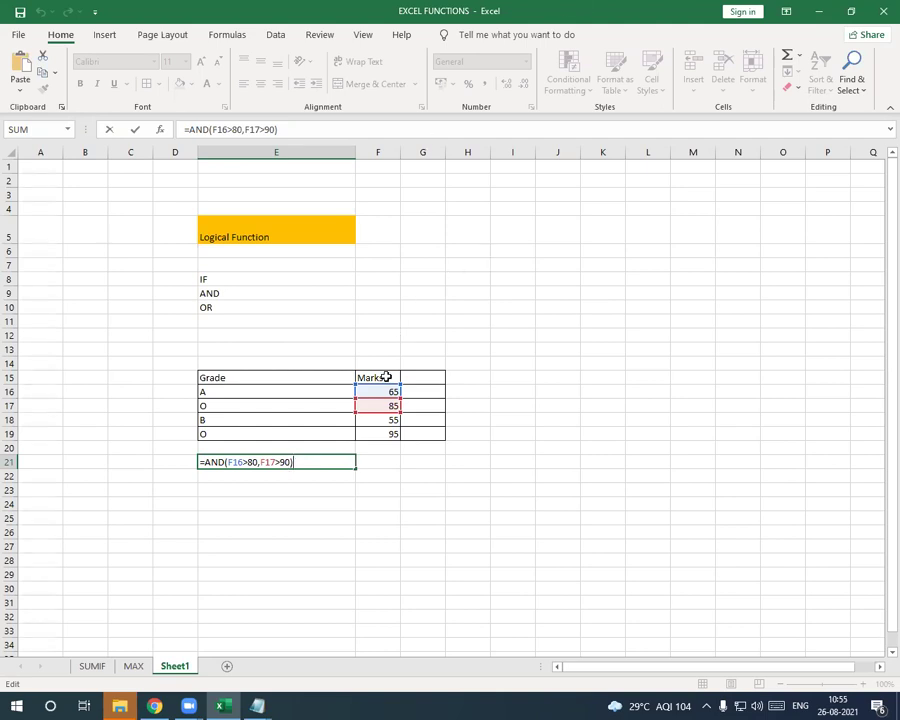
{"action": "key", "text": "Return"}
{"action": "left_click", "coordinate": [297, 458]}
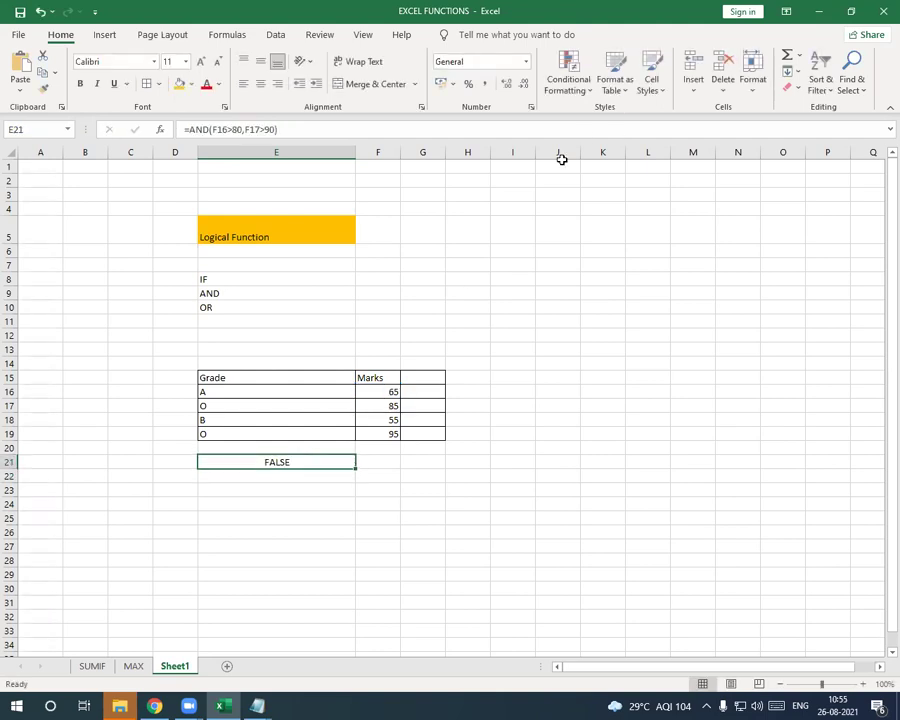
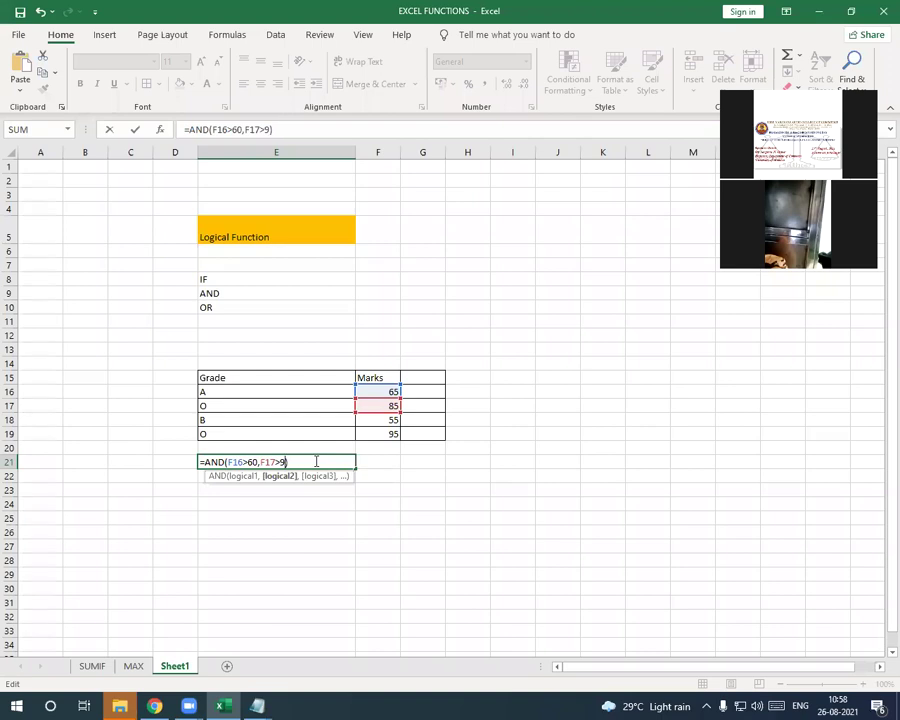
- Set the second condition of the AND formula in E21 to F17>80 and enter the formula
{"action": "type", "text": "80"}
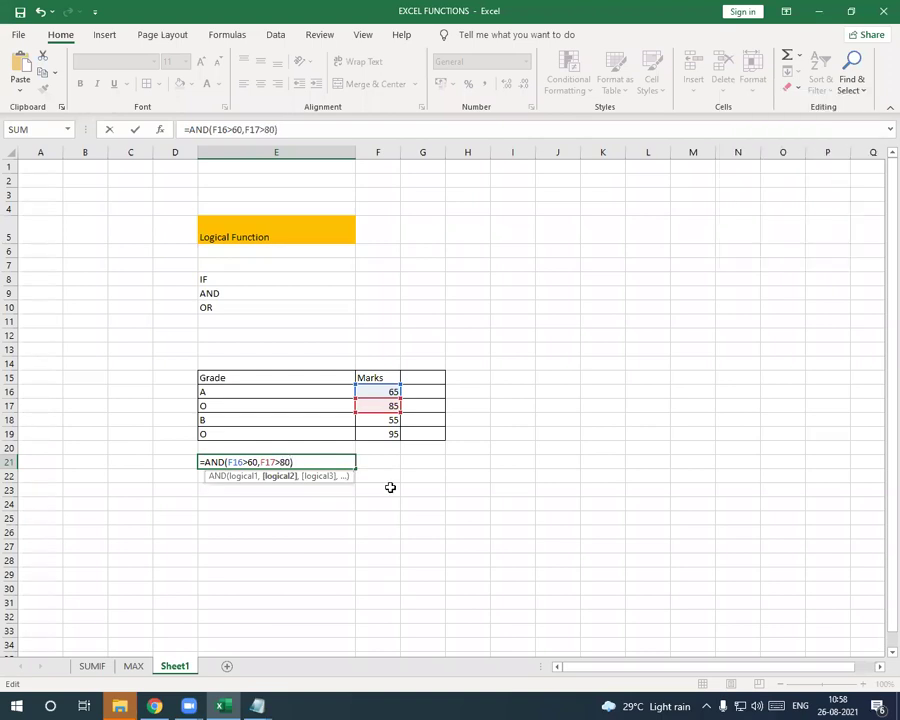
{"action": "type", "text": ")"}
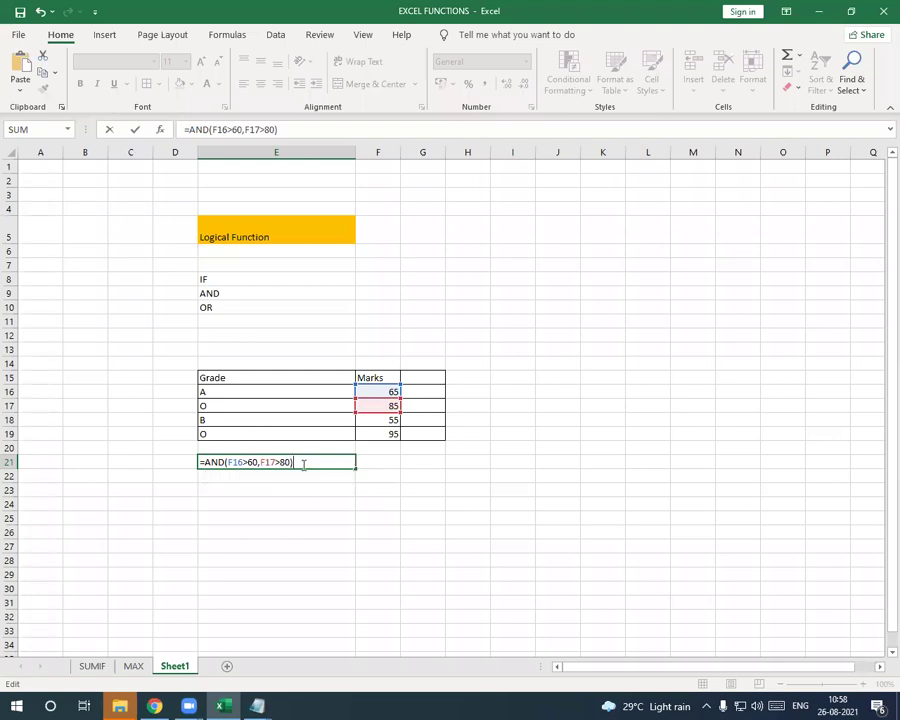
{"action": "key", "text": "Return"}
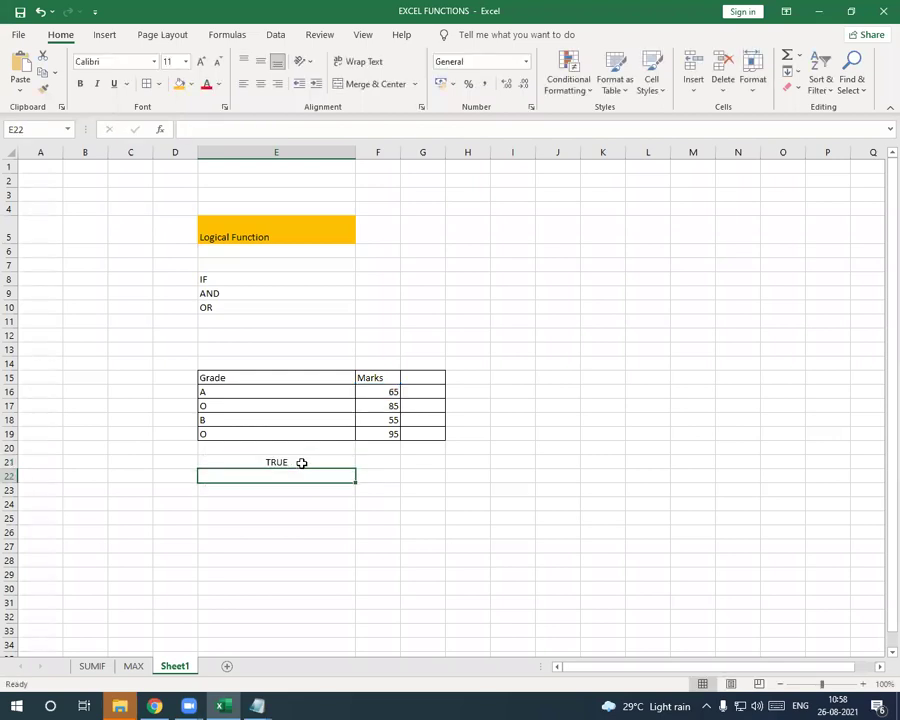
- Review the edited AND formula in cell E21 and leave the cell for E26
{"action": "left_click", "coordinate": [301, 463]}
{"action": "double_click", "coordinate": [302, 462]}
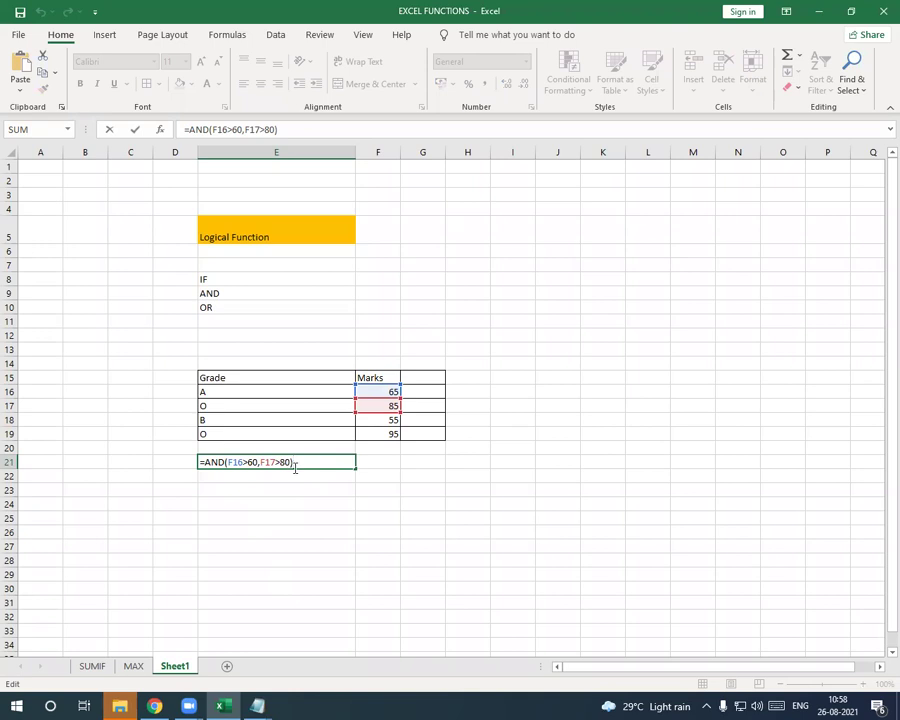
{"action": "left_click", "coordinate": [275, 532]}
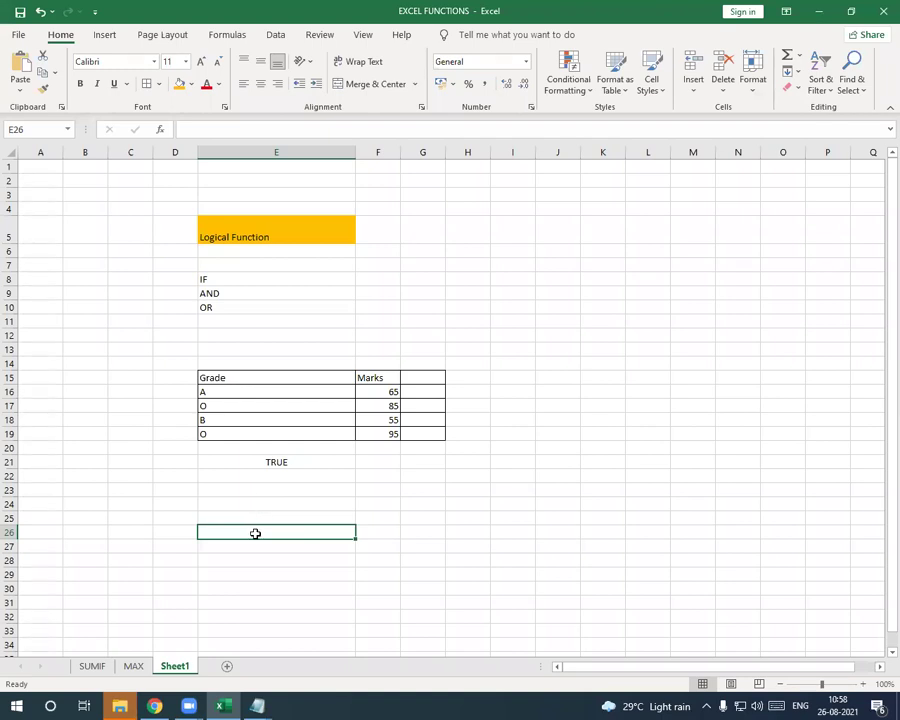
- Switch to Chrome and open the OR gate truth table article from the image results
{"action": "left_click", "coordinate": [220, 307]}
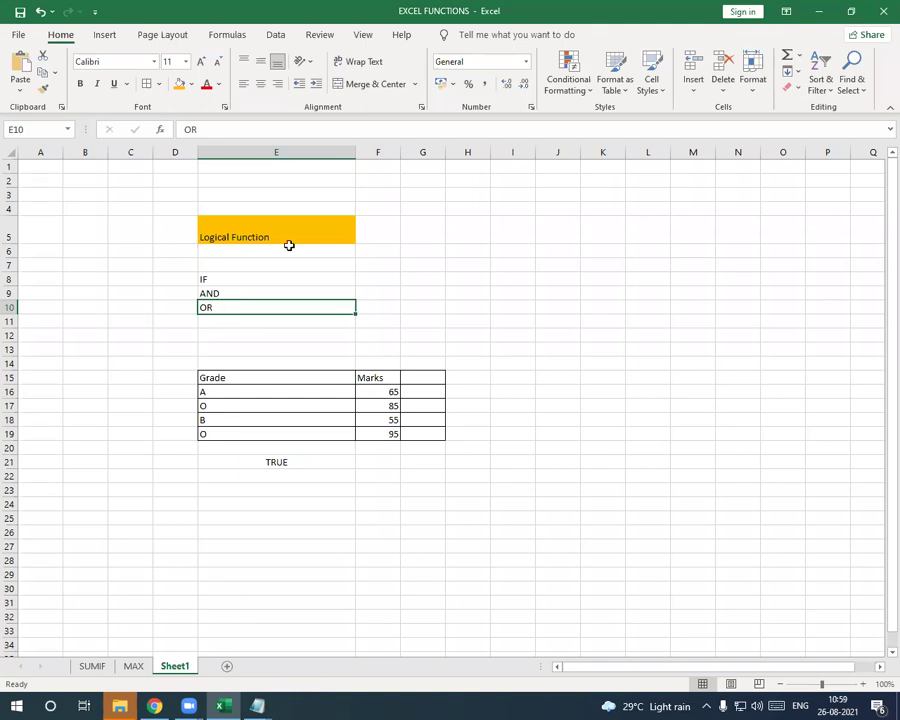
{"action": "left_click", "coordinate": [152, 706]}
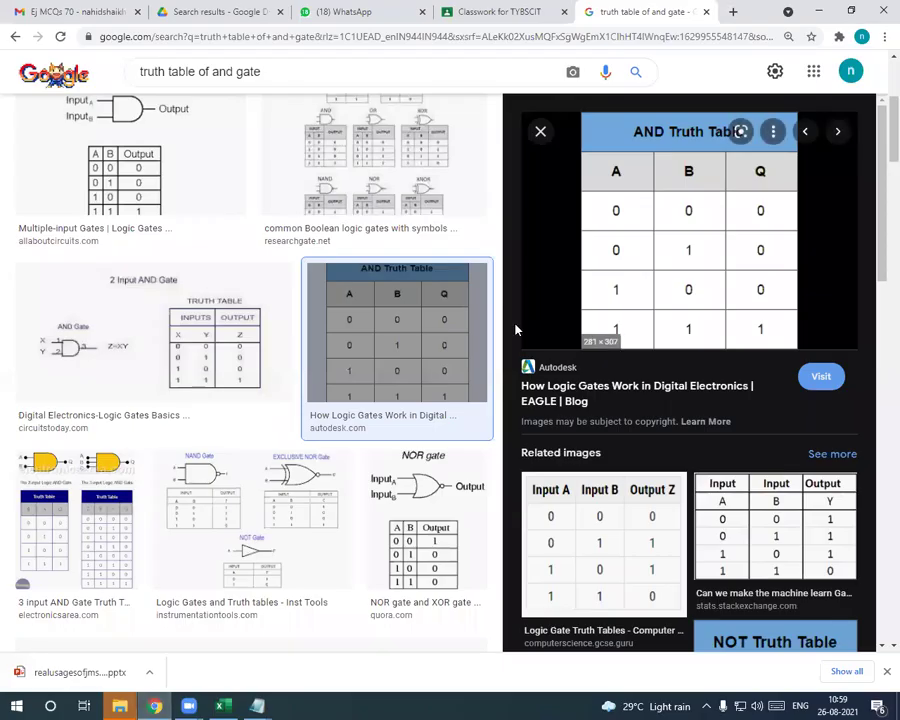
{"action": "scroll", "coordinate": [231, 329], "scroll_direction": "up", "scroll_amount": 3}
{"action": "scroll", "coordinate": [231, 329], "scroll_direction": "up", "scroll_amount": 5}
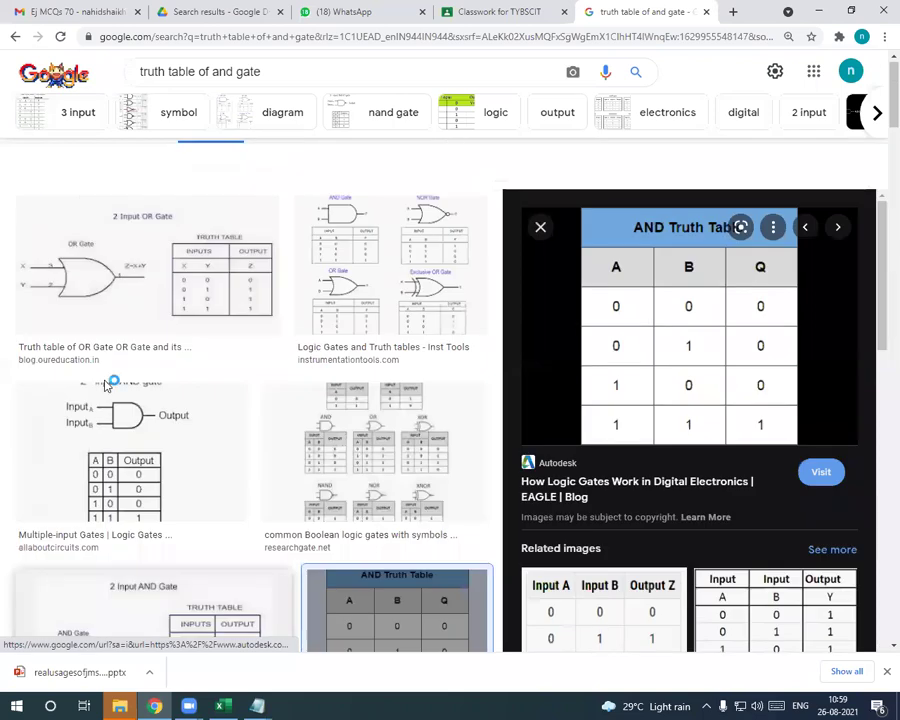
{"action": "left_click", "coordinate": [155, 329]}
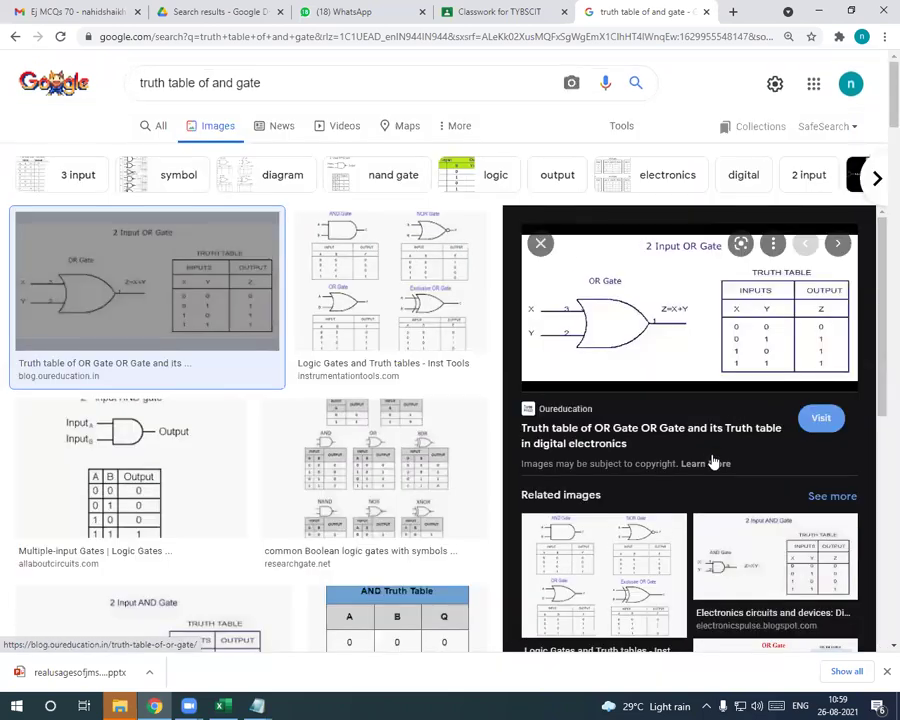
{"action": "left_click", "coordinate": [611, 428]}
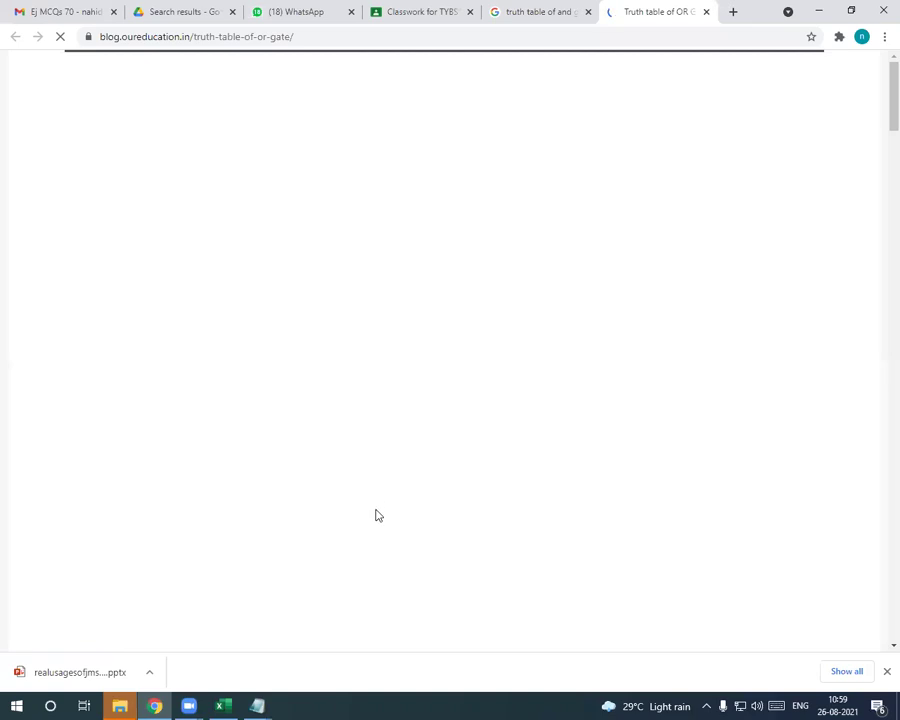
- Find the truth table of the OR gate in the article and examine its input and output combinations
{"action": "scroll", "coordinate": [350, 545], "scroll_direction": "down", "scroll_amount": 15}
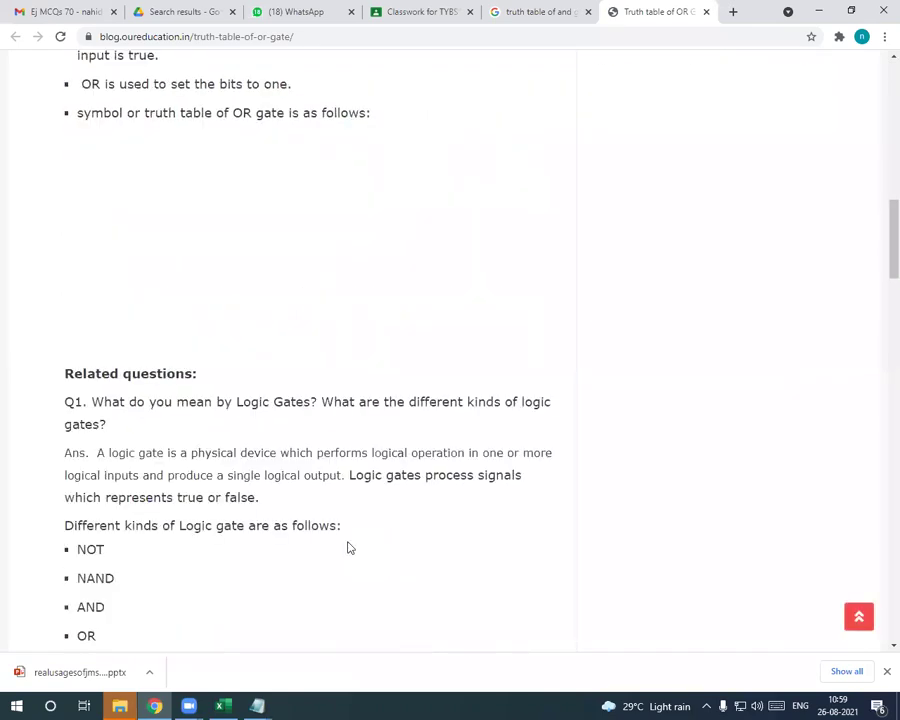
{"action": "scroll", "coordinate": [350, 545], "scroll_direction": "down", "scroll_amount": 8}
{"action": "scroll", "coordinate": [350, 542], "scroll_direction": "up", "scroll_amount": 5}
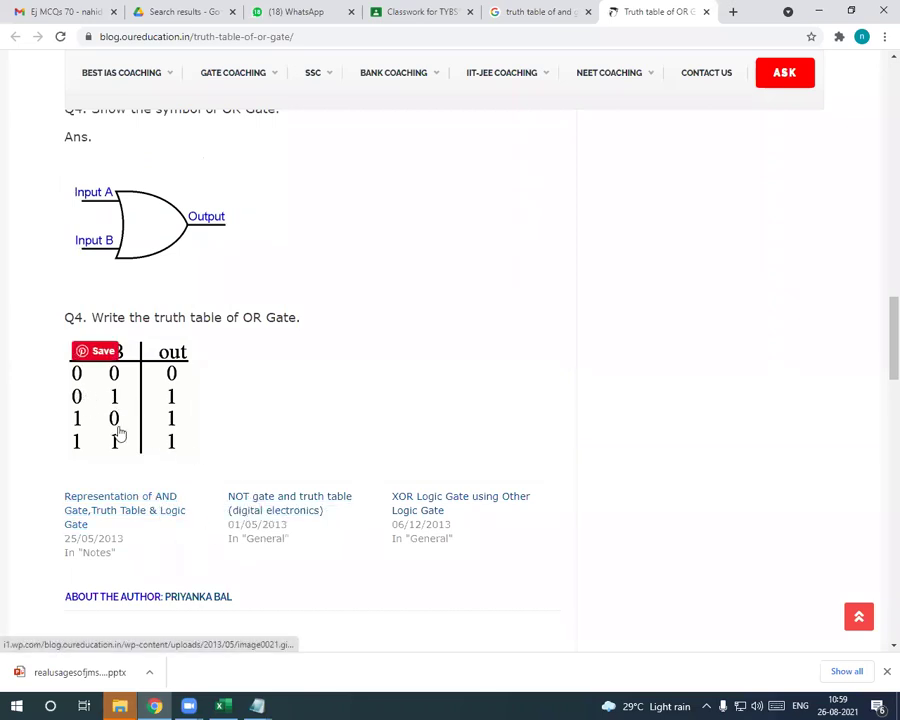
{"action": "scroll", "coordinate": [120, 340], "scroll_direction": "down", "scroll_amount": 1}
{"action": "mouse_move", "coordinate": [92, 325]}
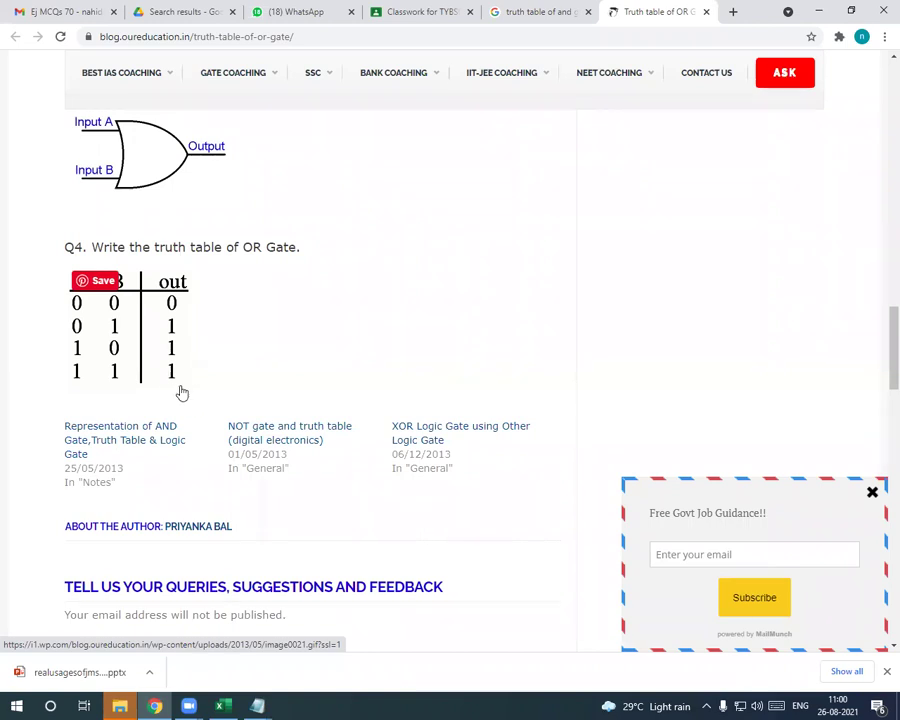
- Switch back to Excel and enter an OR formula in cell E25 with the conditions F16>80 and F18>90
{"action": "left_click", "coordinate": [222, 705]}
{"action": "double_click", "coordinate": [240, 517]}
{"action": "type", "text": "=or"}
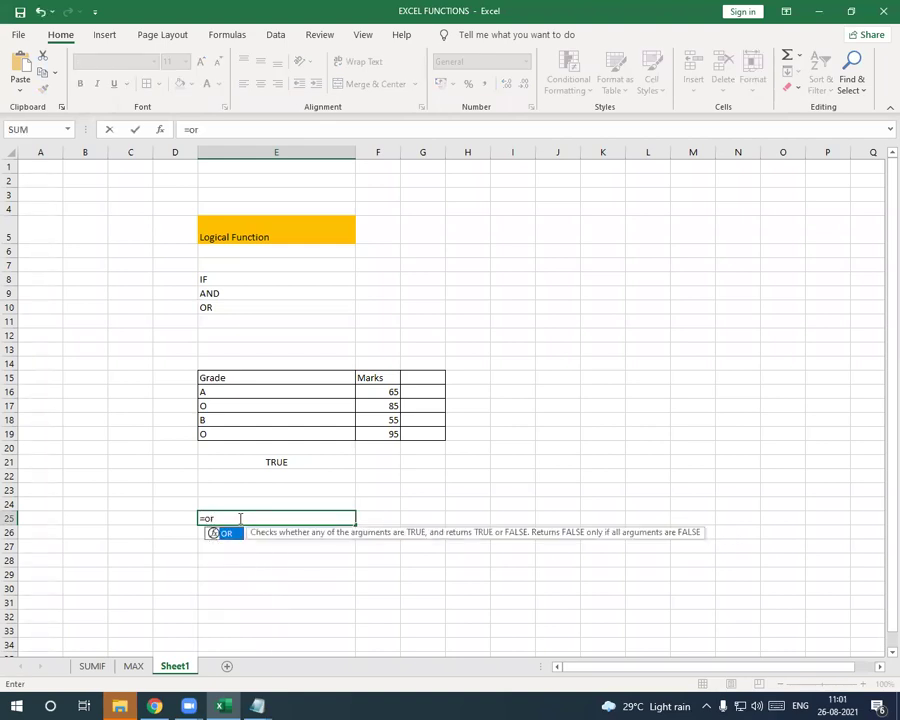
{"action": "type", "text": "("}
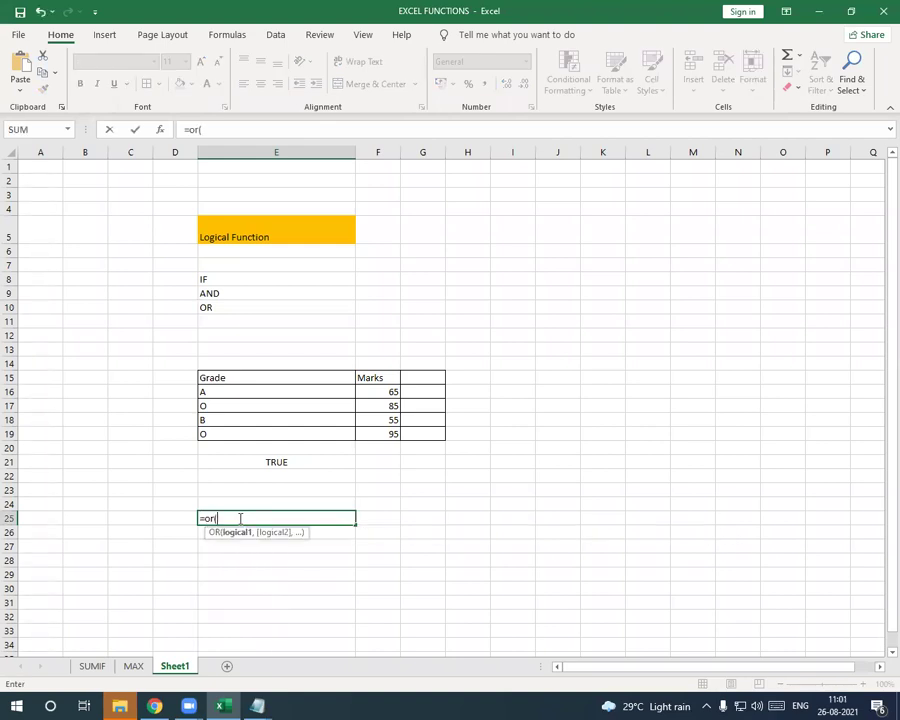
{"action": "left_click", "coordinate": [382, 391]}
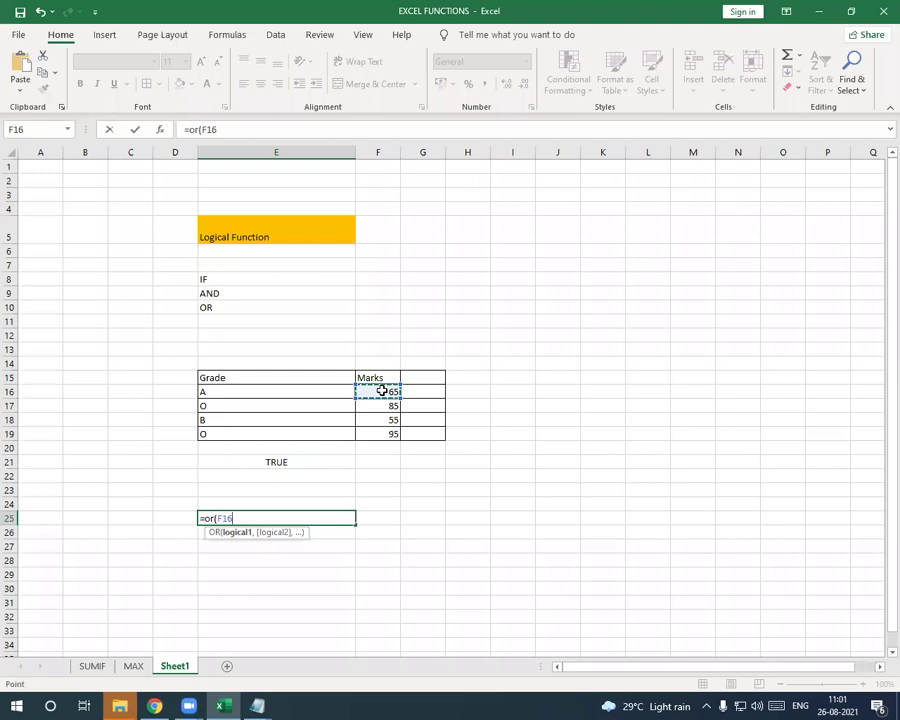
{"action": "type", "text": ">80,"}
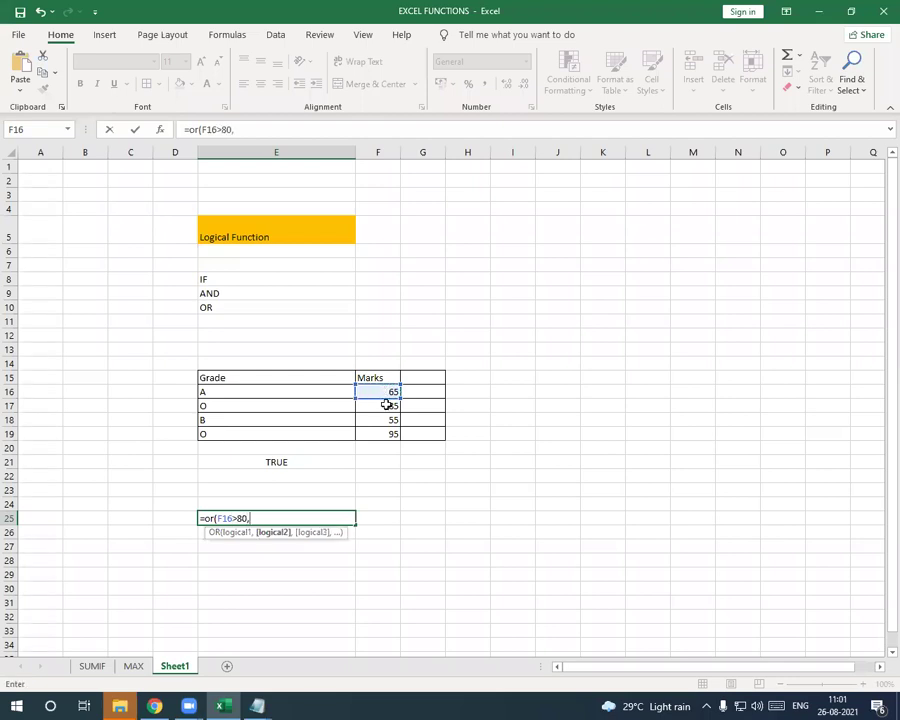
{"action": "left_click", "coordinate": [396, 419]}
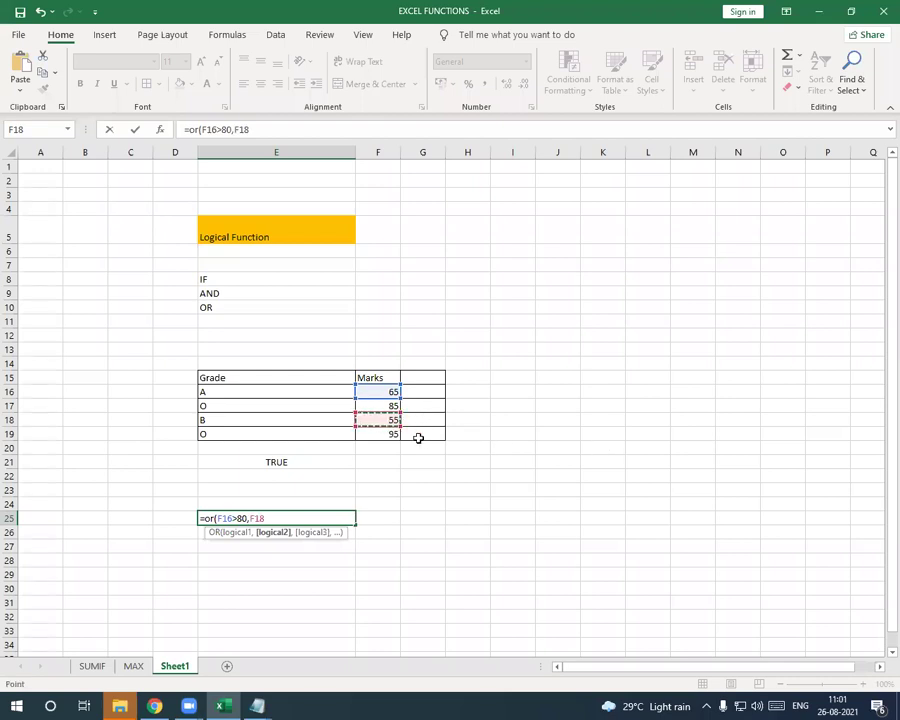
{"action": "type", "text": ">90"}
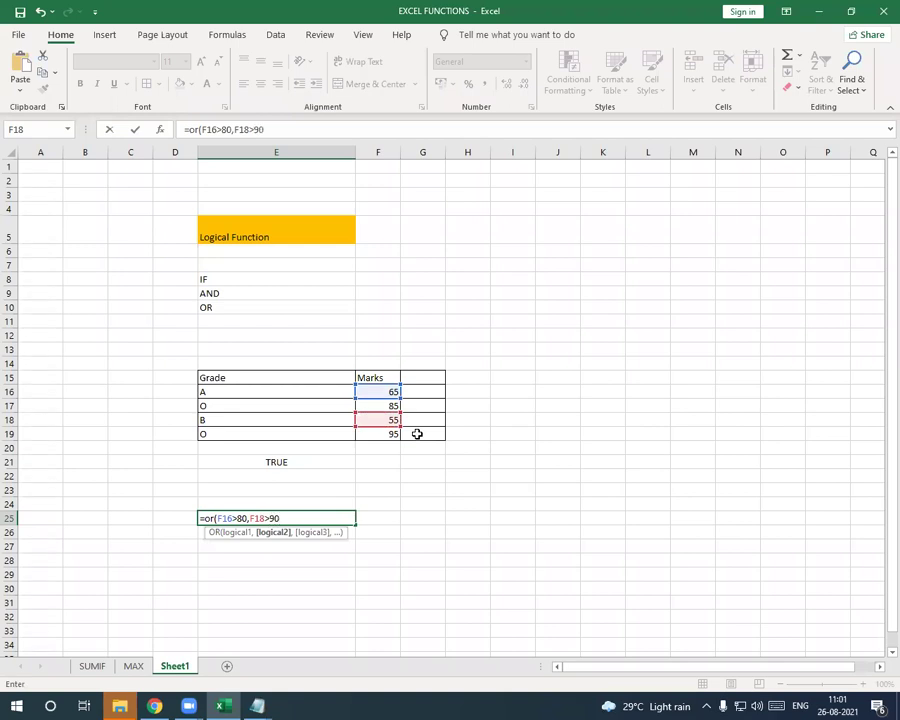
{"action": "type", "text": ")"}
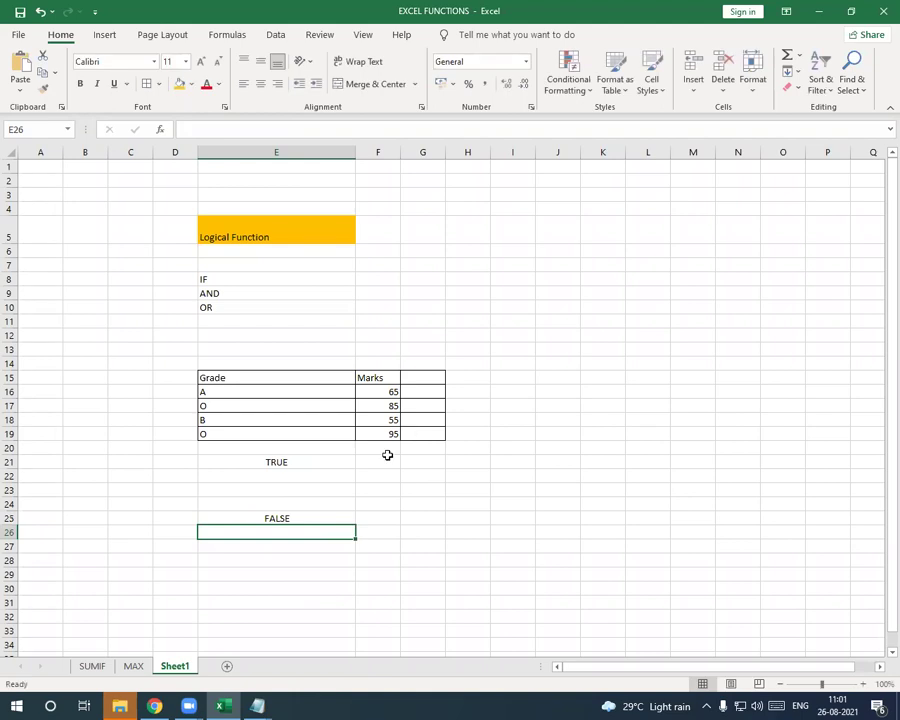
- Set the first condition of the OR formula in E25 to F16>50 and enter the formula
{"action": "double_click", "coordinate": [291, 518]}
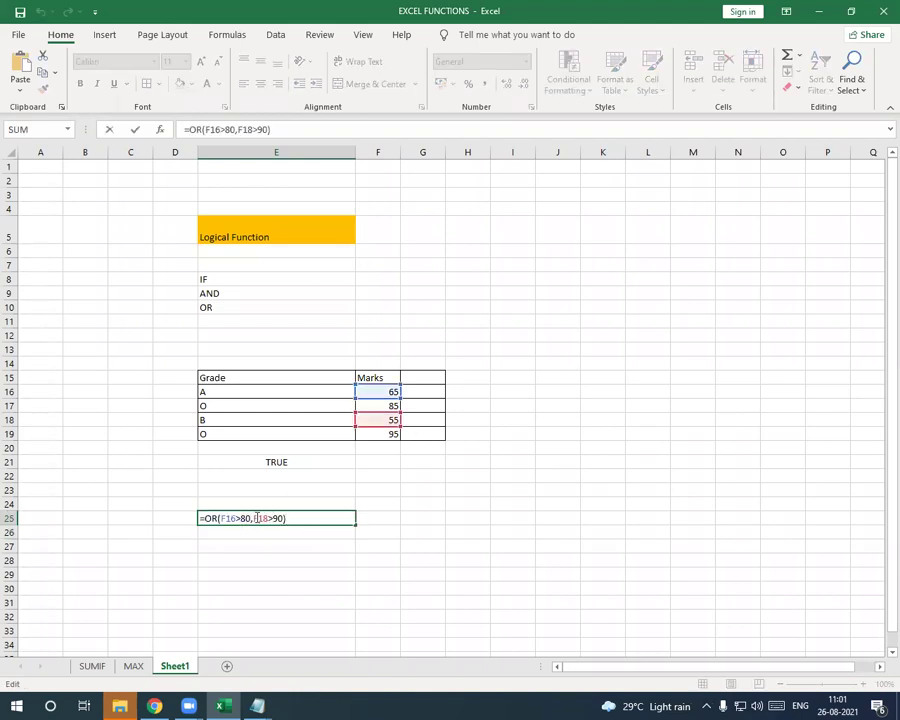
{"action": "left_click", "coordinate": [251, 518]}
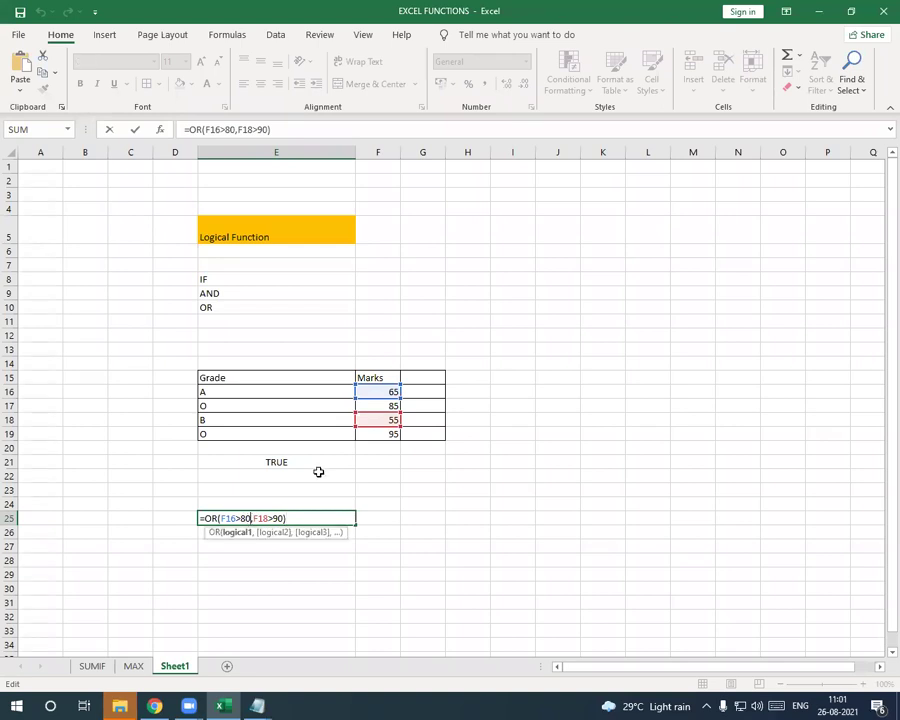
{"action": "key", "text": "BackSpace"}
{"action": "key", "text": "BackSpace"}
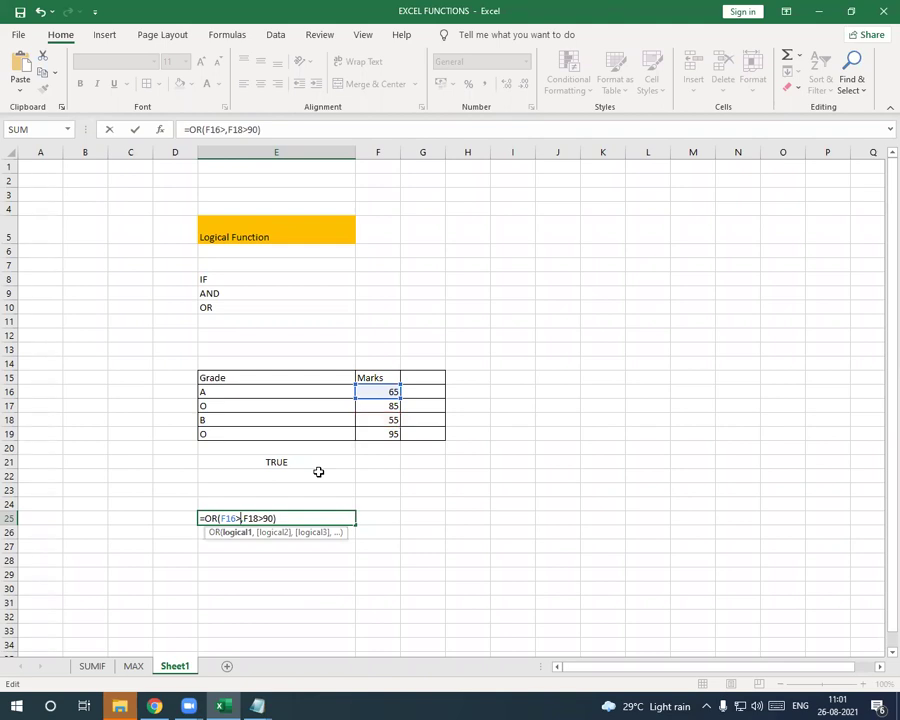
{"action": "type", "text": "50"}
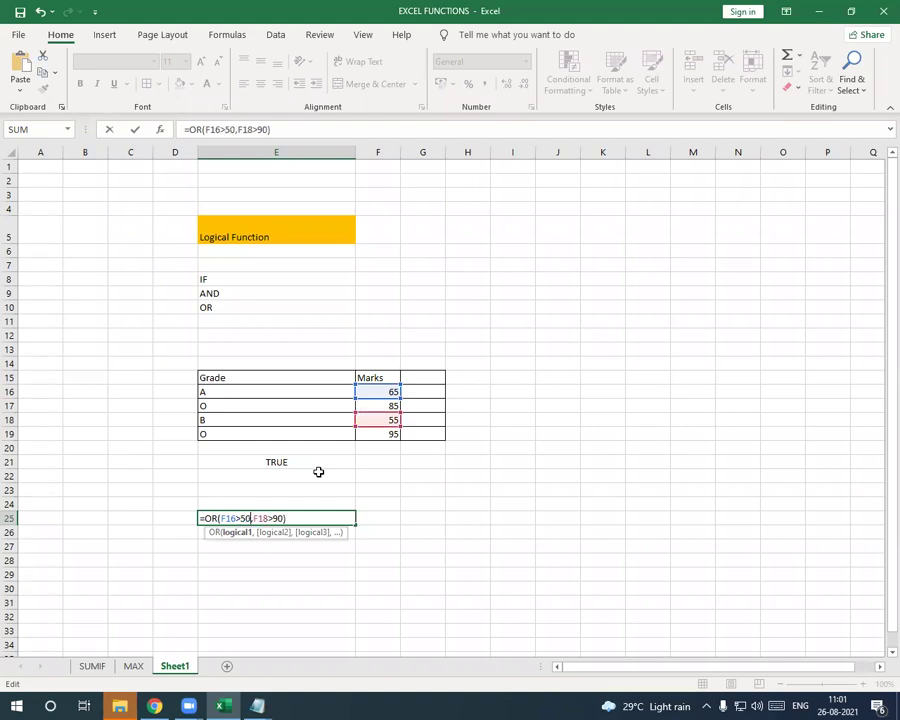
{"action": "left_click", "coordinate": [305, 518]}
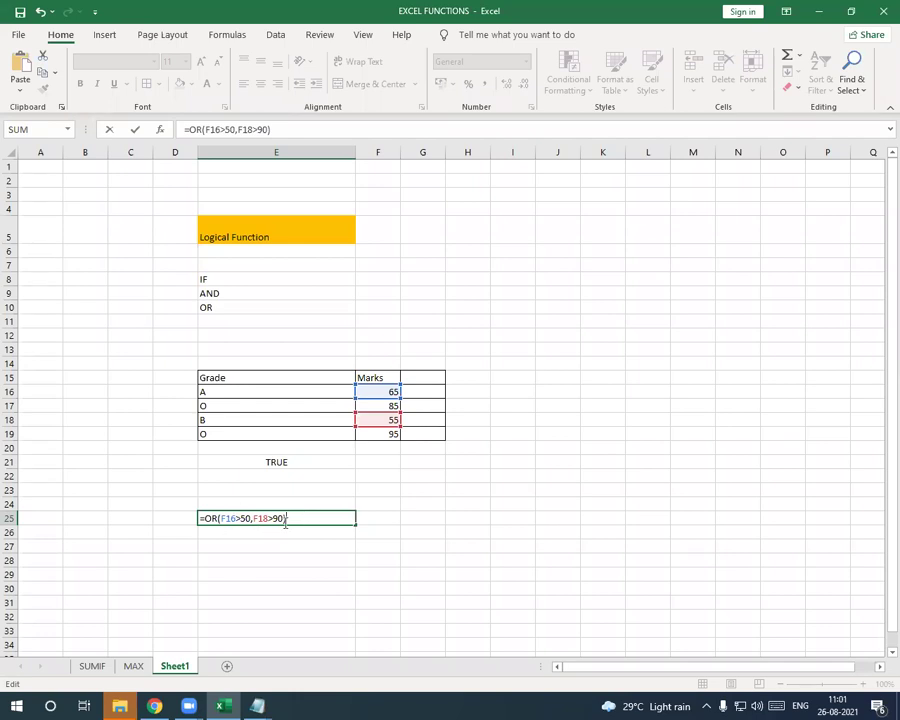
{"action": "key", "text": "Return"}
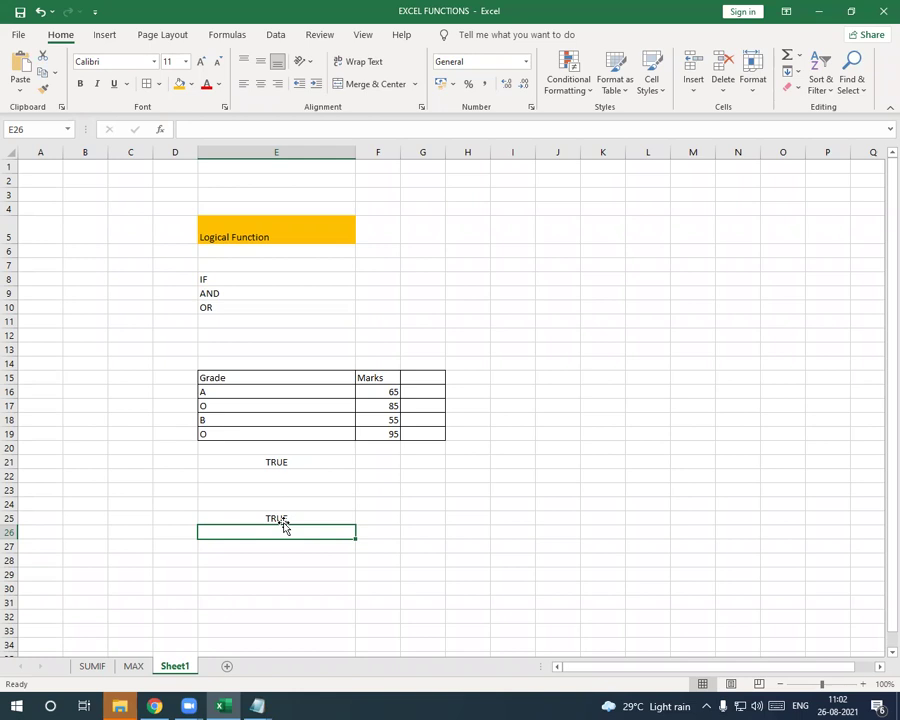
{"action": "left_click", "coordinate": [390, 162]}
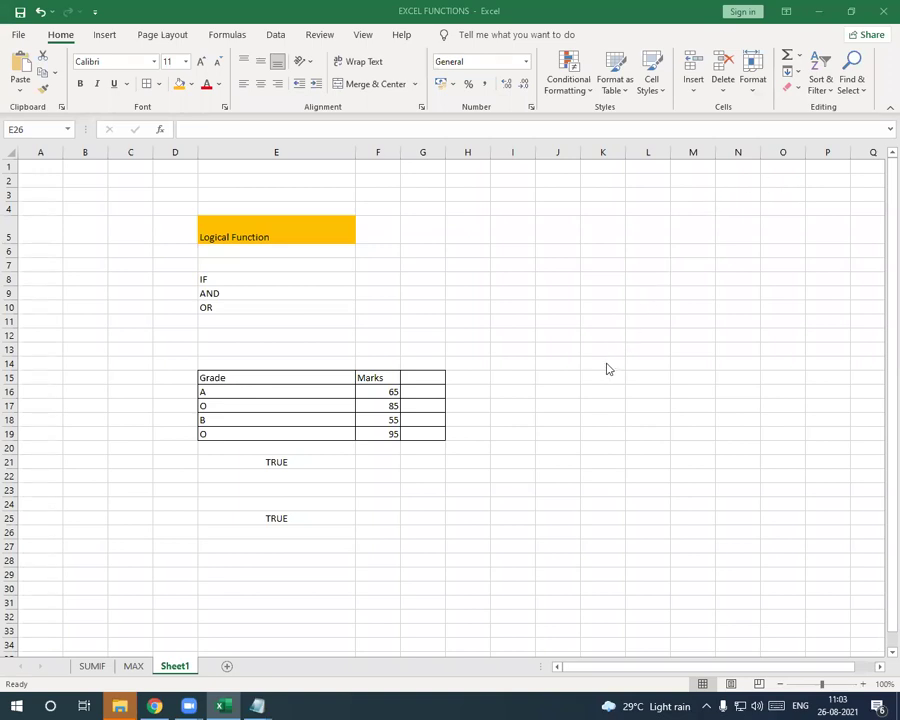
{"action": "scroll", "coordinate": [339, 454], "scroll_direction": "down", "scroll_amount": 2}
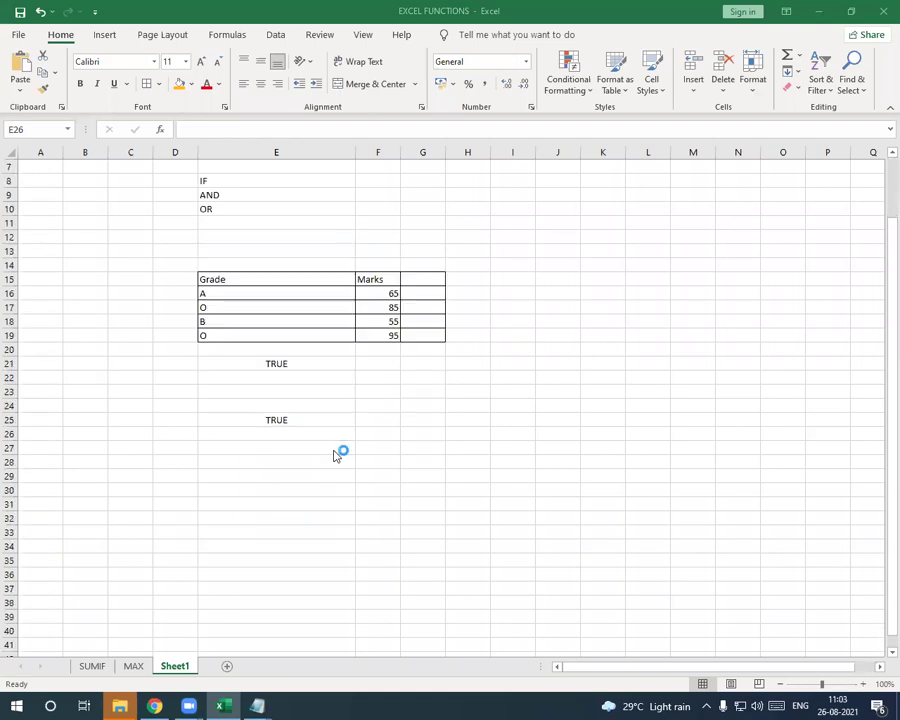